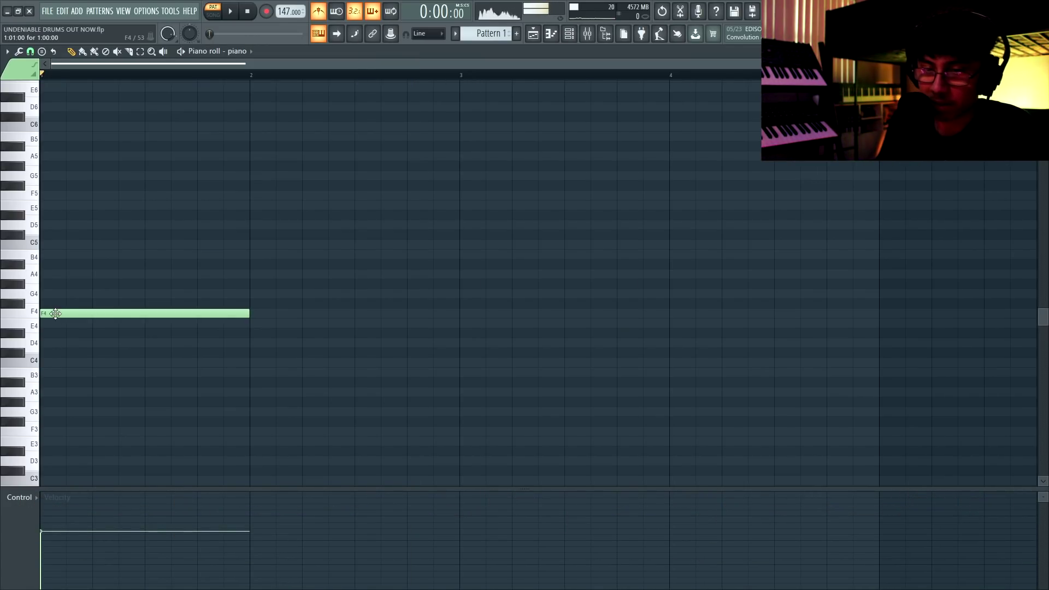
# Add one-bar-long notes C5 on beat 2 and F5 on beat 3 of bar 1, auditioning the result
pyautogui.click(102, 245)
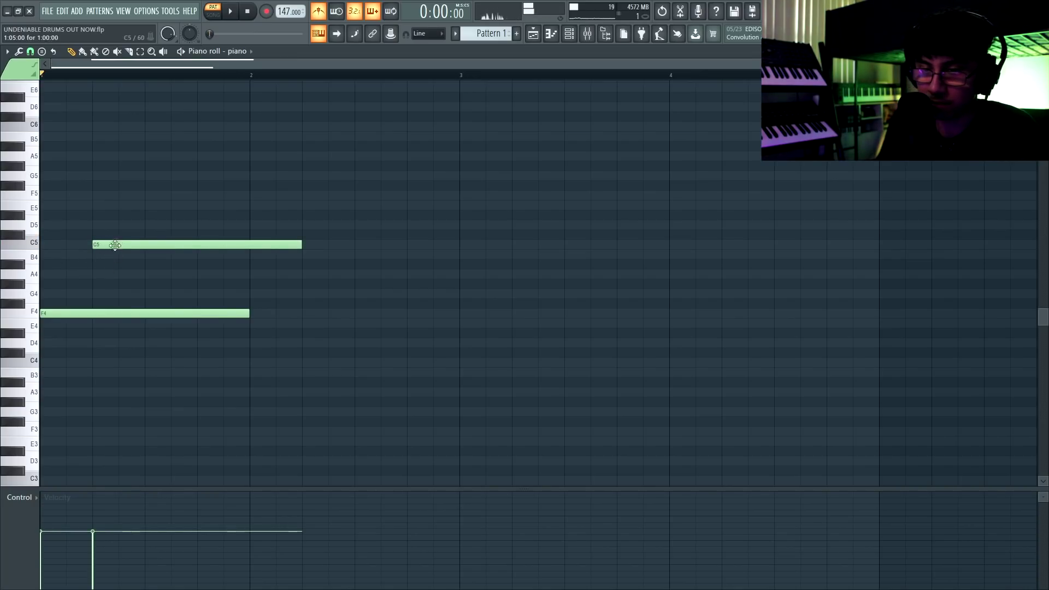
pyautogui.press('space')
pyautogui.press('space')
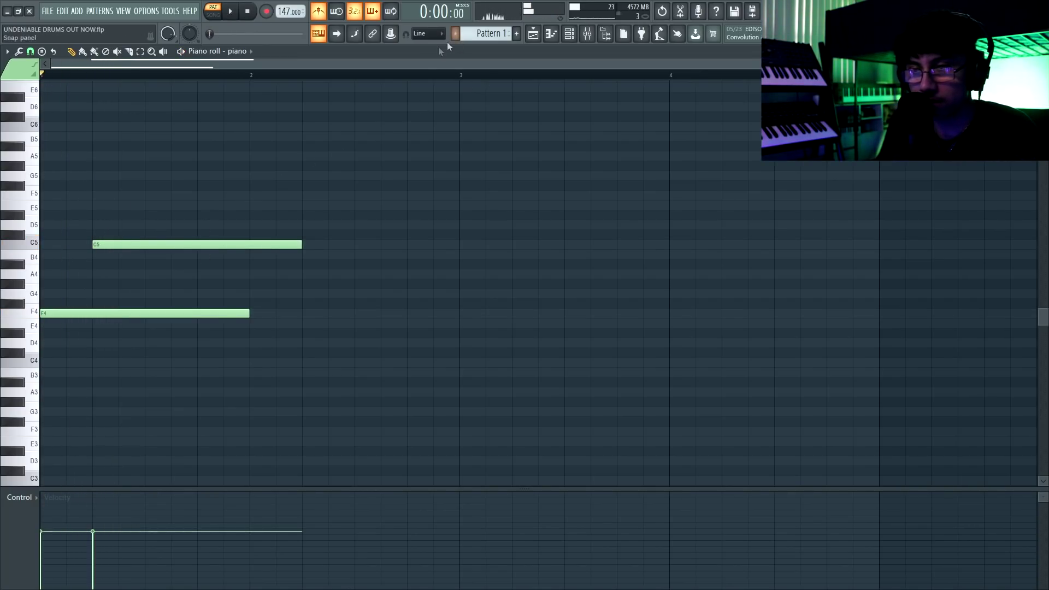
pyautogui.click(146, 195)
pyautogui.press('space')
pyautogui.press('space')
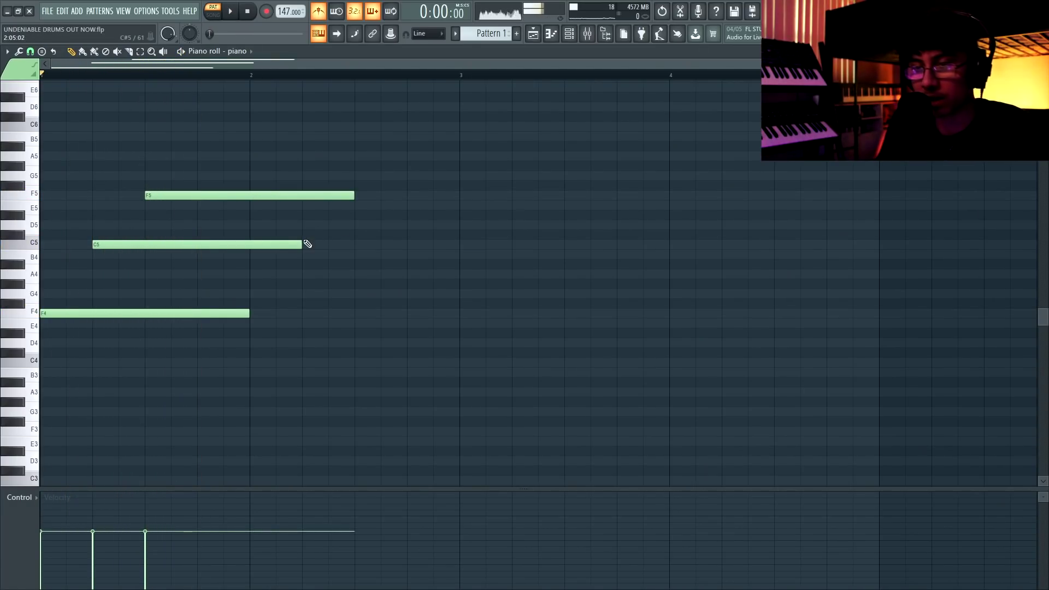
# Add a second C5 on beat 4 of bar 1, with the first C5 ending where it begins, and audition it
pyautogui.moveTo(236, 243); pyautogui.dragTo(208, 246)
pyautogui.click(205, 245)
pyautogui.press('space')
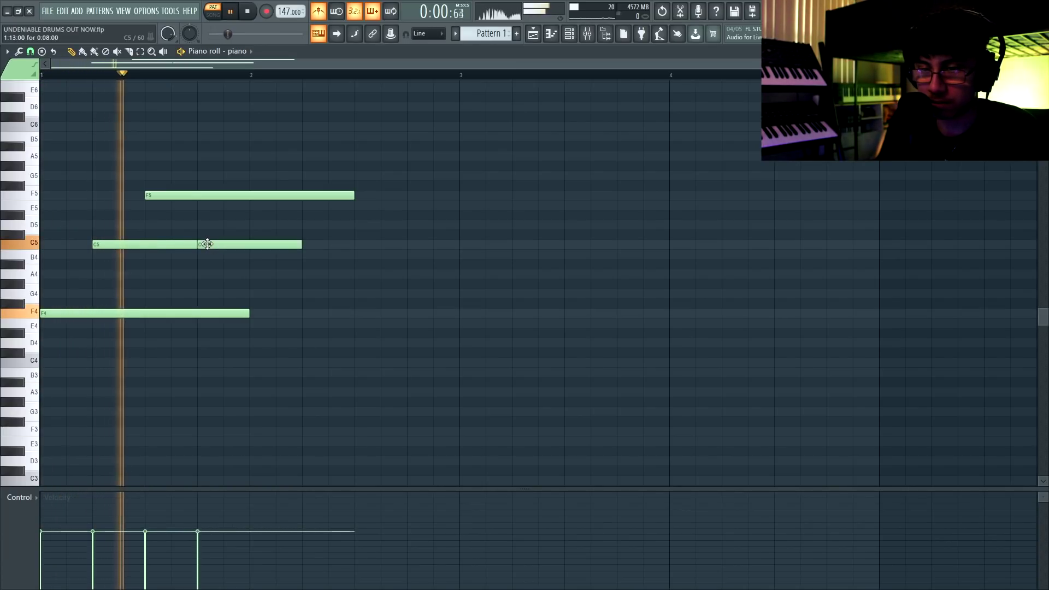
pyautogui.press('space')
# Shorten the F5 note to end with bar 1, add a two-beat G5 at the start of bar 2, and play it back
pyautogui.moveTo(350, 195); pyautogui.dragTo(168, 211)
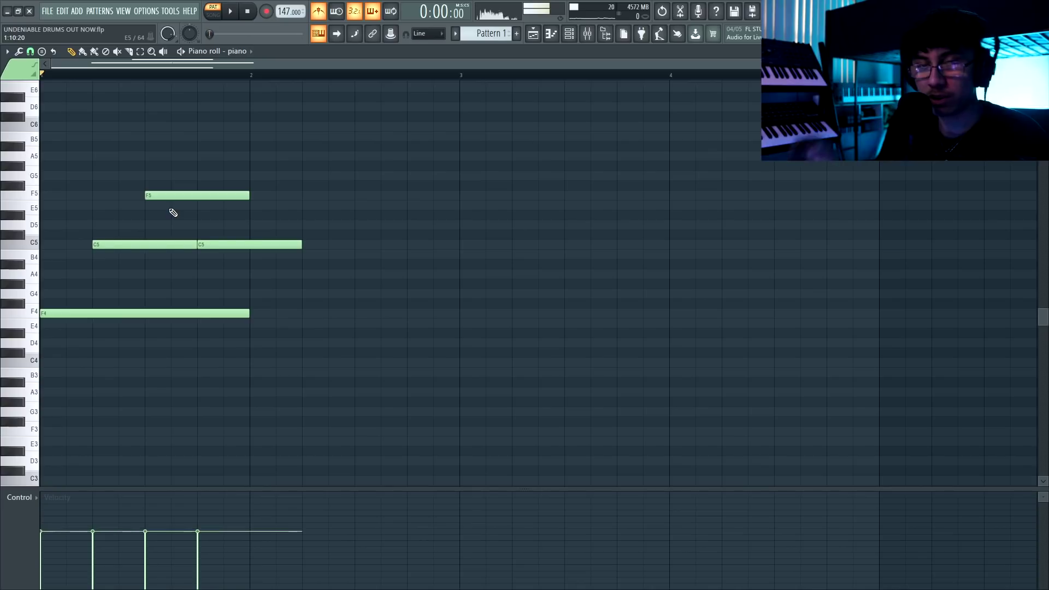
pyautogui.press('space')
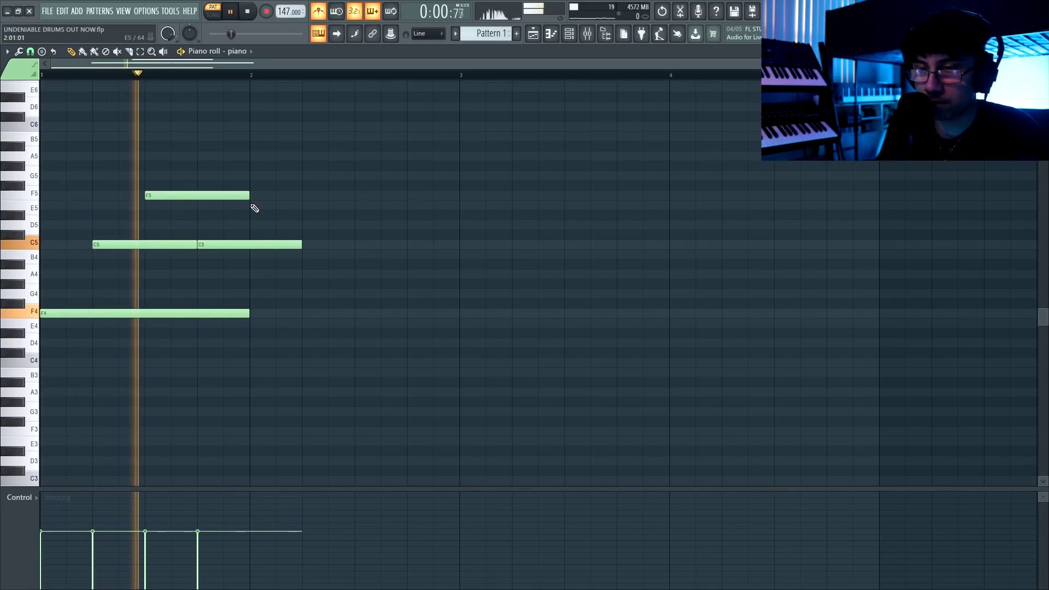
pyautogui.click(254, 174)
pyautogui.press('space')
pyautogui.press('space')
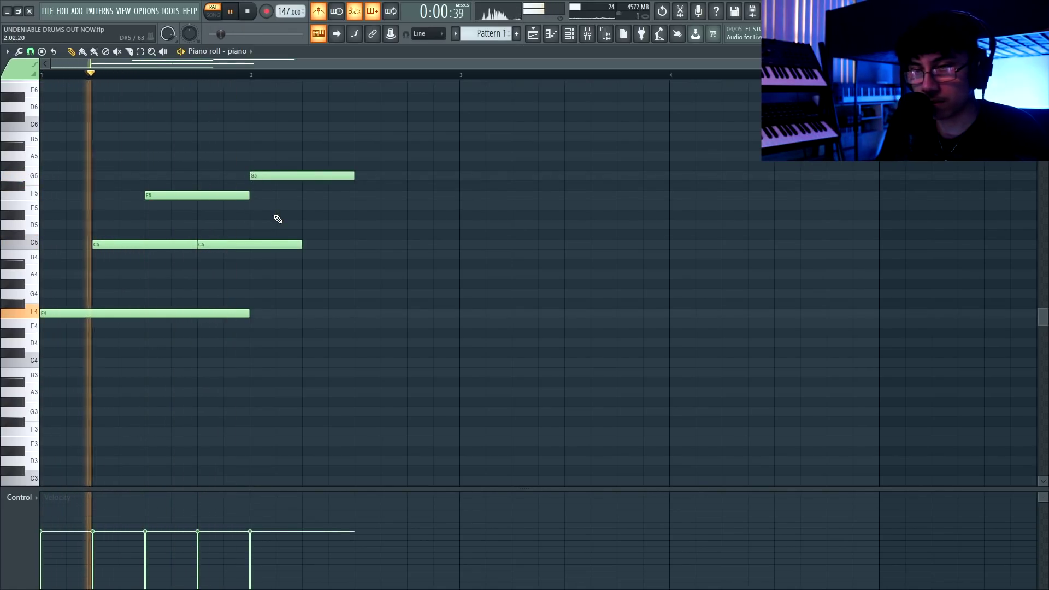
pyautogui.press('space')
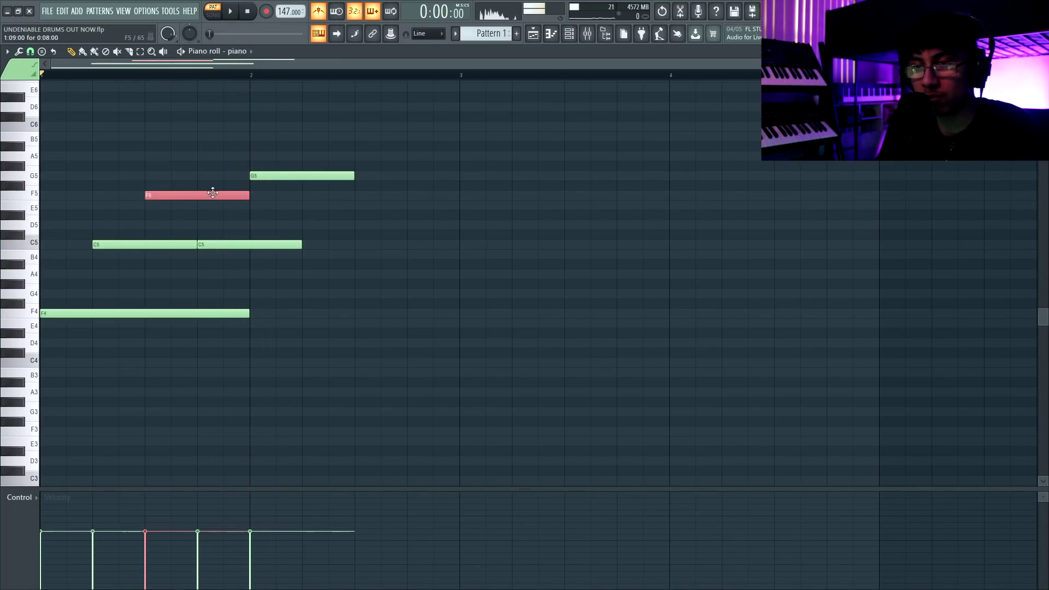
# Continue the pattern in bar 2 with a two-beat C5 on beat 2 and a two-beat G#5 on beat 3
pyautogui.click(282, 173)
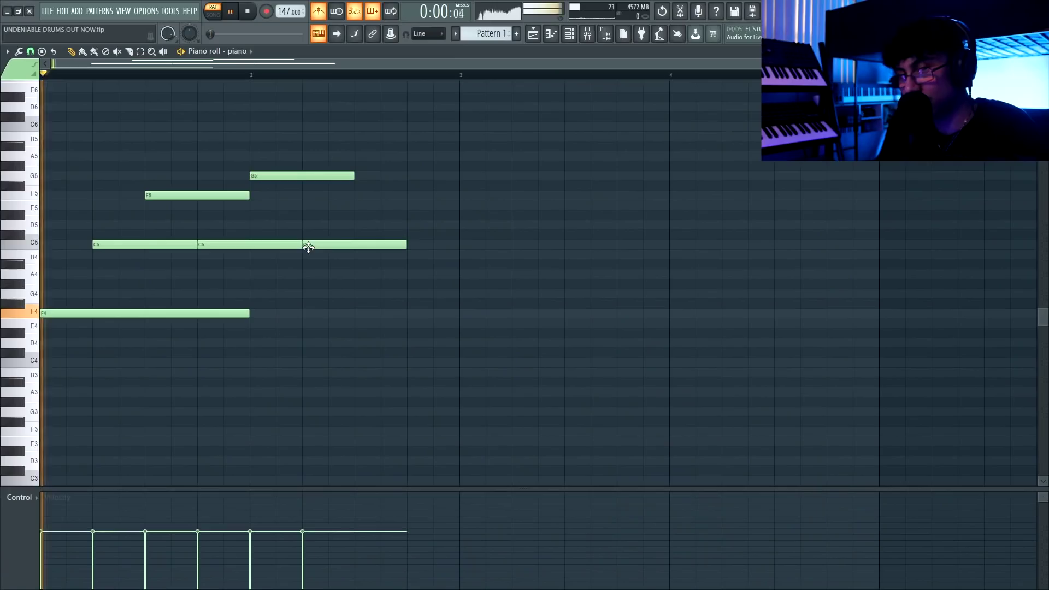
pyautogui.click(363, 167)
pyautogui.press('space')
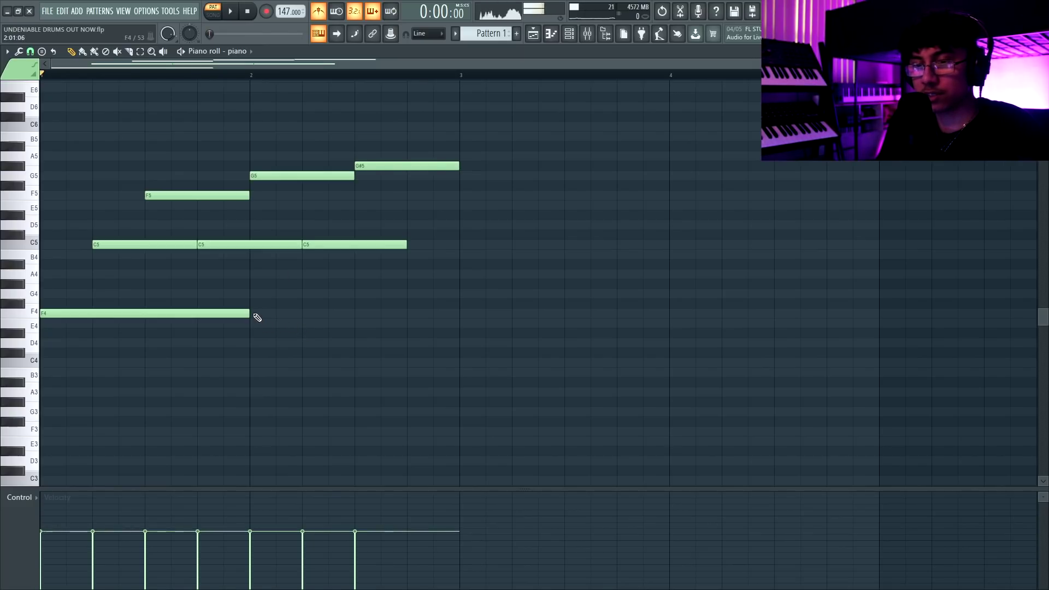
# Extend the F4 note through bar 2 and add a C5 on its beat 4, trimmed to the end of the bar
pyautogui.click(420, 249)
pyautogui.press('space')
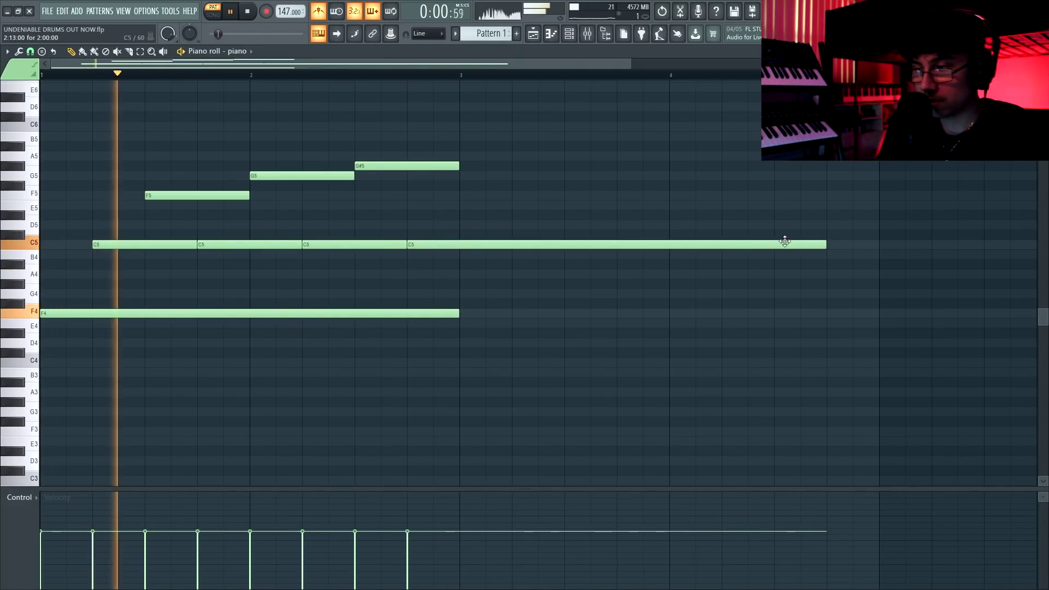
pyautogui.moveTo(825, 244); pyautogui.dragTo(469, 256)
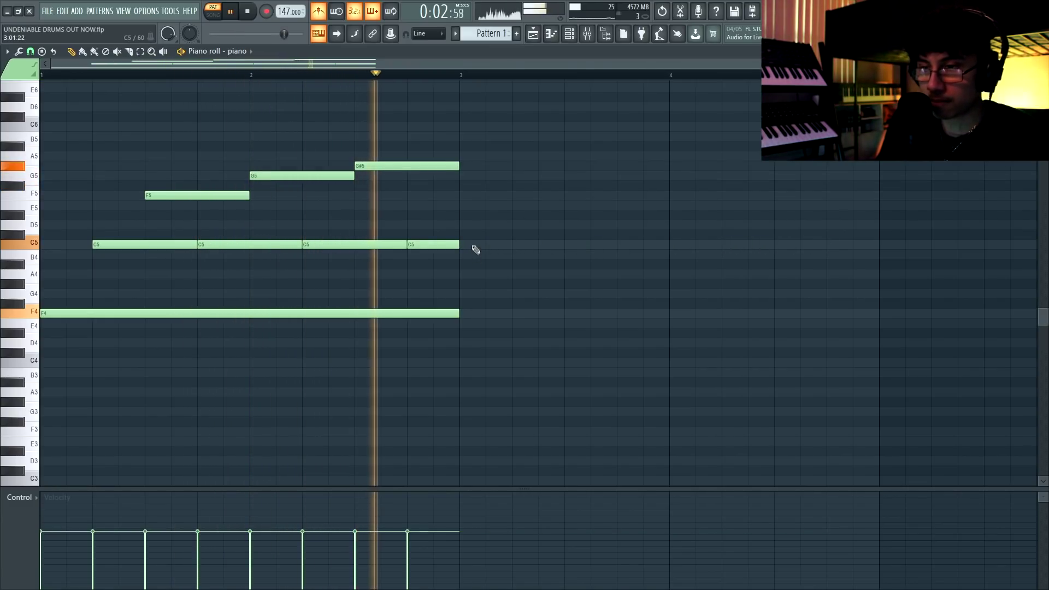
pyautogui.press('space')
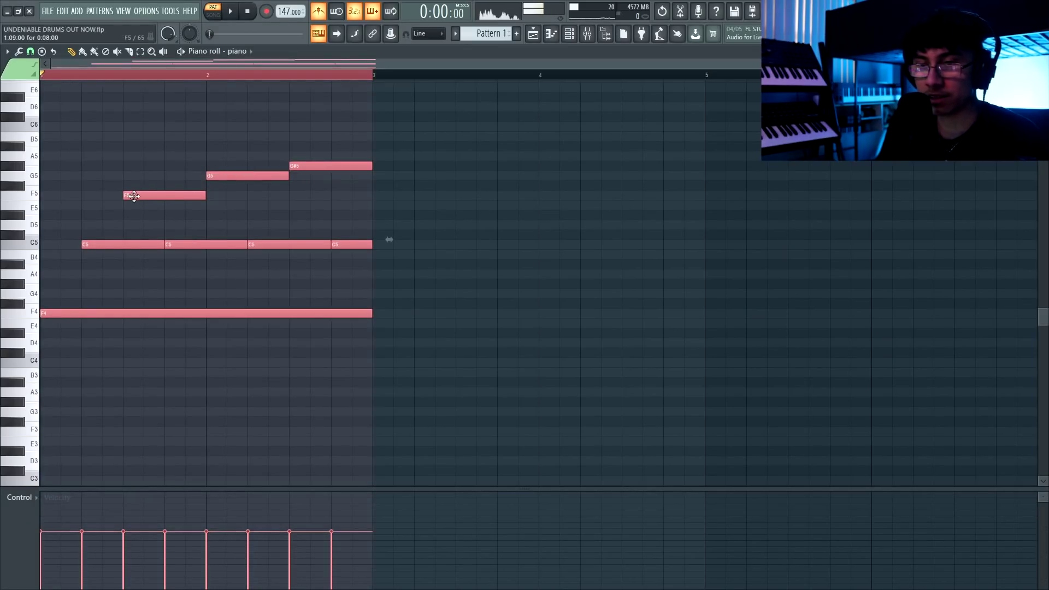
# Duplicate the whole two-bar phrase into bars 3 and 4
pyautogui.keyDown('shift'); pyautogui.moveTo(134, 195); pyautogui.dragTo(466, 196); pyautogui.keyUp('shift')
pyautogui.hotkey('ctrl', 'd')
pyautogui.scroll(-2, 226, 301)
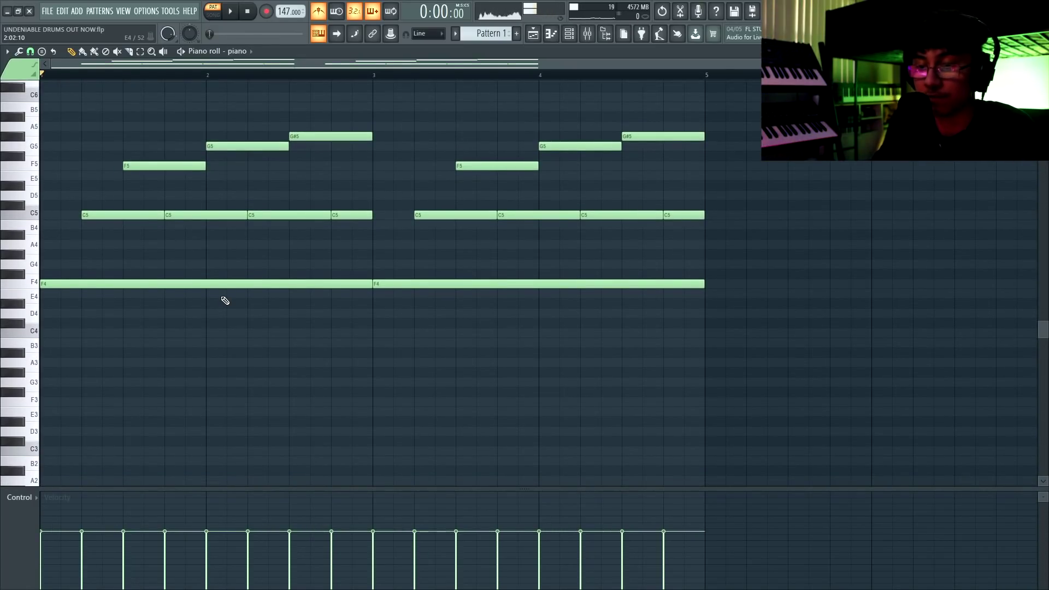
# Copy the long F4 note an octave down to F3 and repeat that F3 bass note across bars 3 and 4
pyautogui.keyDown('shift'); pyautogui.moveTo(187, 284); pyautogui.dragTo(165, 404); pyautogui.keyUp('shift')
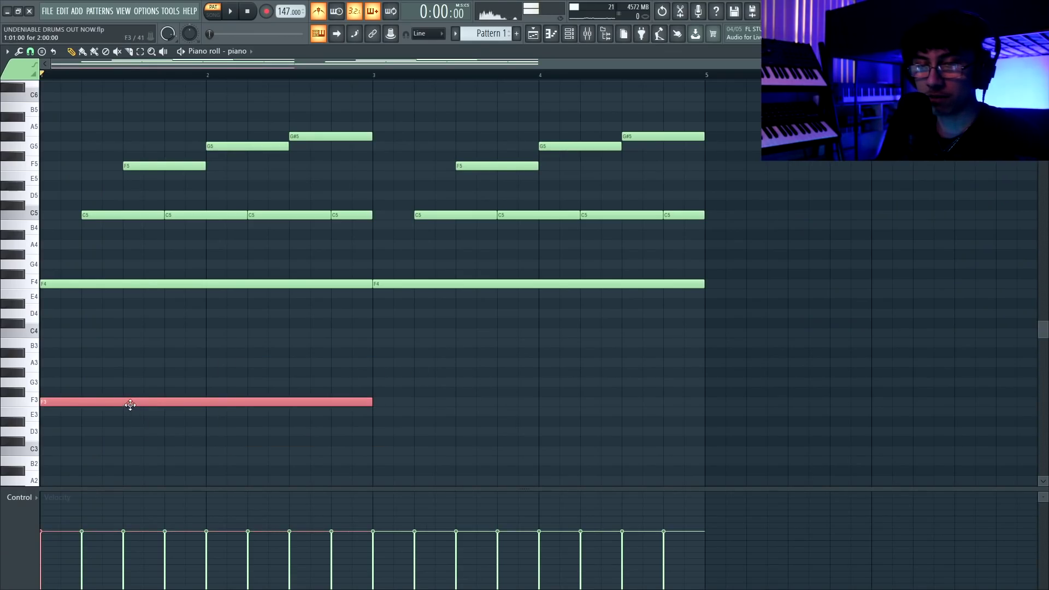
pyautogui.keyDown('shift'); pyautogui.moveTo(130, 404); pyautogui.dragTo(462, 403); pyautogui.keyUp('shift')
pyautogui.press('space')
pyautogui.click(468, 402)
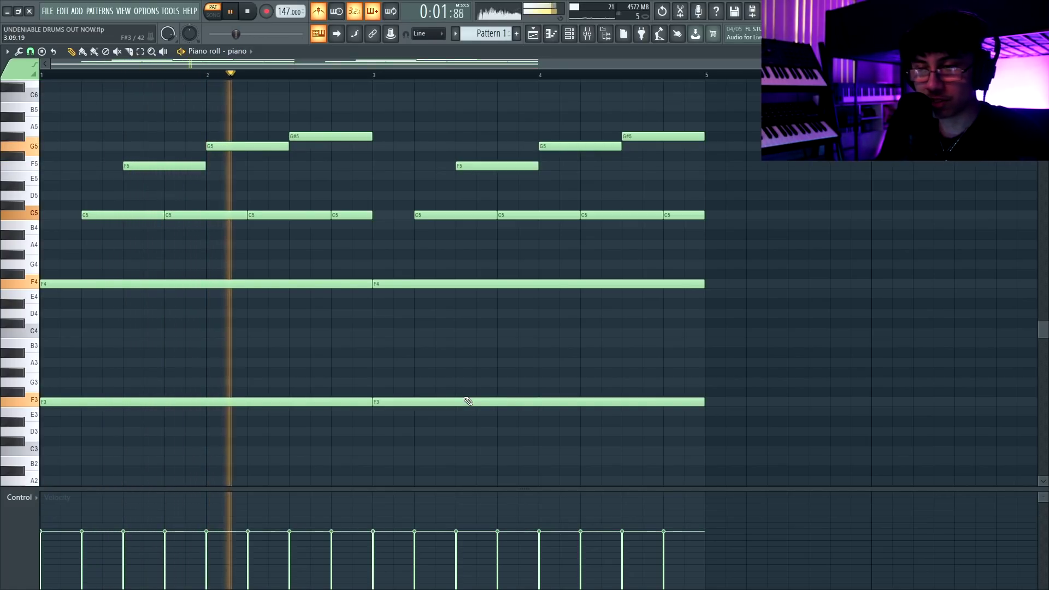
# Save the project and play back the four-bar pattern
pyautogui.hotkey('ctrl', 's')
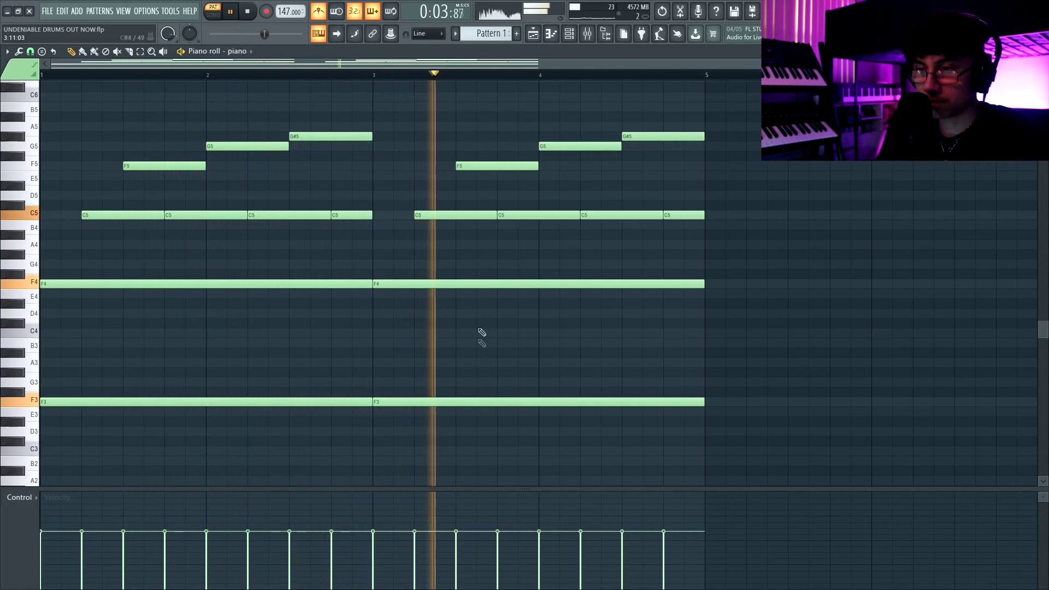
pyautogui.keyDown('ctrl'); pyautogui.scroll(-3, 476, 295); pyautogui.keyUp('ctrl')
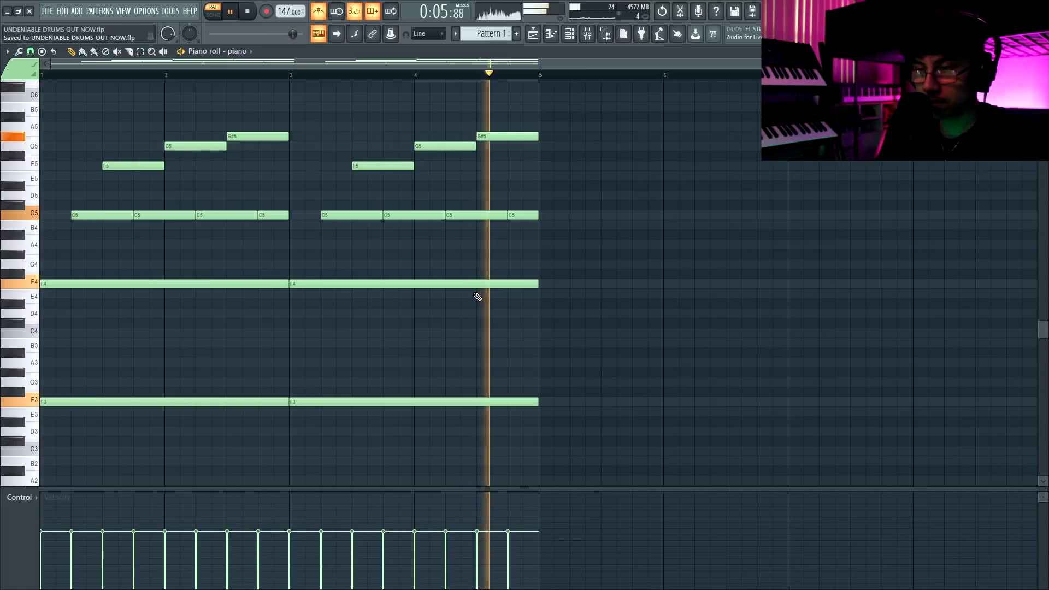
pyautogui.press('space')
# Duplicate all notes of the four-bar pattern into bars 5 to 8
pyautogui.hotkey('ctrl', 'a')
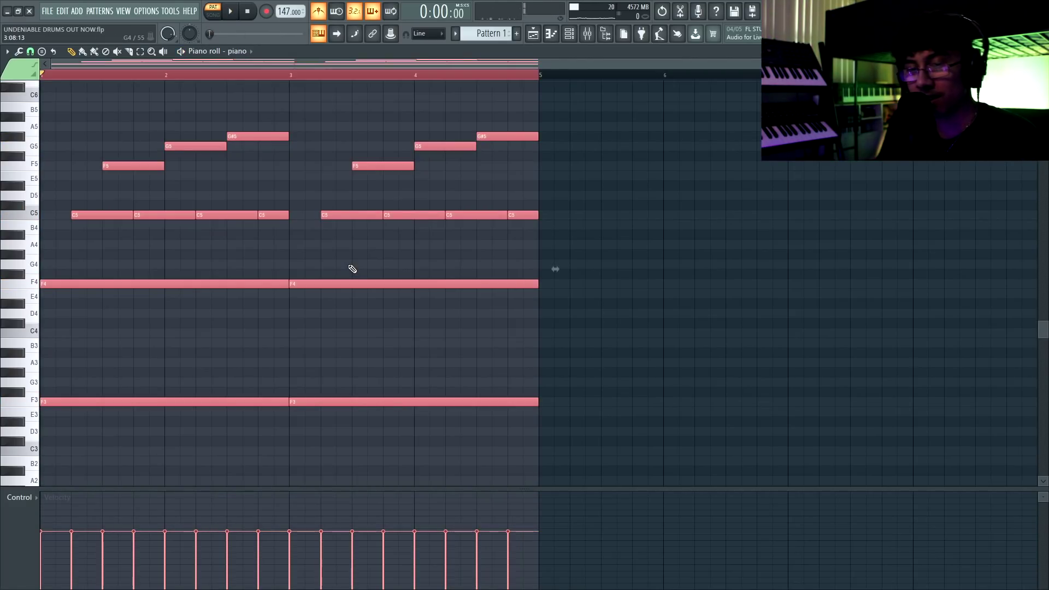
pyautogui.hotkey('ctrl', 'b')
pyautogui.hotkey('ctrl', 'd')
pyautogui.keyDown('ctrl'); pyautogui.scroll(-2, 352, 268); pyautogui.keyUp('ctrl')
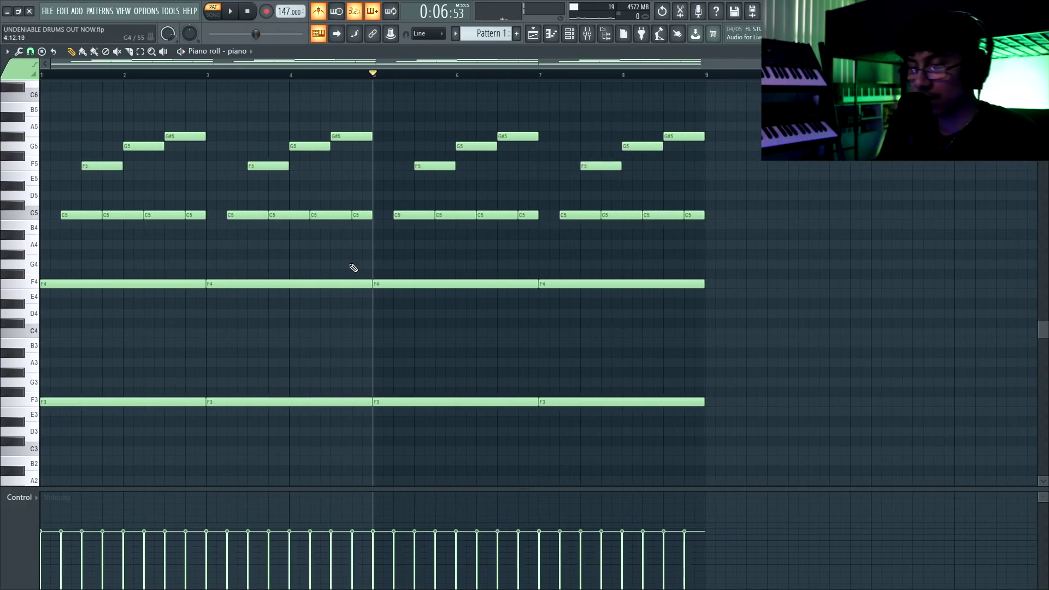
# Transpose the two F3 bass notes in bars 5 to 8 down four semitones to C#3 and play the pattern
pyautogui.keyDown('ctrl'); pyautogui.moveTo(474, 359); pyautogui.dragTo(636, 437); pyautogui.keyUp('ctrl')
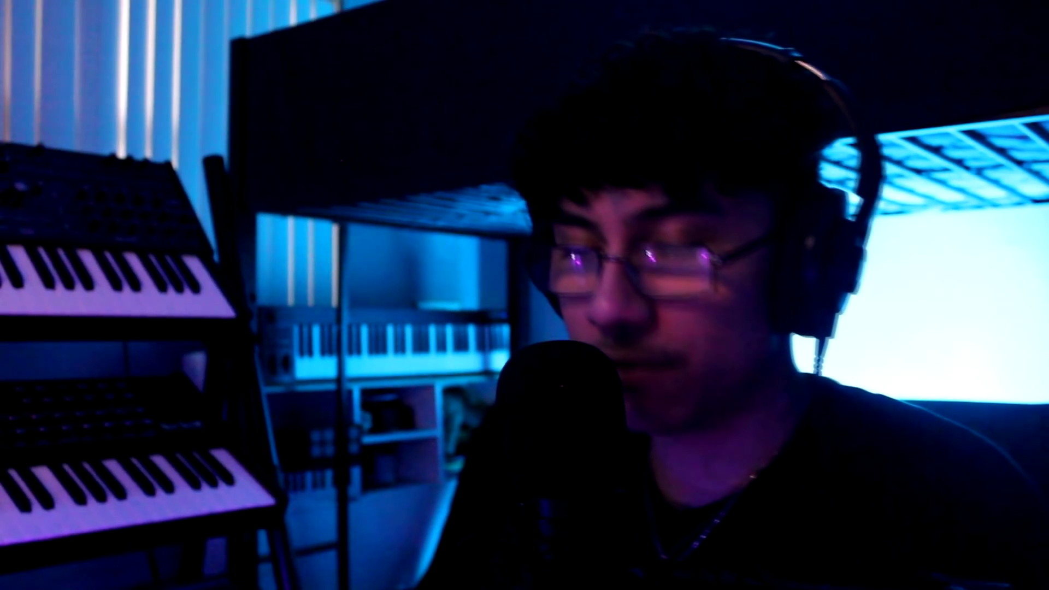
pyautogui.press('Down')
pyautogui.press('Down')
pyautogui.press('Down')
pyautogui.press('Down')
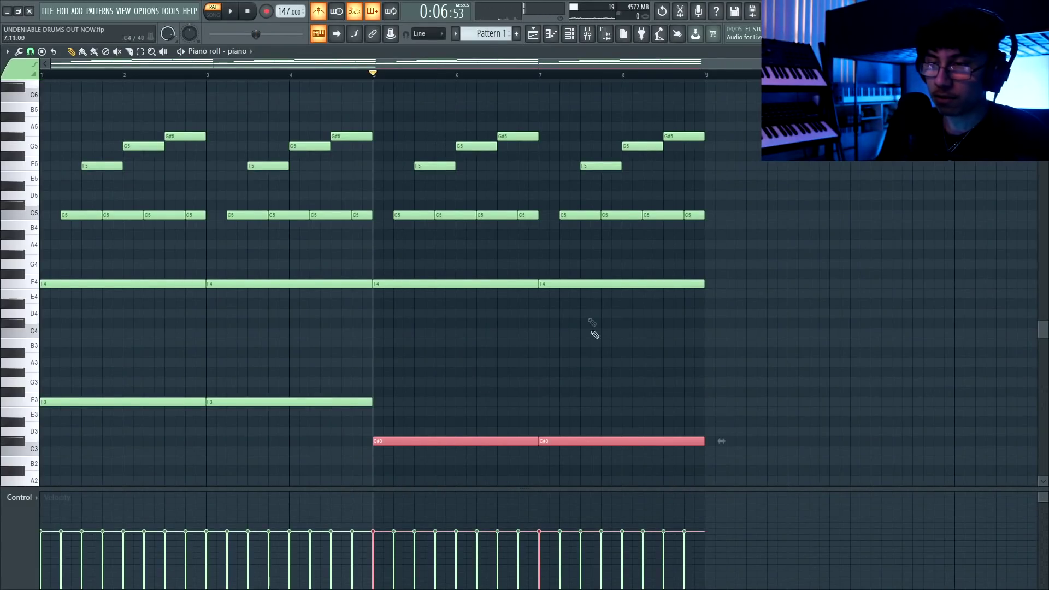
pyautogui.hotkey('ctrl', 'd')
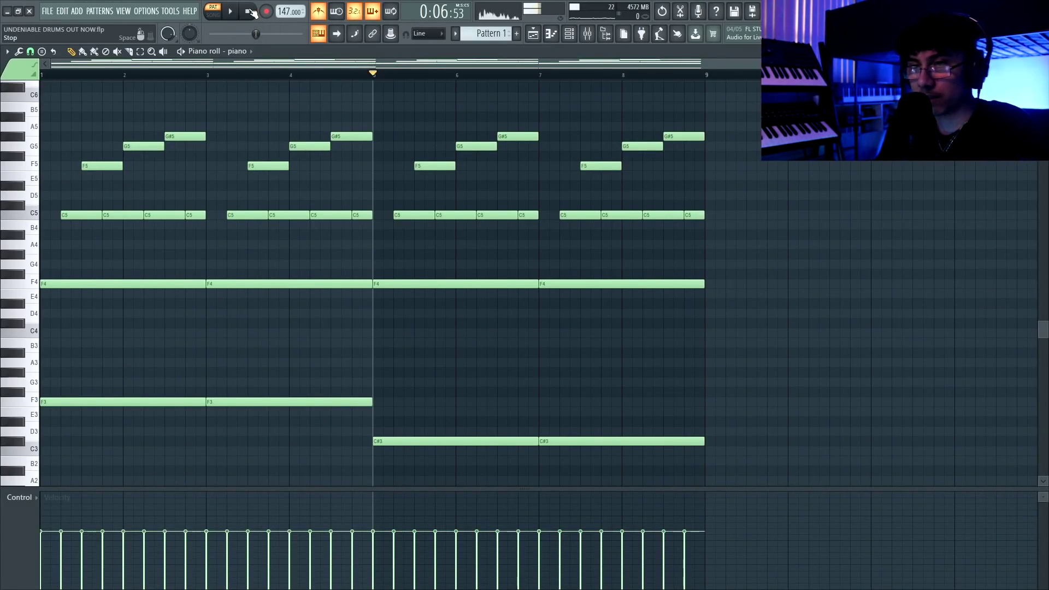
pyautogui.press('space')
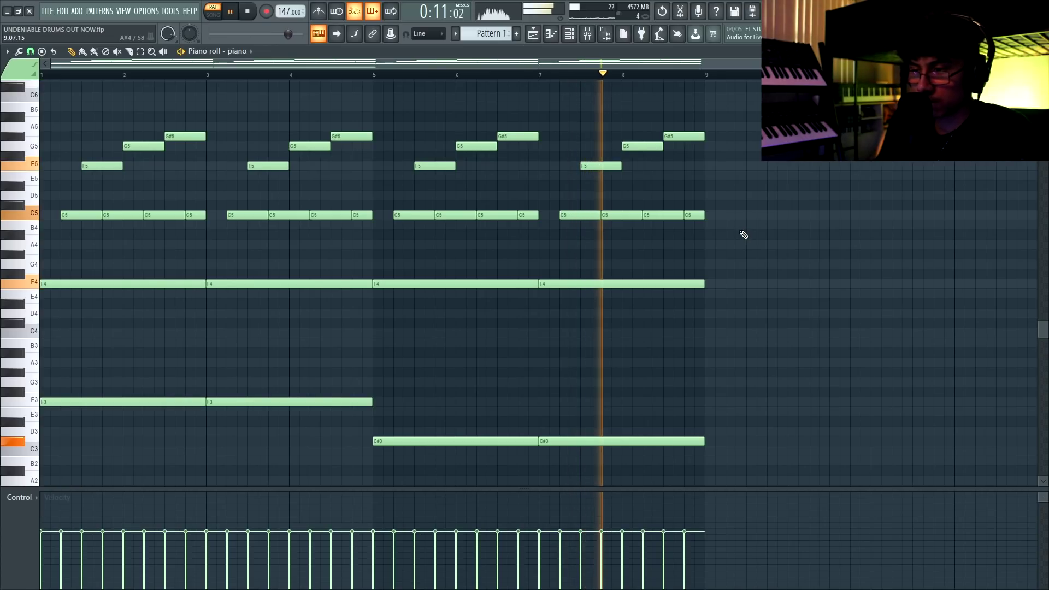
pyautogui.press('space')
pyautogui.moveTo(727, 113); pyautogui.dragTo(53, 235)
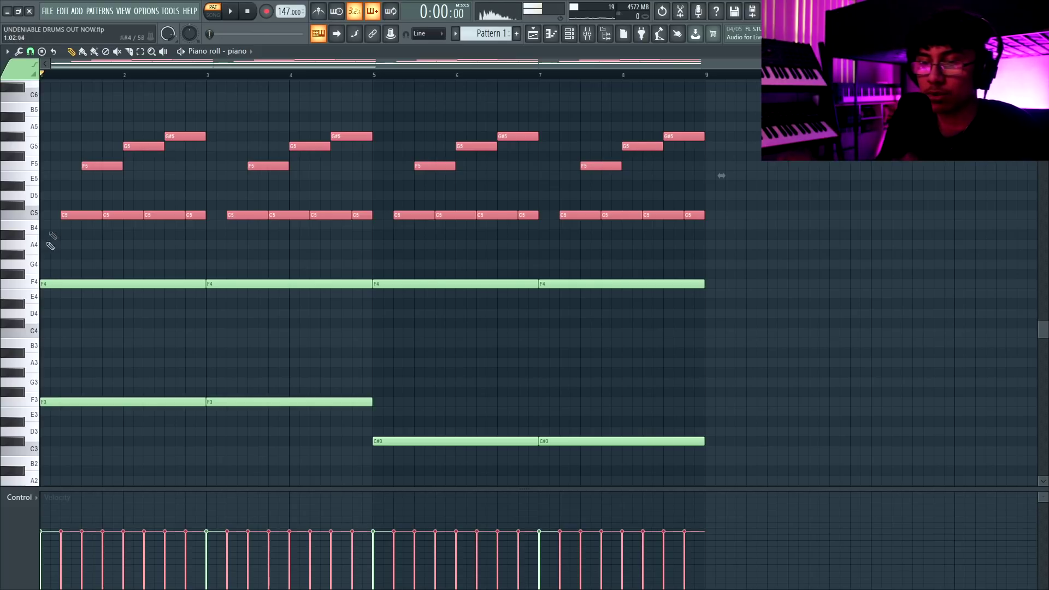
pyautogui.moveTo(224, 367); pyautogui.dragTo(641, 460)
pyautogui.click(647, 452)
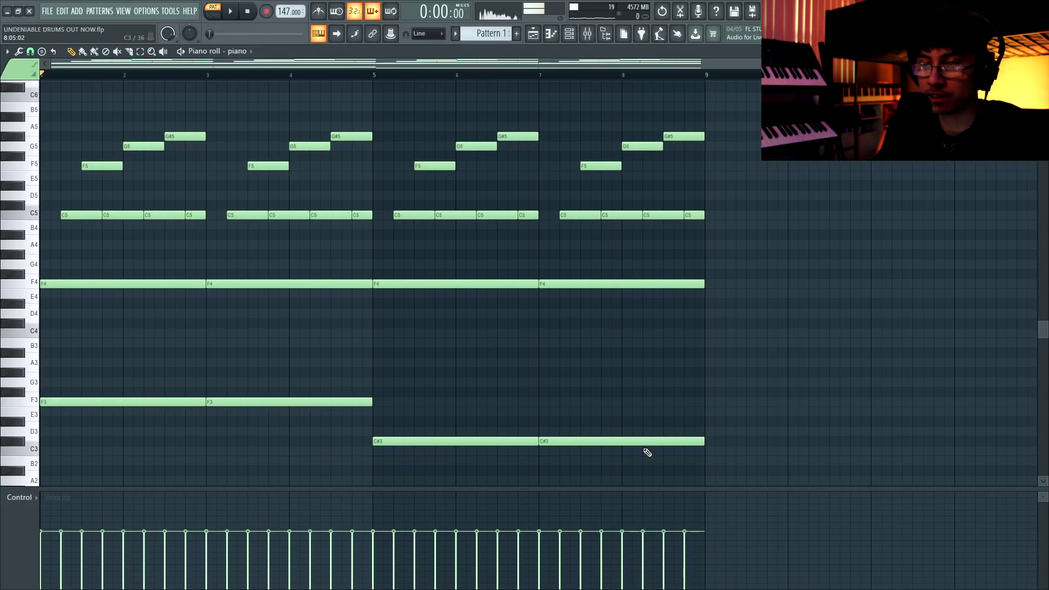
# Try a one-bar D#3 bass note in bar 8 after a shortened C#3, and play back from bar 6
pyautogui.press('space')
pyautogui.press('space')
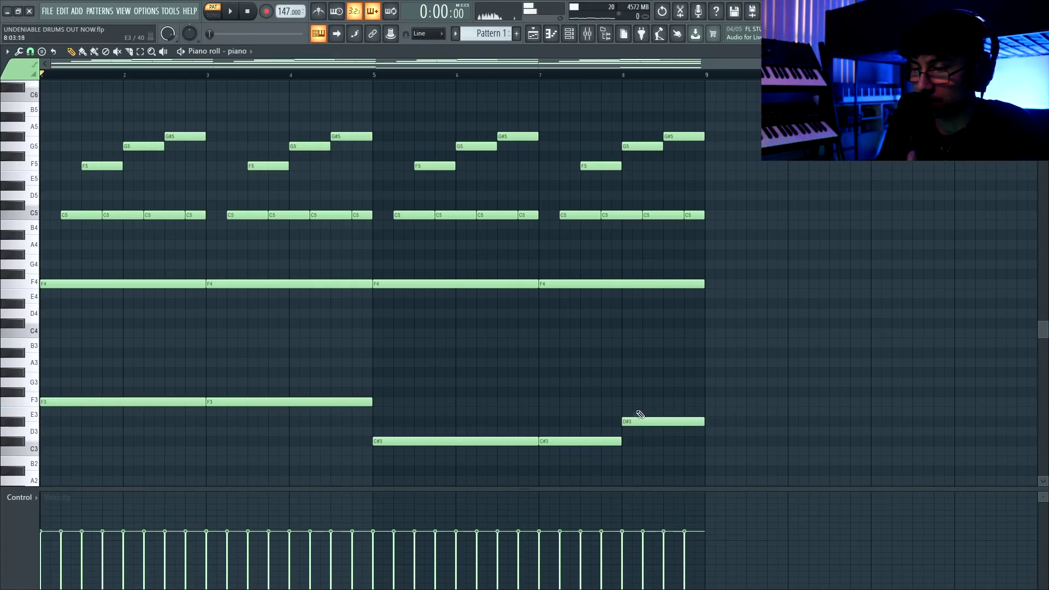
pyautogui.click(494, 77)
pyautogui.press('space')
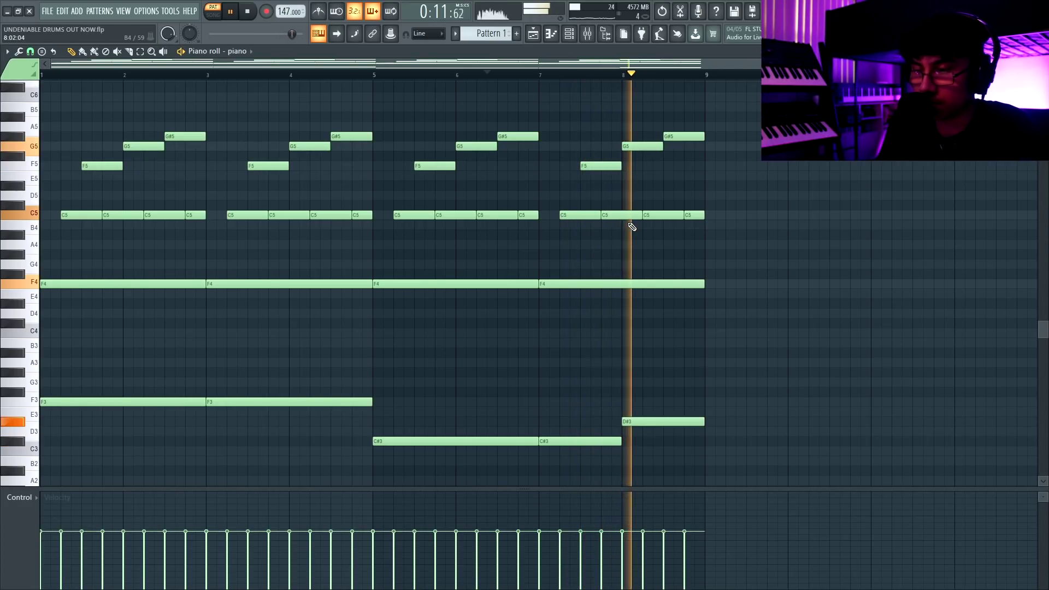
pyautogui.press('space')
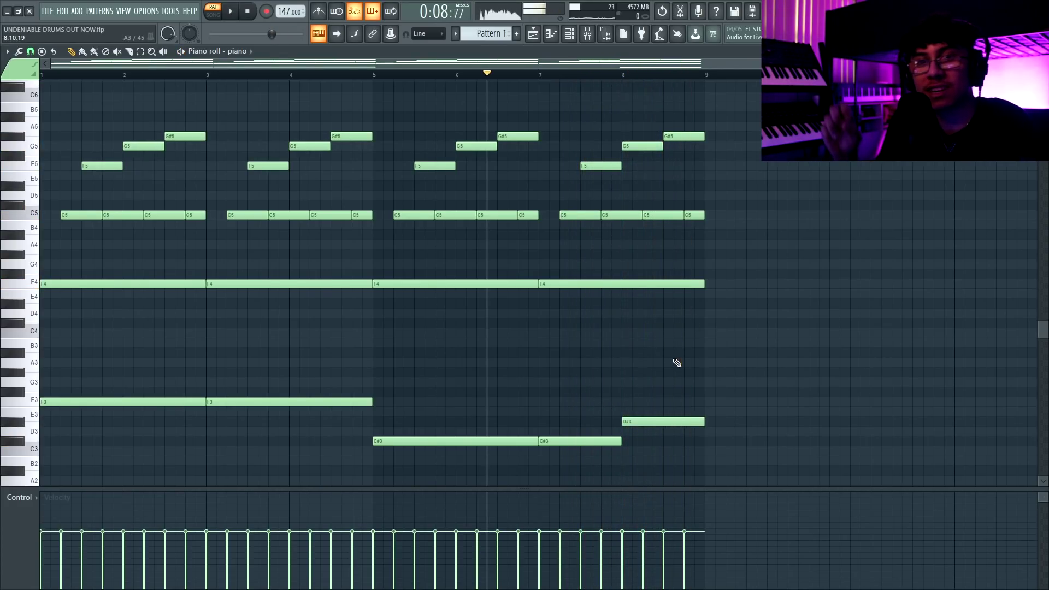
# Delete the D#3 bass note in bar 8 and lengthen the preceding C#3 note again
pyautogui.rightClick(634, 422)
pyautogui.moveTo(621, 441); pyautogui.dragTo(652, 435)
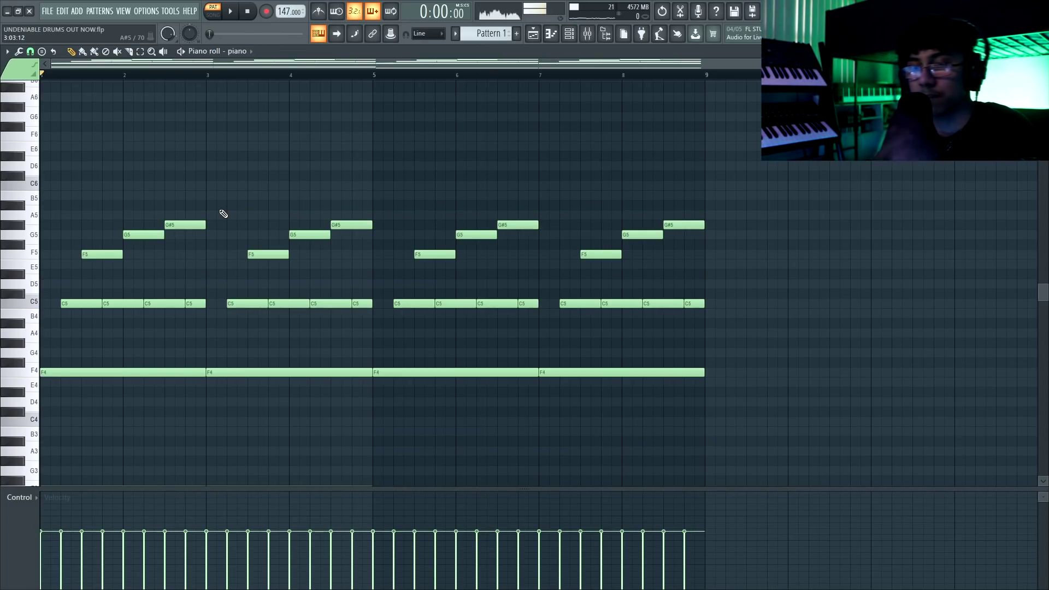
# Start a high melody with a two-beat F6 at the start of bar 1 and a two-beat C7 on beat 3
pyautogui.scroll(2, 428, 131)
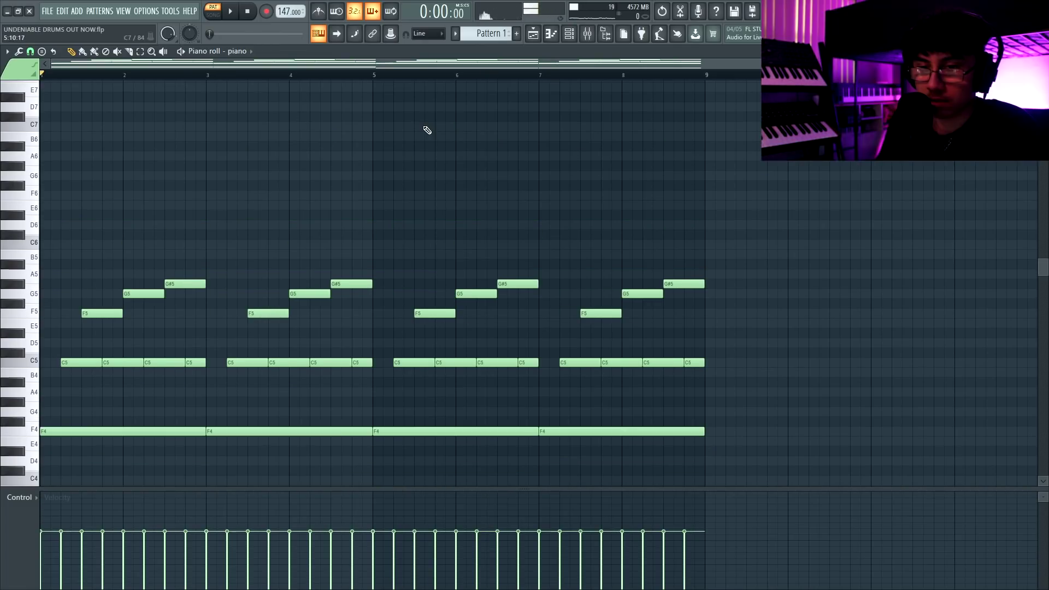
pyautogui.click(57, 195)
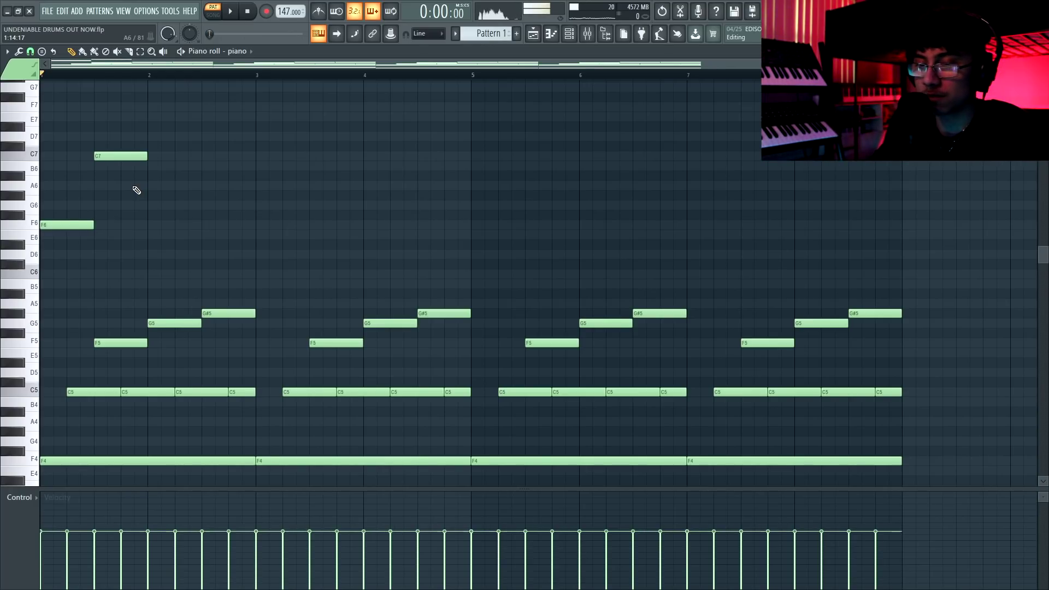
pyautogui.scroll(2, 137, 190)
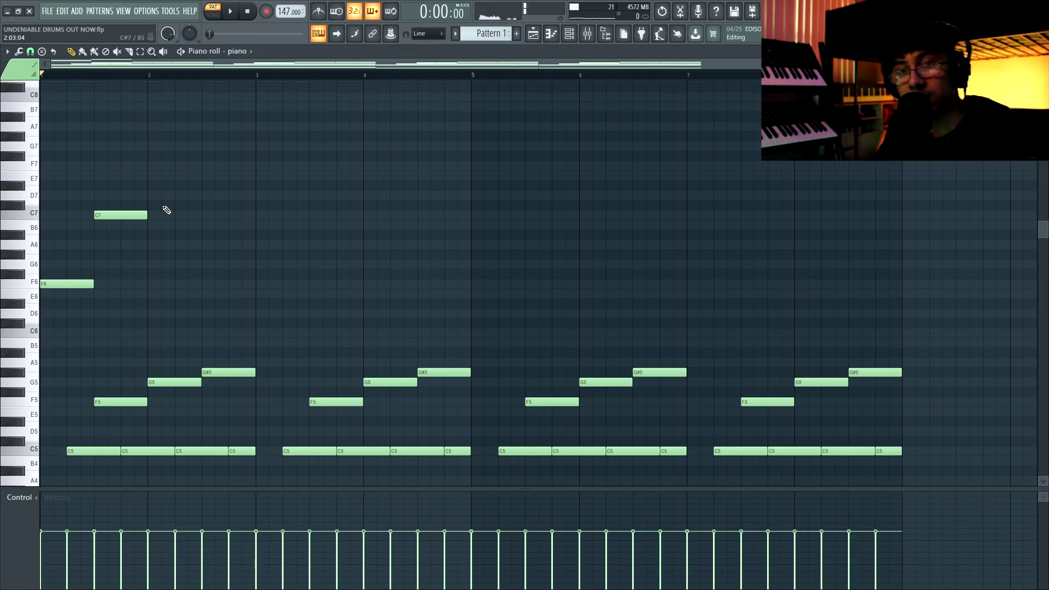
# Replace the C7 note with a two-beat A#6 on beat 3 of bar 1, and add a two-beat B6 at the start of bar 2
pyautogui.rightClick(122, 207)
pyautogui.rightClick(123, 214)
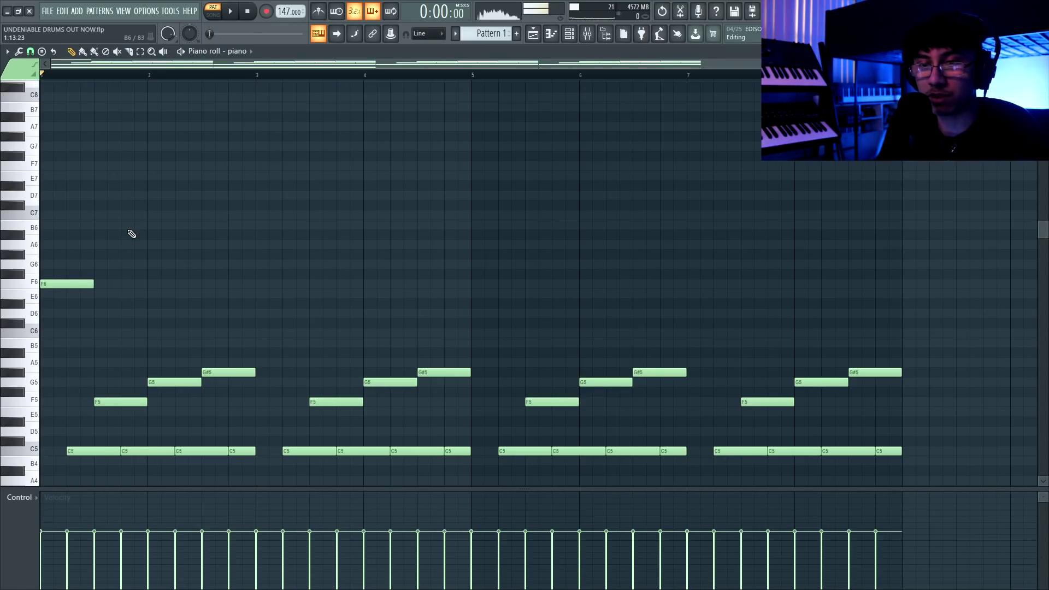
pyautogui.click(97, 234)
pyautogui.click(153, 224)
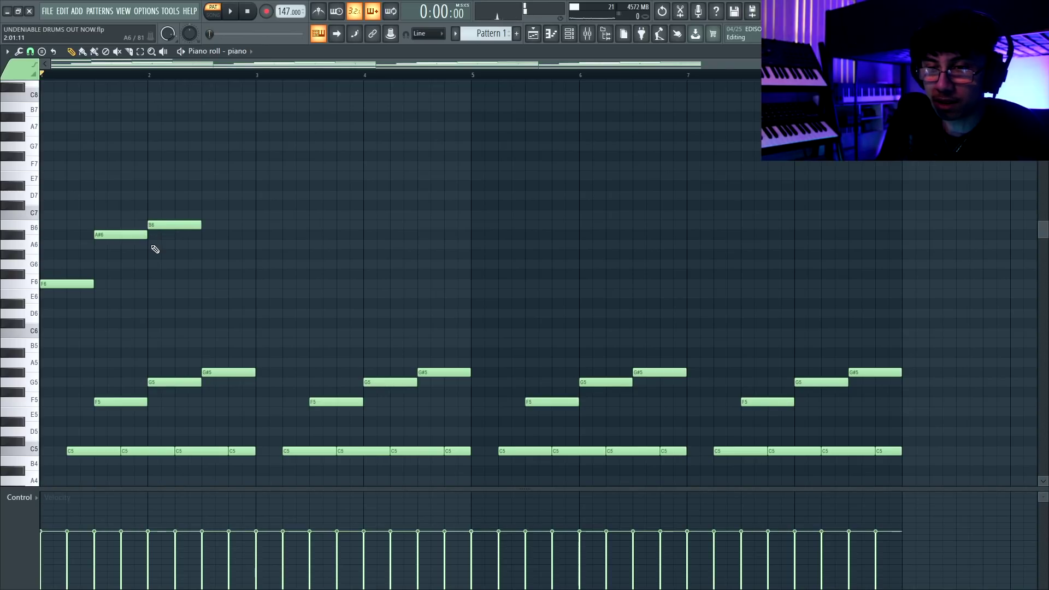
# Play back the start of the high melody, and delete its B6 and A#6 notes
pyautogui.press('space')
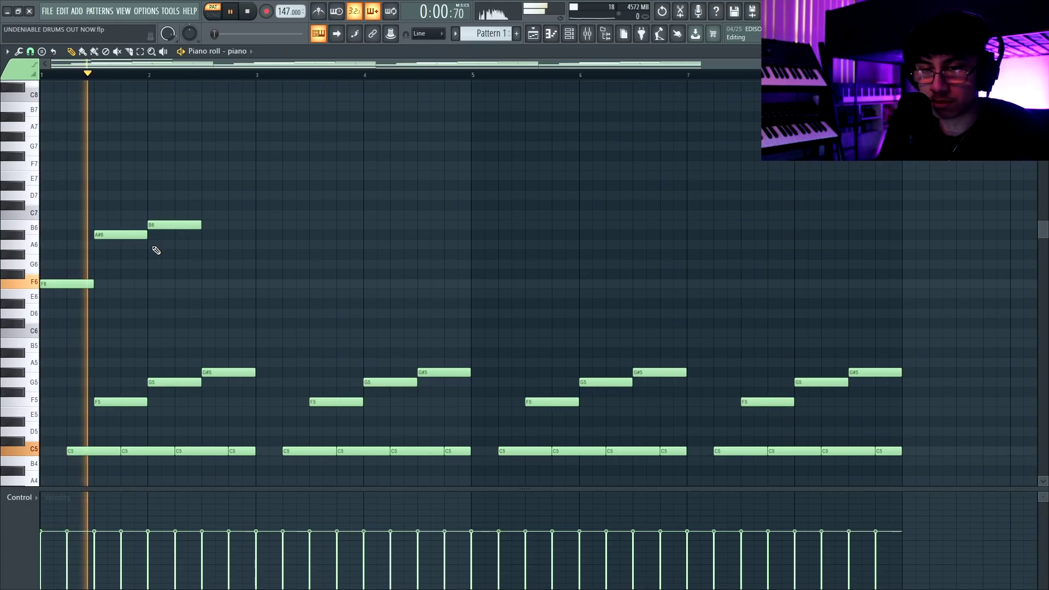
pyautogui.press('space')
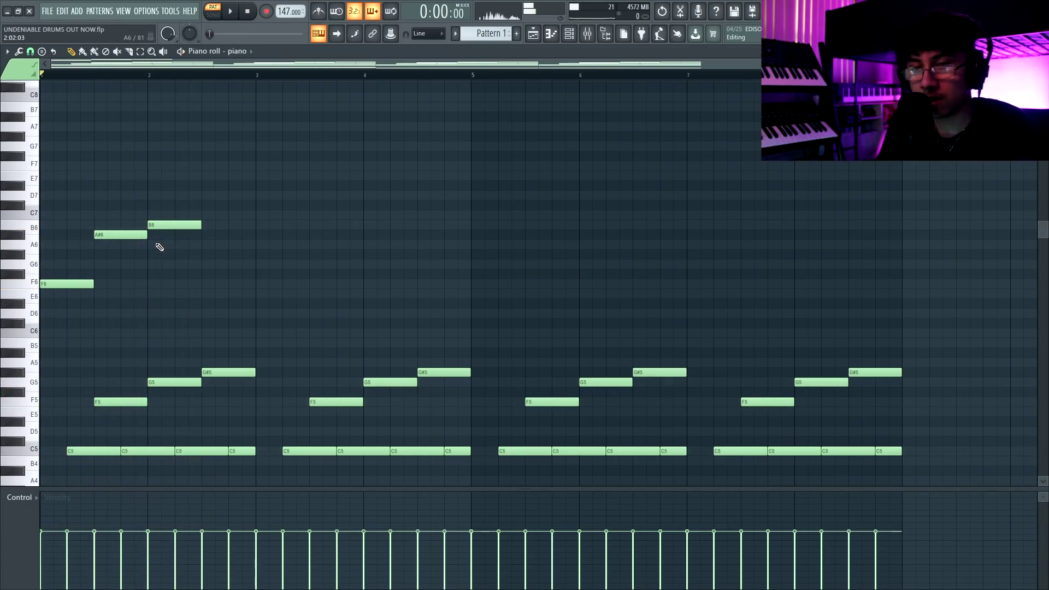
pyautogui.scroll(3, 157, 243)
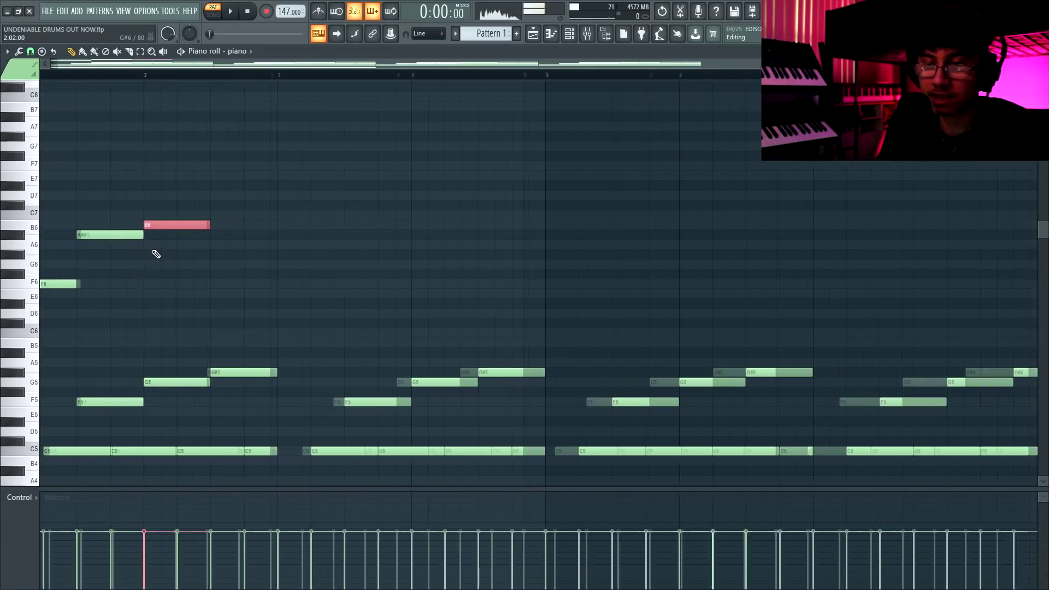
pyautogui.rightClick(160, 224)
pyautogui.rightClick(112, 235)
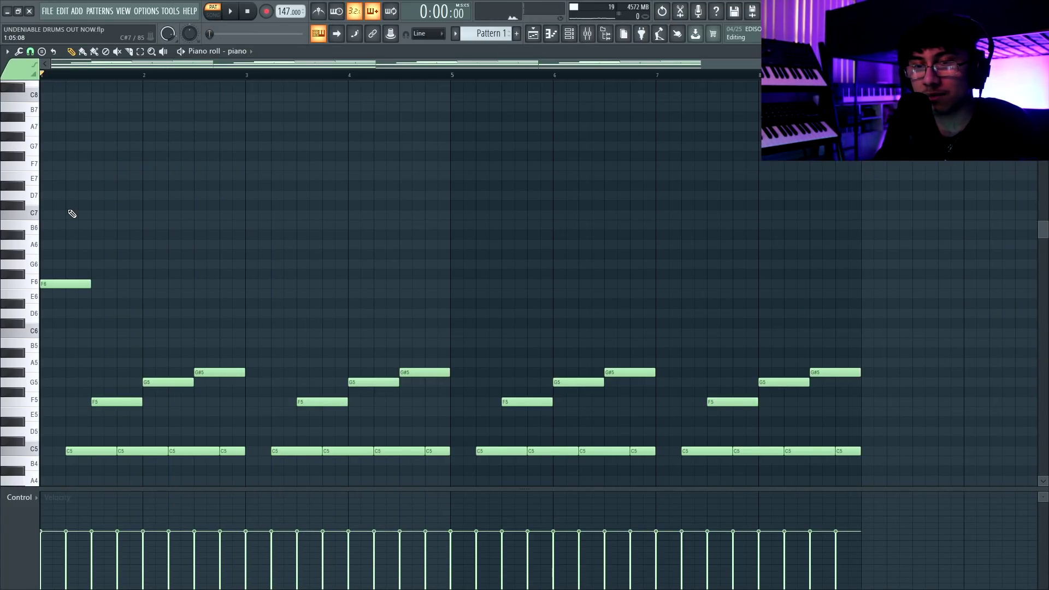
# Add two-beat high melody notes: C7 on beat 3 of bar 1, C#7 at the start of bar 2, and C7 on its beat 3
pyautogui.press('space')
pyautogui.click(94, 215)
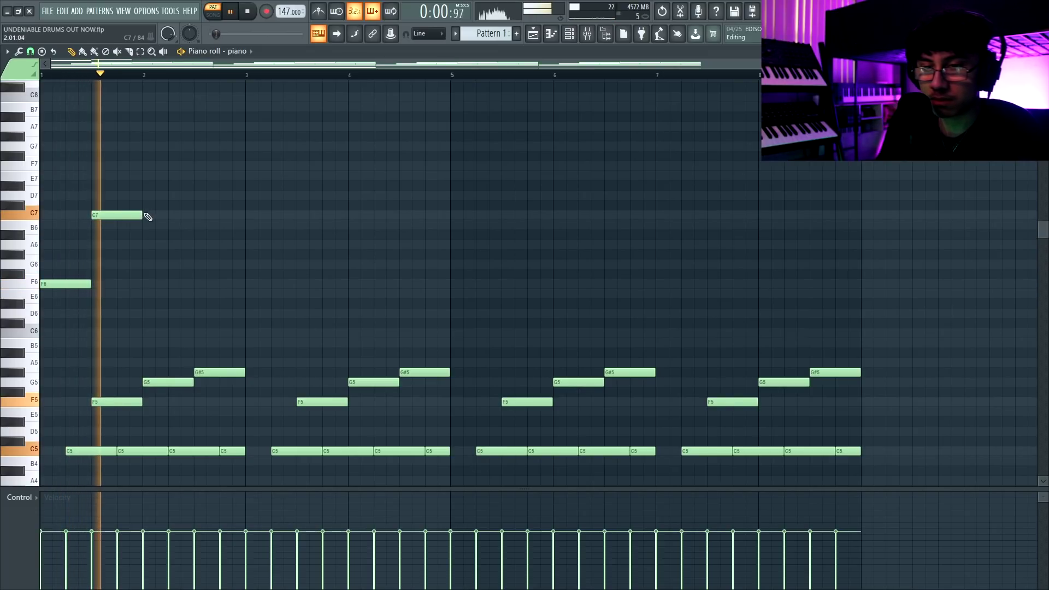
pyautogui.click(146, 205)
pyautogui.click(198, 217)
# Duplicate the two-bar F6, C7, C#7, C7 melody three times to fill bars 1 to 8, and start playback
pyautogui.moveTo(171, 190); pyautogui.dragTo(200, 225)
pyautogui.moveTo(672, 122); pyautogui.dragTo(644, 192)
pyautogui.hotkey('ctrl', 'a')
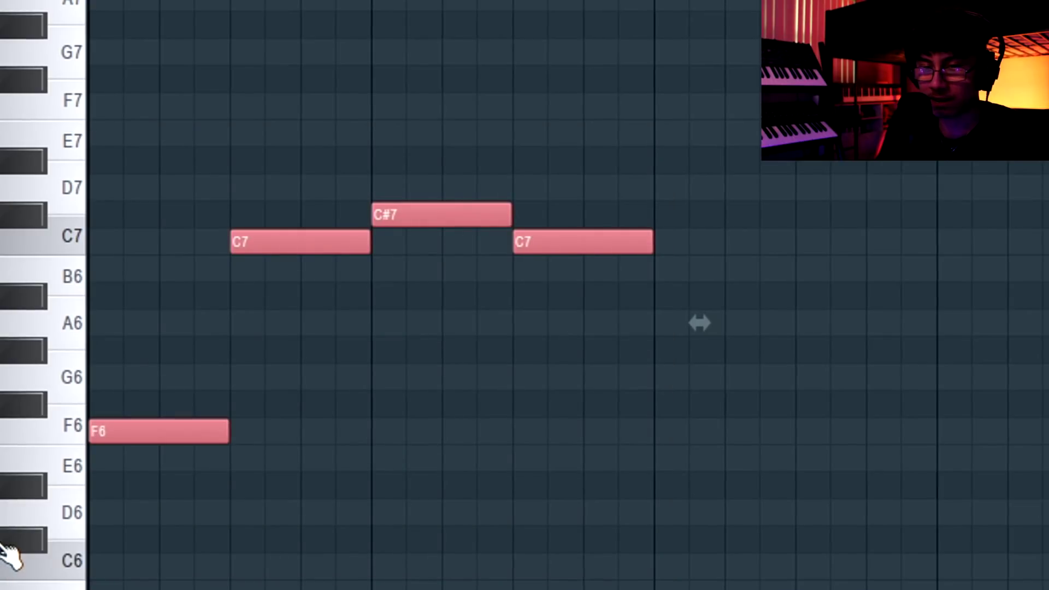
pyautogui.hotkey('ctrl', 'b')
pyautogui.hotkey('ctrl', 'b')
pyautogui.hotkey('ctrl', 'b')
pyautogui.press('space')
pyautogui.hotkey('ctrl', 'd')
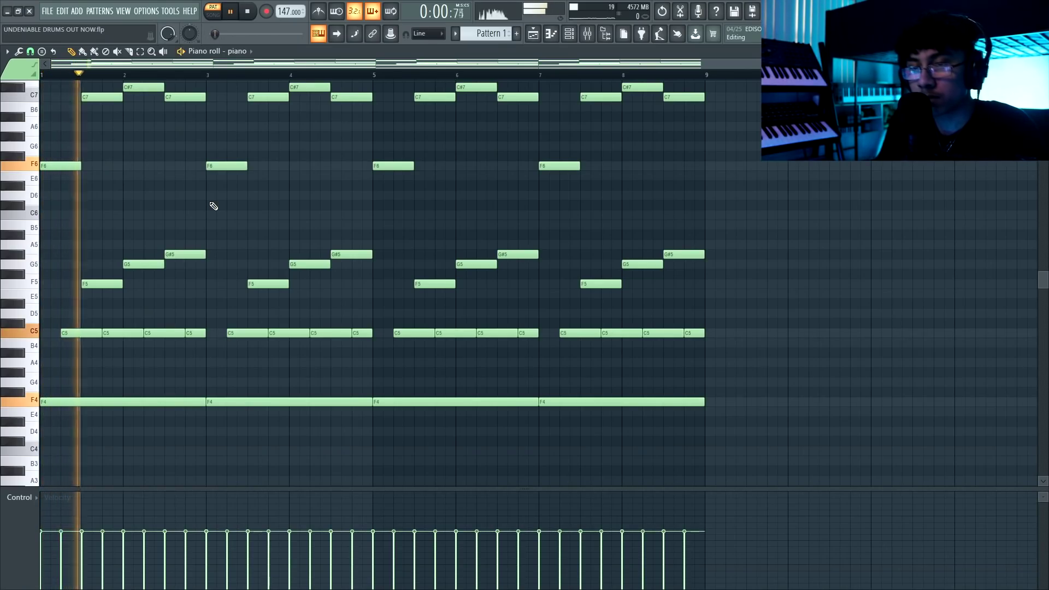
# Listen to the complete eight-bar pattern, save the project and stop playback
pyautogui.scroll(2, 239, 268)
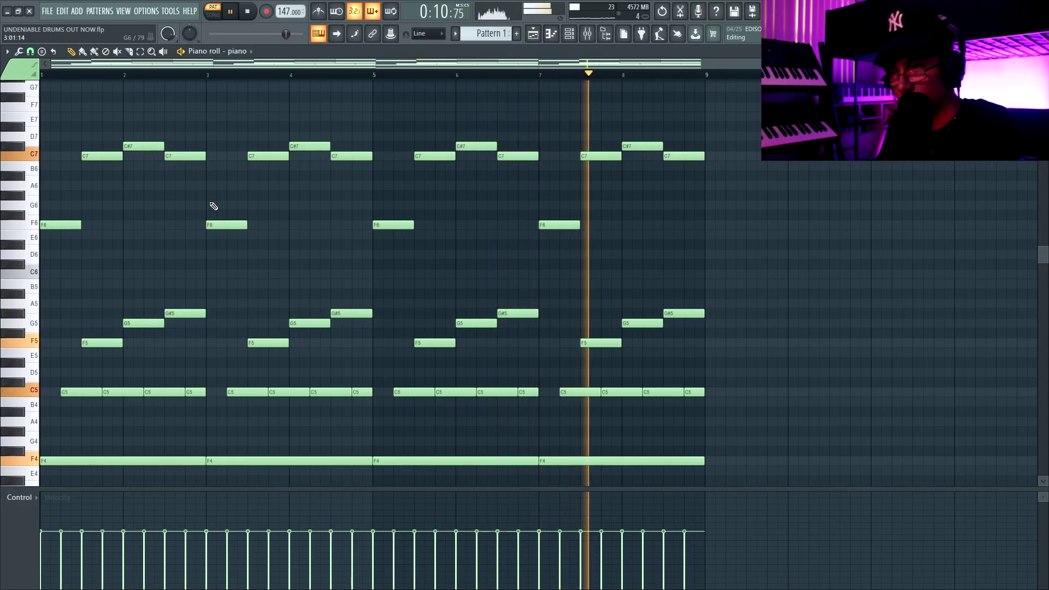
pyautogui.hotkey('ctrl', 's')
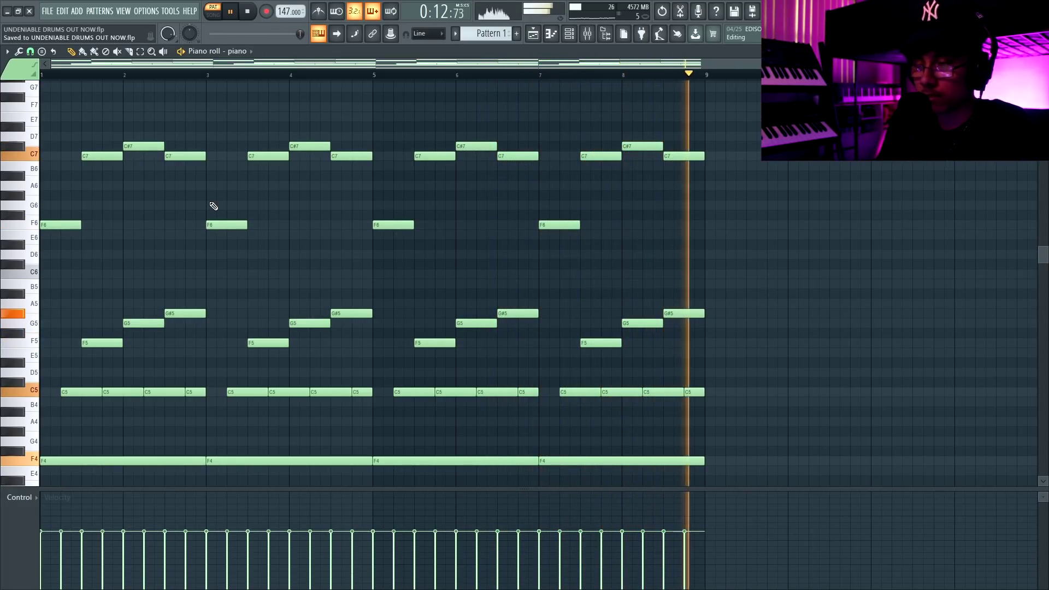
pyautogui.press('space')
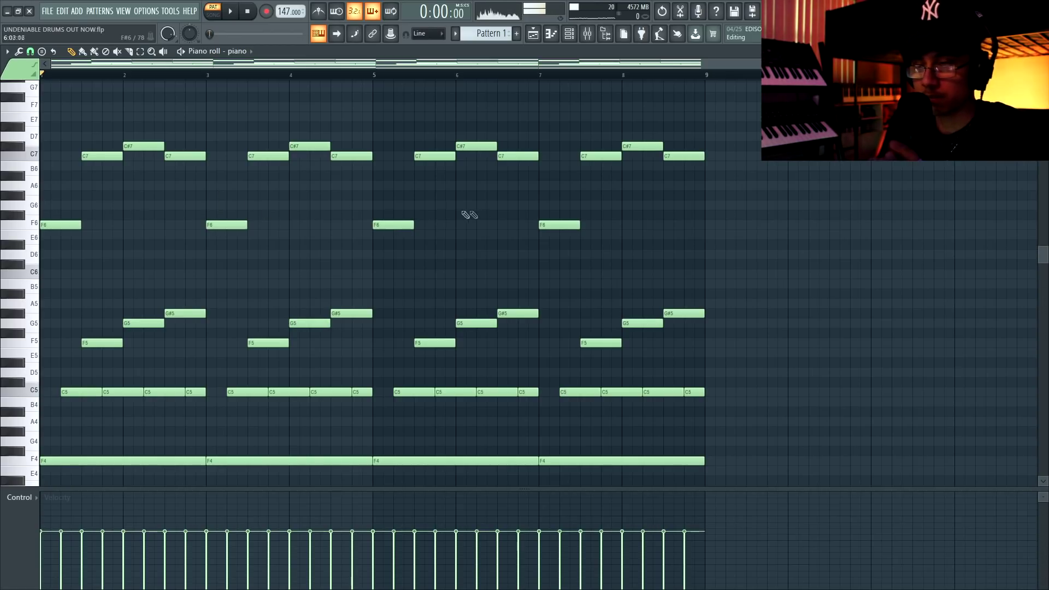
# Move all F6, C7 and C#7 high melody notes out of Pattern 1 into a new pattern
pyautogui.moveTo(730, 113); pyautogui.dragTo(41, 229)
pyautogui.press('Delete')
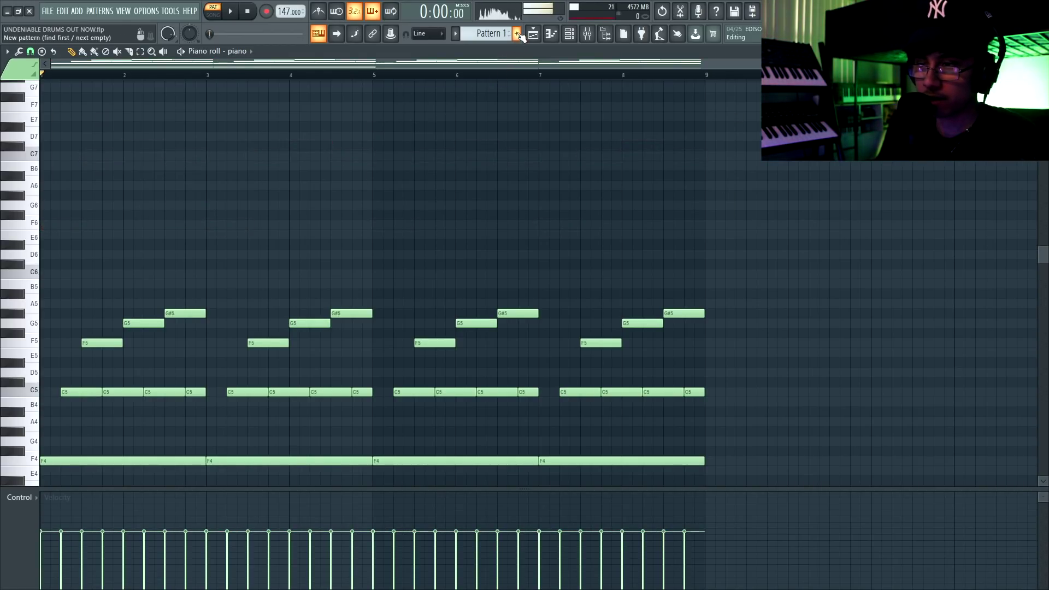
pyautogui.click(519, 34)
pyautogui.hotkey('ctrl', 'v')
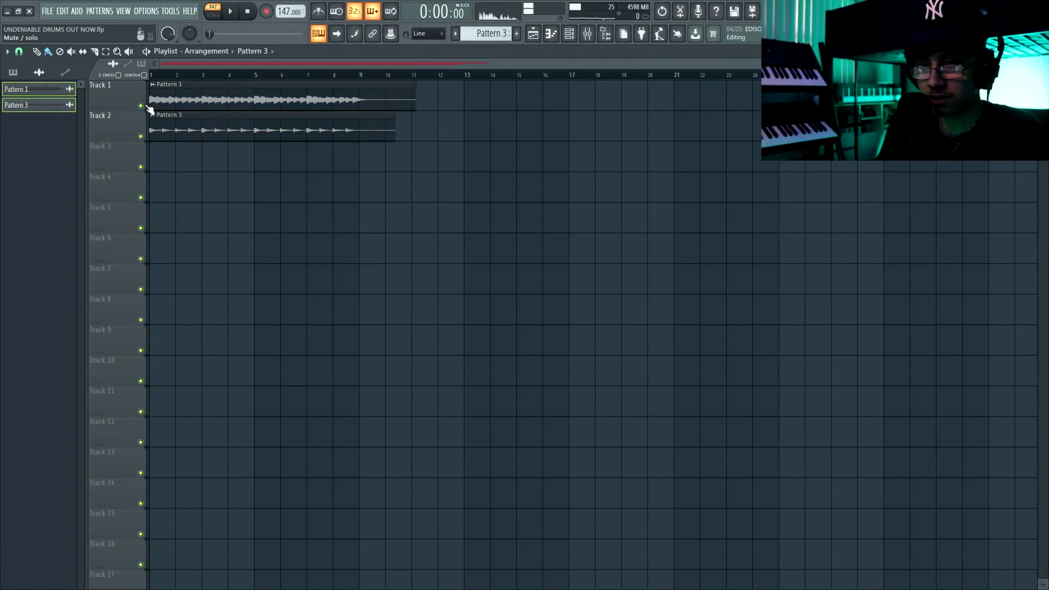
# Solo Track 1 in the playlist, play back its Pattern 1 clip, and enable Track 2 again
pyautogui.rightClick(146, 107)
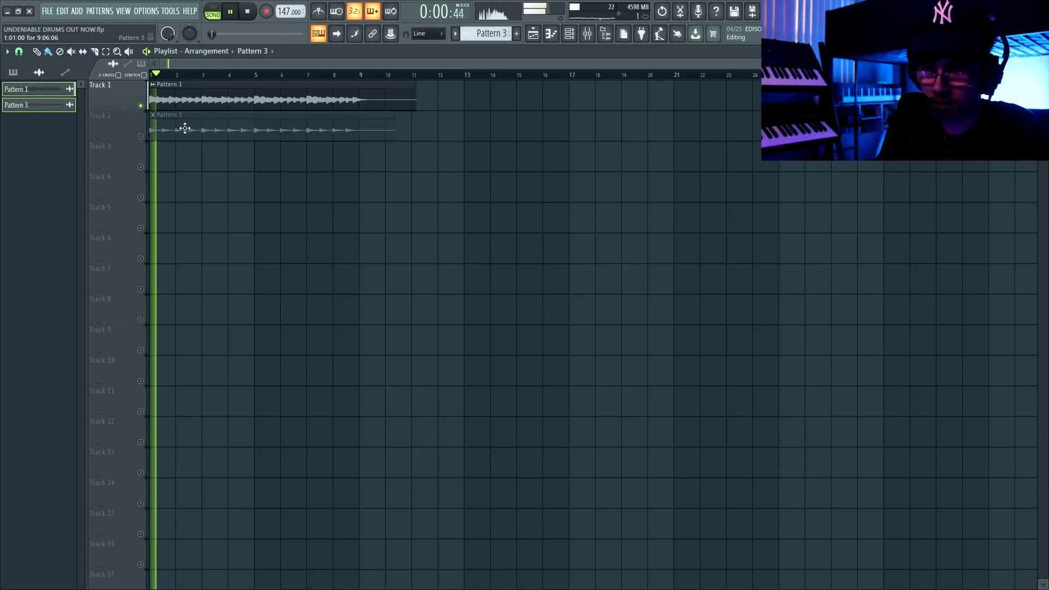
pyautogui.press('space')
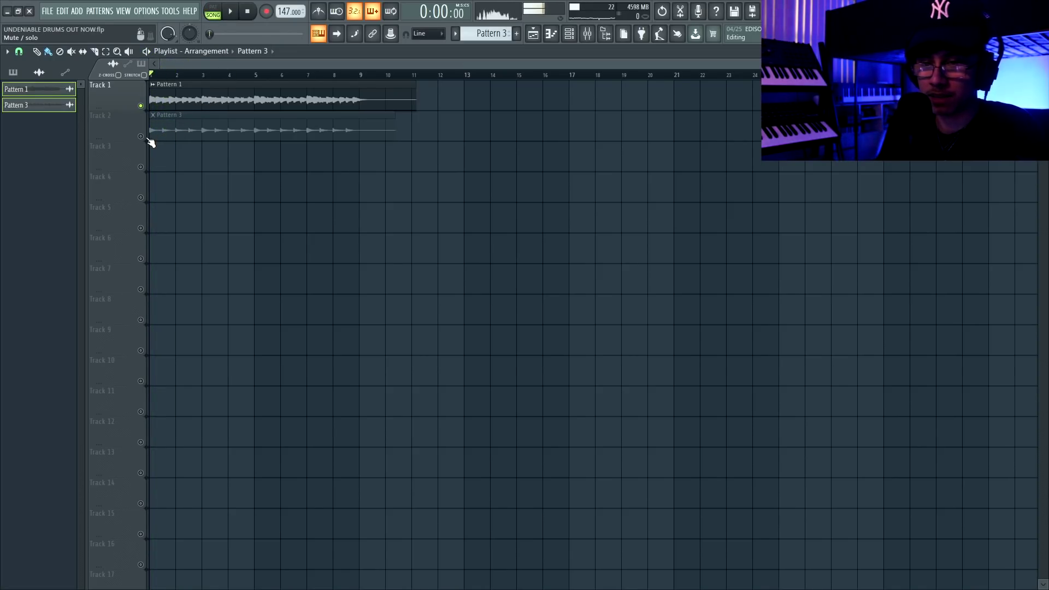
pyautogui.click(141, 136)
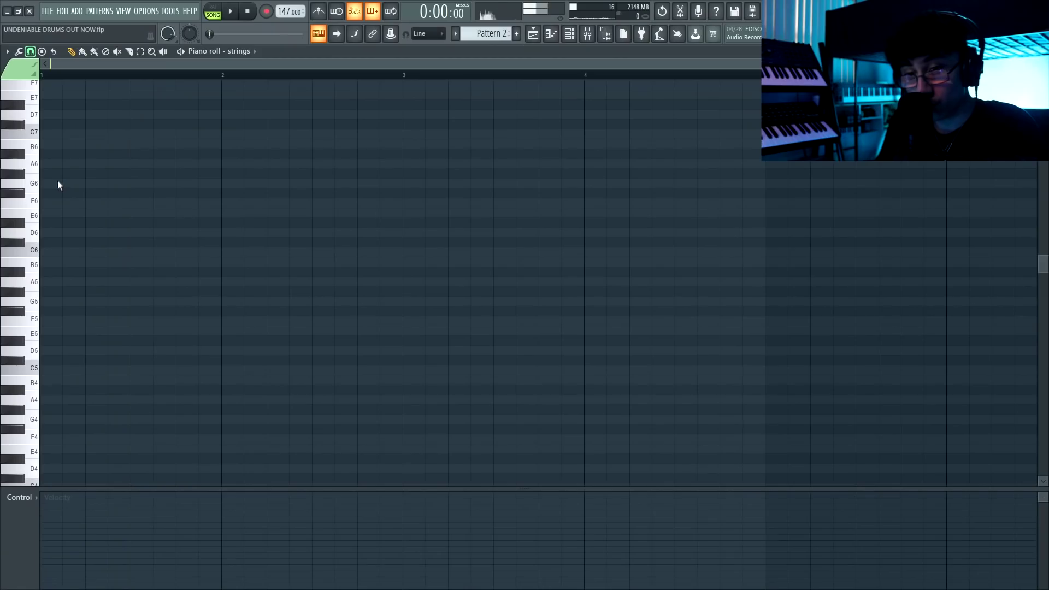
# Start a strings arpeggio in Pattern 2 with the consecutive notes F5, C5, F5 and G5 from bar 1, spaced six per bar, and play it
pyautogui.click(49, 320)
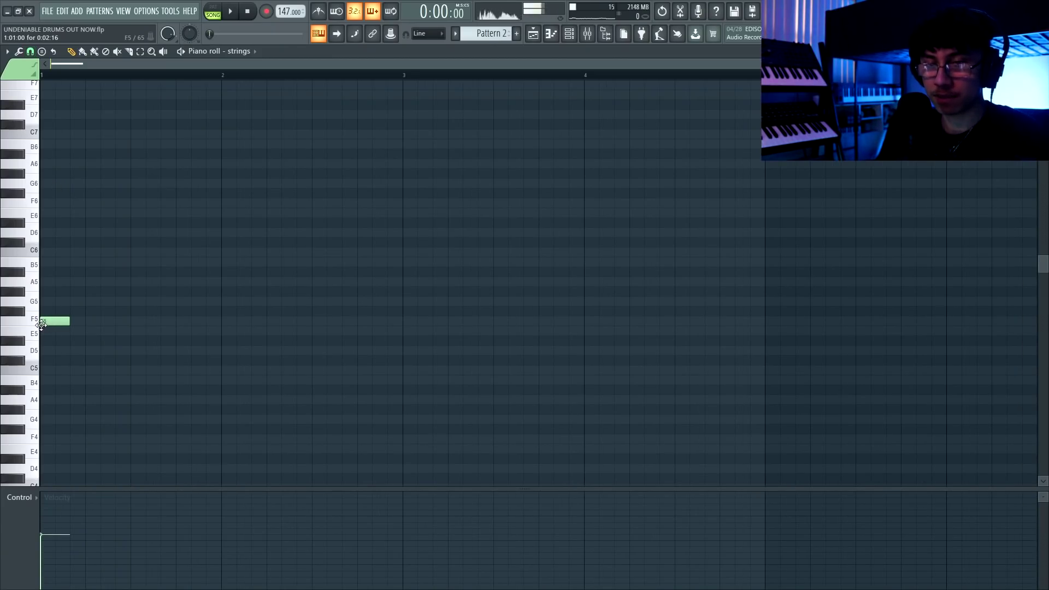
pyautogui.scroll(2, 41, 325)
pyautogui.keyDown('ctrl'); pyautogui.click(68, 347); pyautogui.keyUp('ctrl')
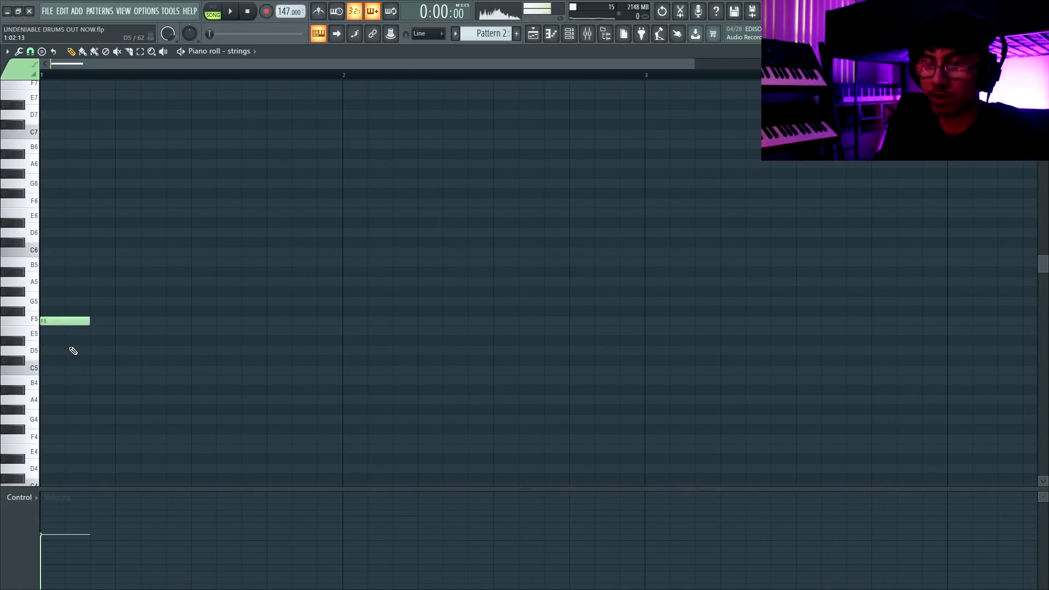
pyautogui.click(101, 371)
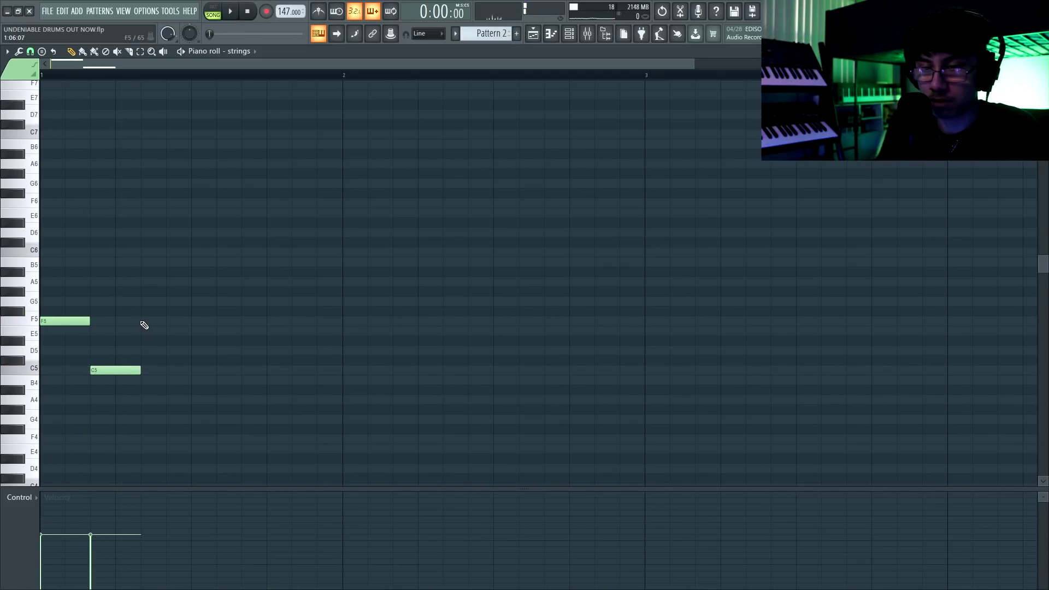
pyautogui.press('space')
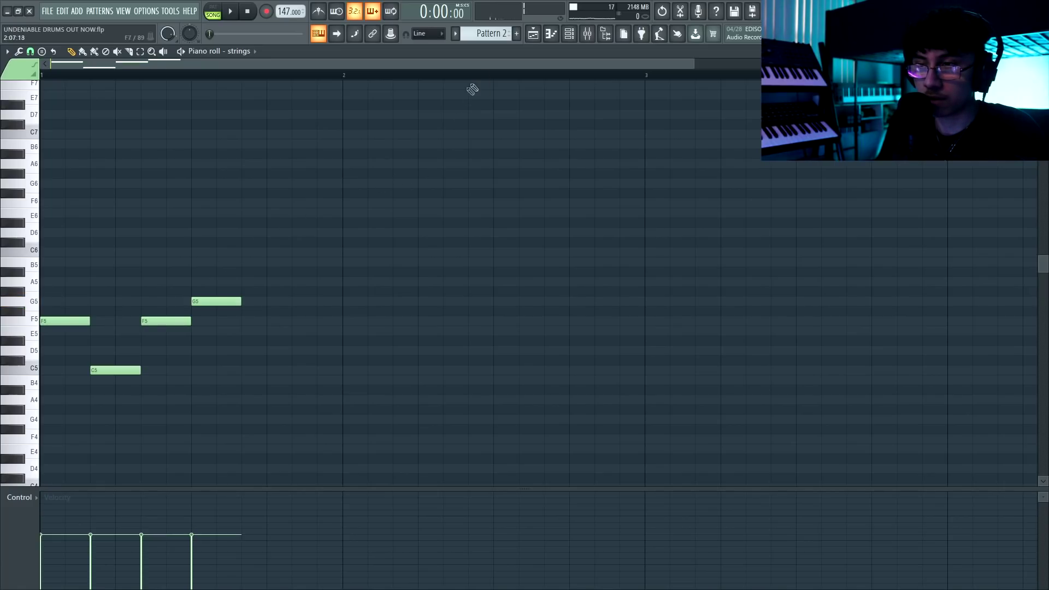
# Continue the strings arpeggio through bar 2 with C5, F5, G#5, C5, F5, G5 and C5, checking it by playback
pyautogui.click(248, 370)
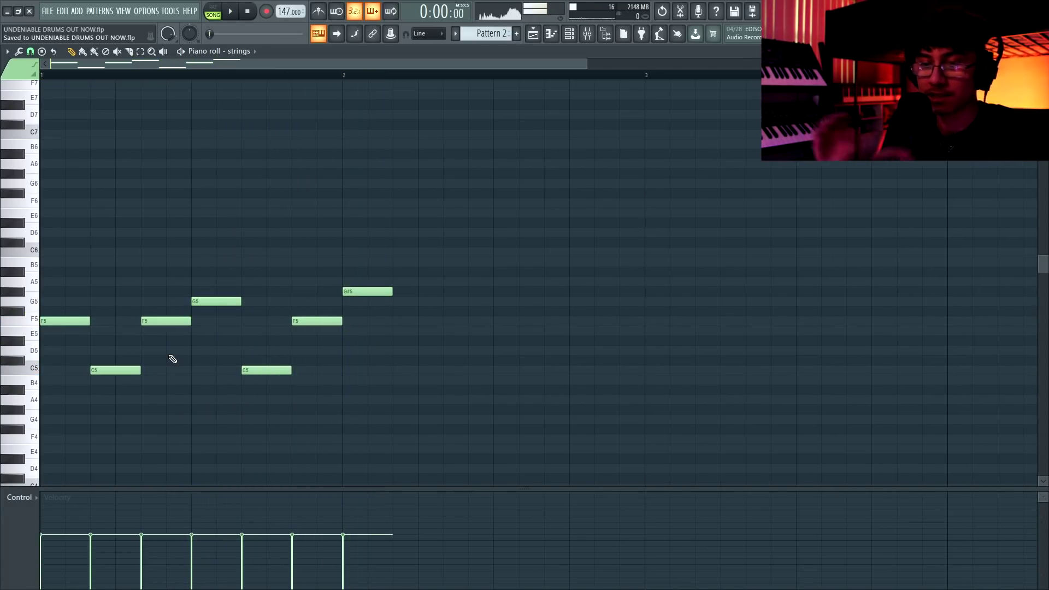
pyautogui.moveTo(314, 317); pyautogui.dragTo(253, 387)
pyautogui.press('space')
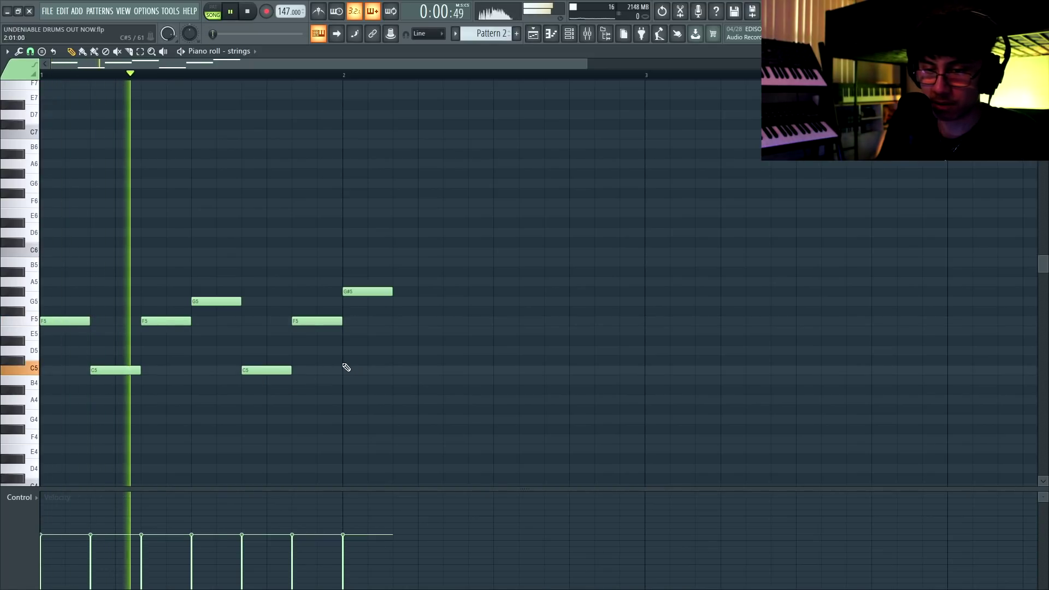
pyautogui.press('space')
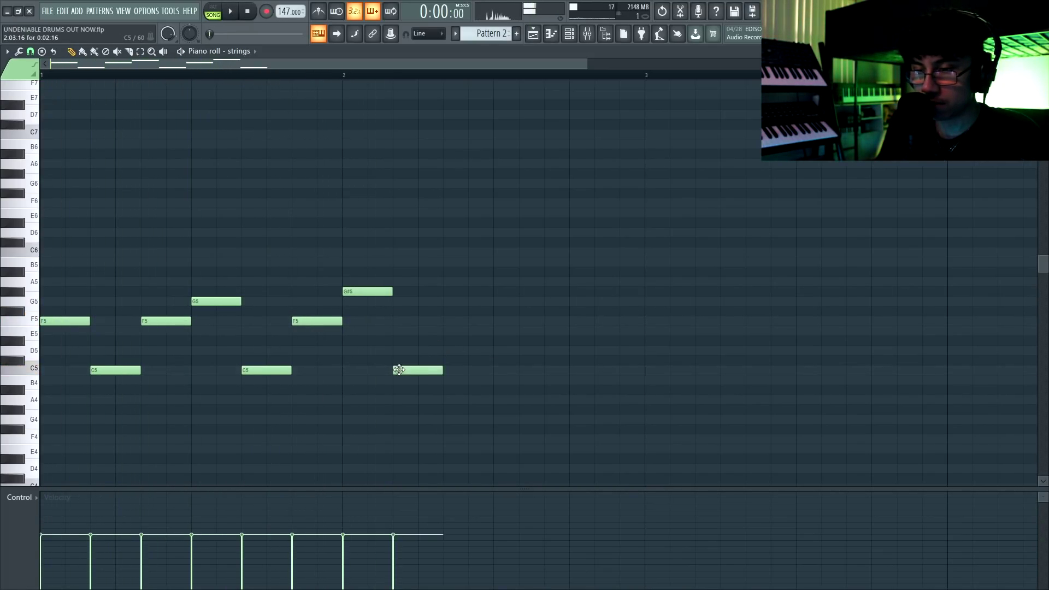
pyautogui.press('space')
pyautogui.press('space')
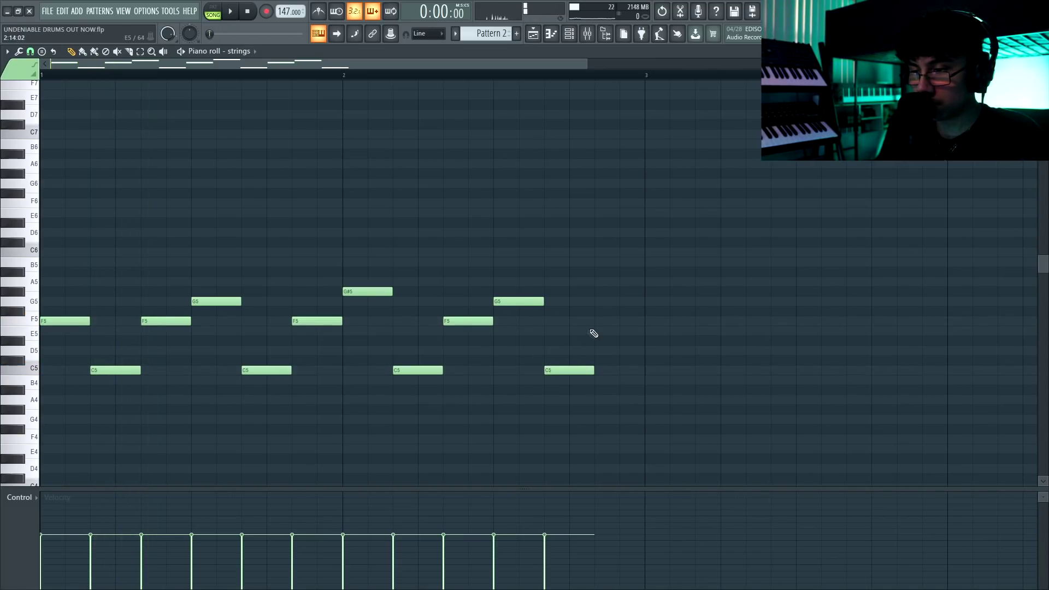
# Complete bar 2 with a final F5, duplicate the two-bar strings phrase into bars 3 and 4, and play it back
pyautogui.hotkey('ctrl', 'a')
pyautogui.hotkey('ctrl', 'b')
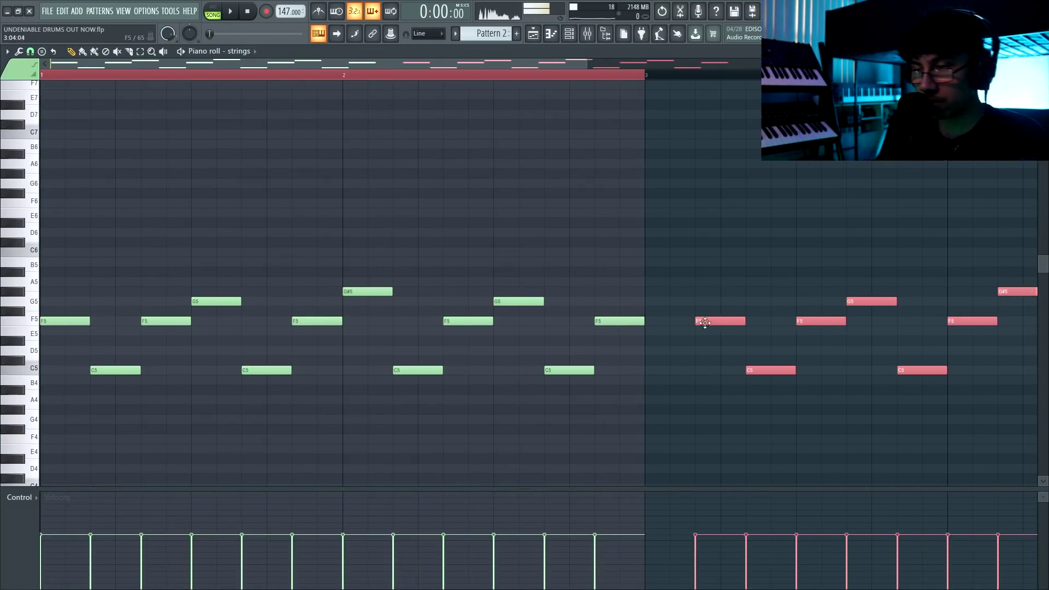
pyautogui.hotkey('ctrl', 'd')
pyautogui.press('space')
pyautogui.scroll(-4, 558, 296)
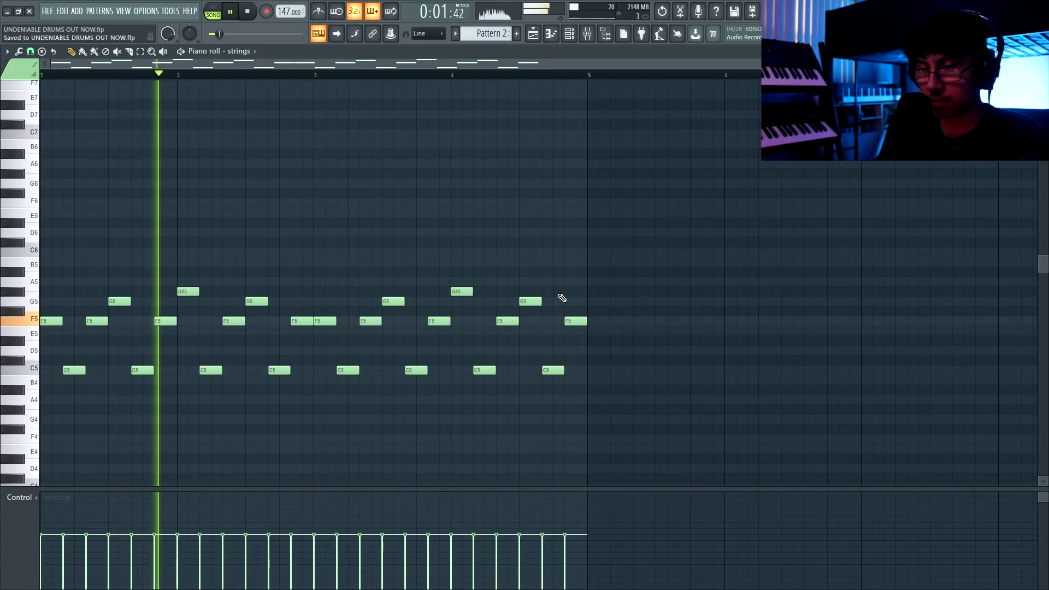
# Raise all strings notes by one octave while listening to the four-bar pattern
pyautogui.hotkey('ctrl', 'Up')
pyautogui.scroll(-2, 505, 249)
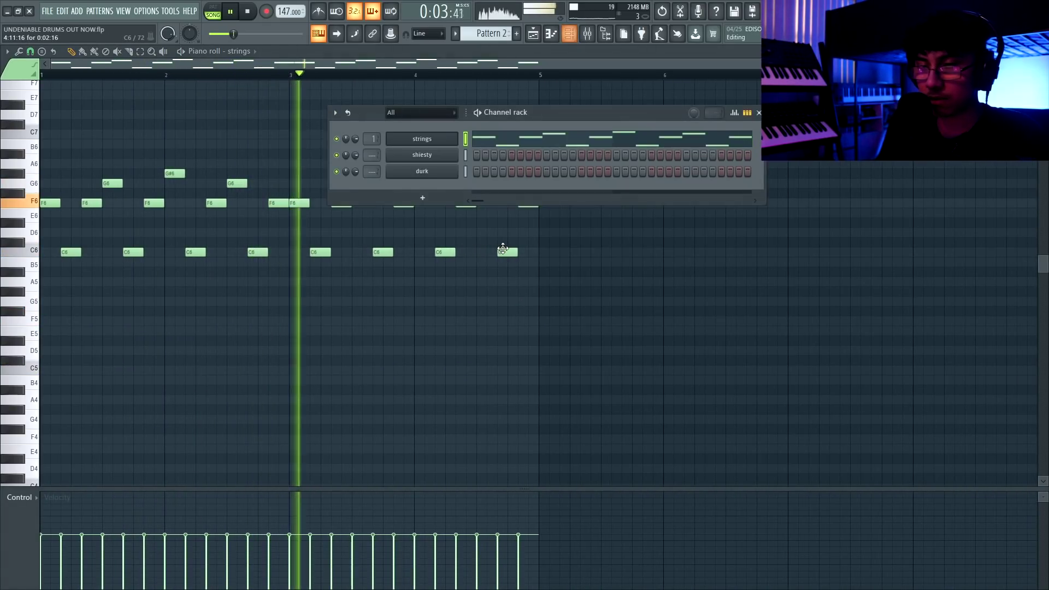
pyautogui.scroll(2, 502, 250)
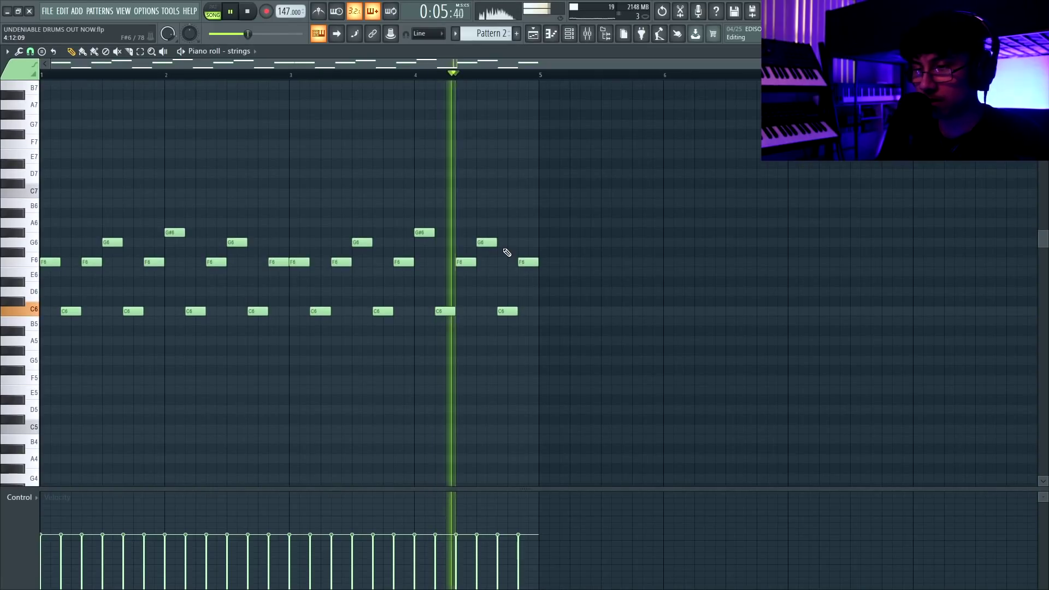
# Stop playback and duplicate the four-bar strings phrase into bars 5 to 8
pyautogui.press('space')
pyautogui.hotkey('ctrl', 'b')
pyautogui.scroll(-2, 454, 189)
pyautogui.hotkey('ctrl', 'd')
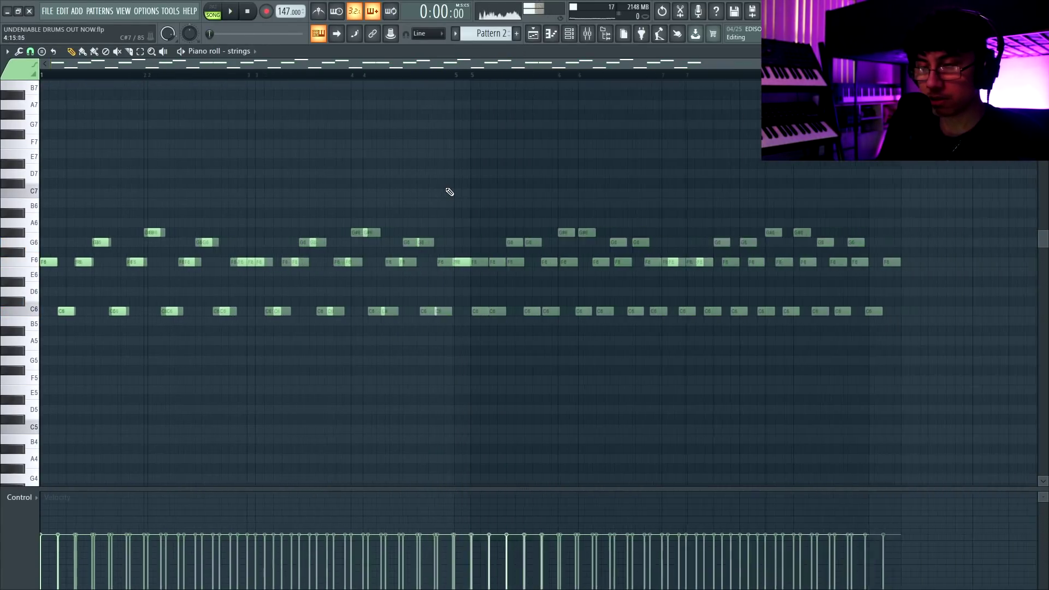
# Mute Track 2 in the playlist and play back the Track 1 clip together with the Pattern 2 strings
pyautogui.press('F5')
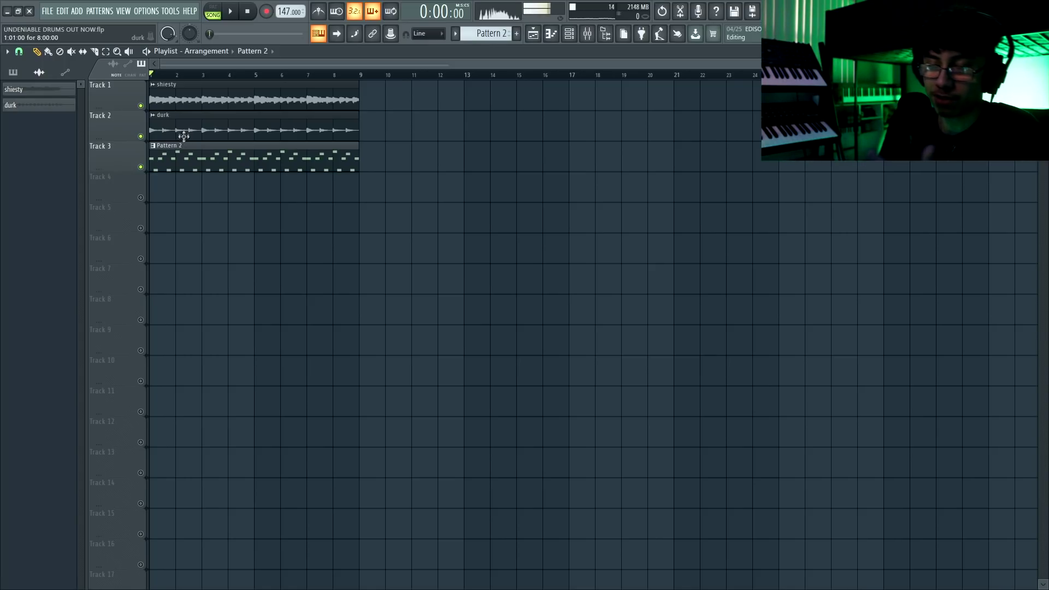
pyautogui.click(141, 136)
pyautogui.press('space')
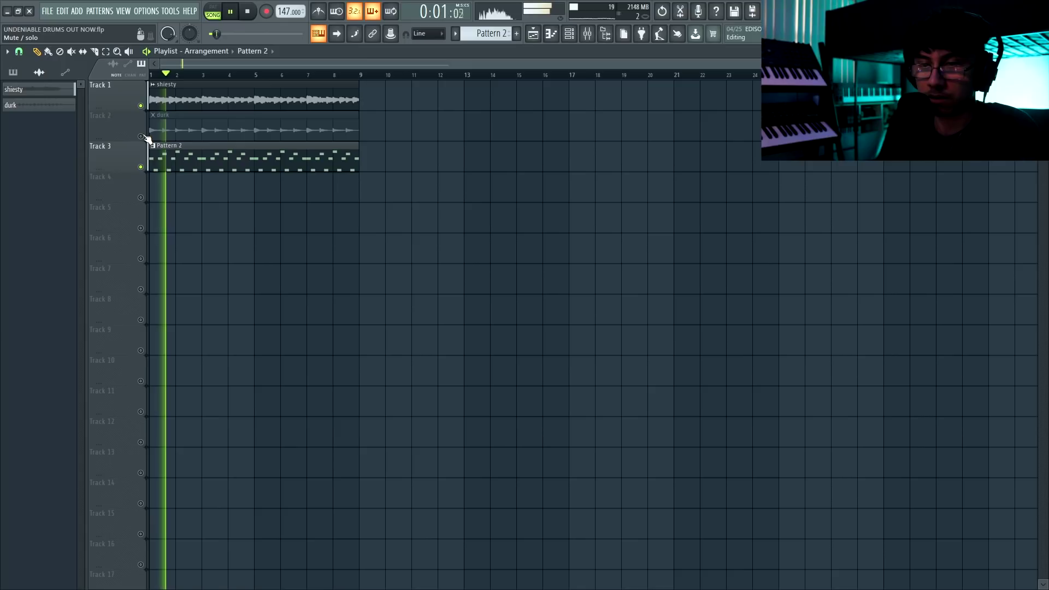
pyautogui.press('space')
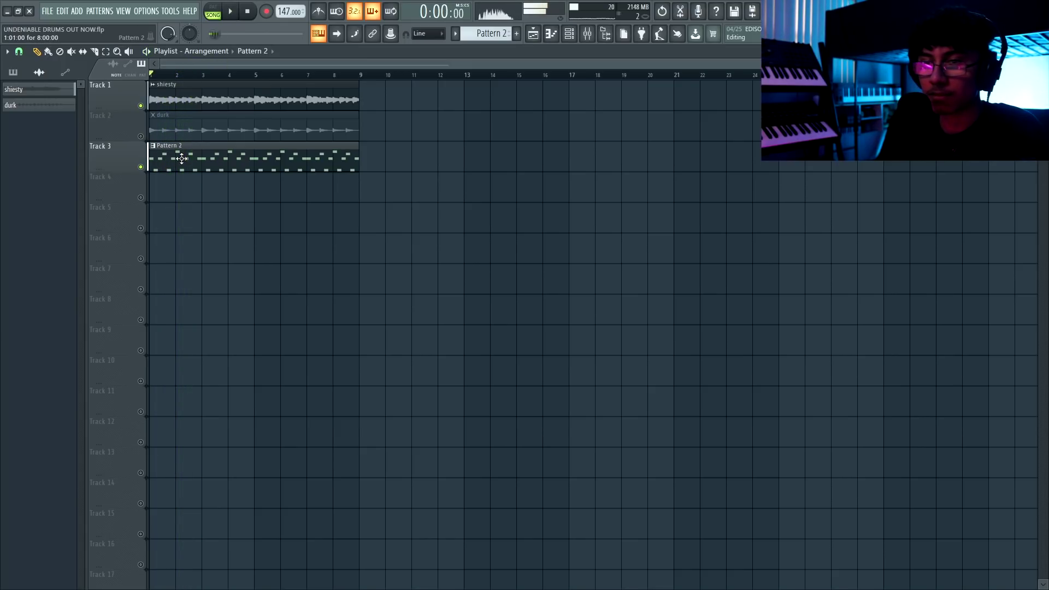
# Raise all of Pattern 2's strings notes by one octave, play them back and return to the playlist
pyautogui.doubleClick(182, 159)
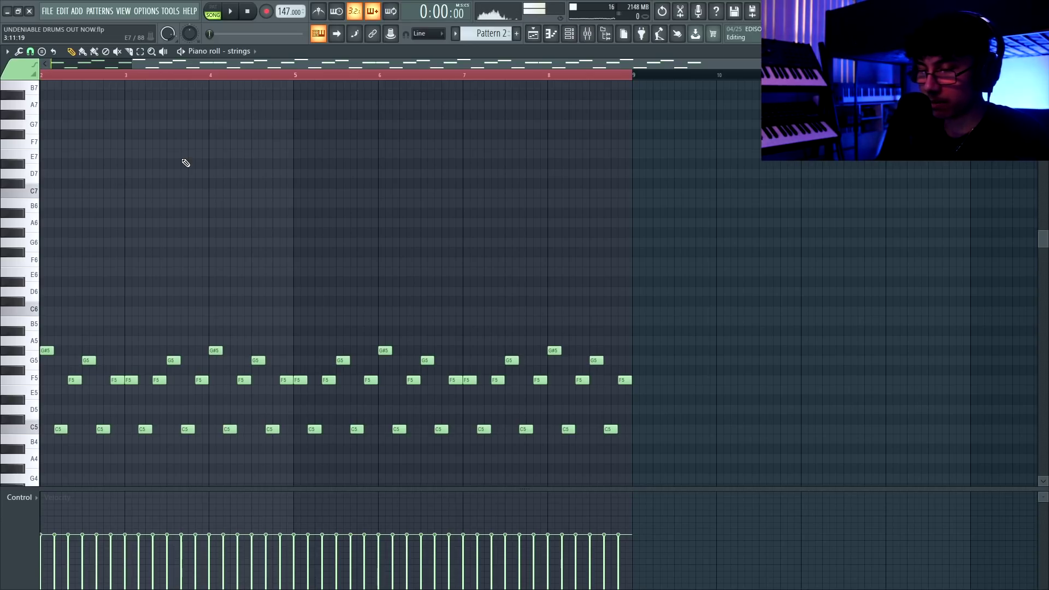
pyautogui.hotkey('ctrl', 'Up')
pyautogui.press('space')
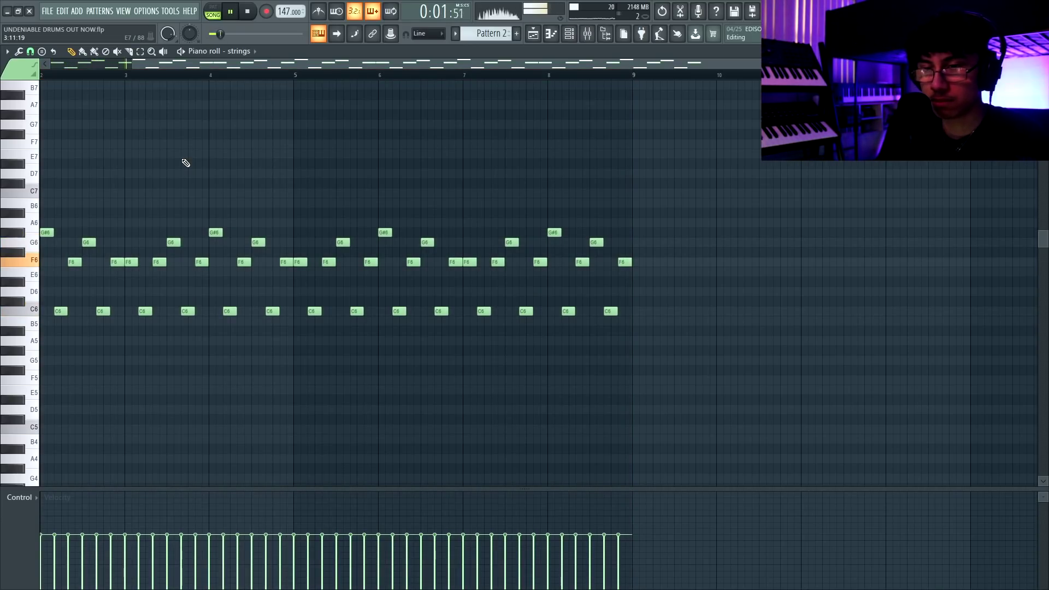
pyautogui.press('space')
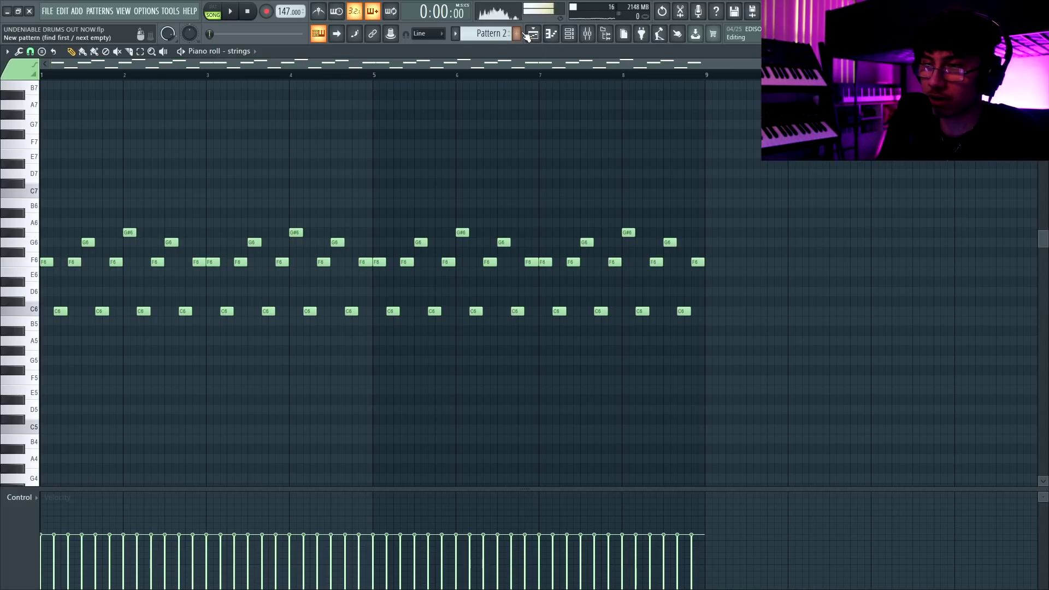
pyautogui.click(533, 34)
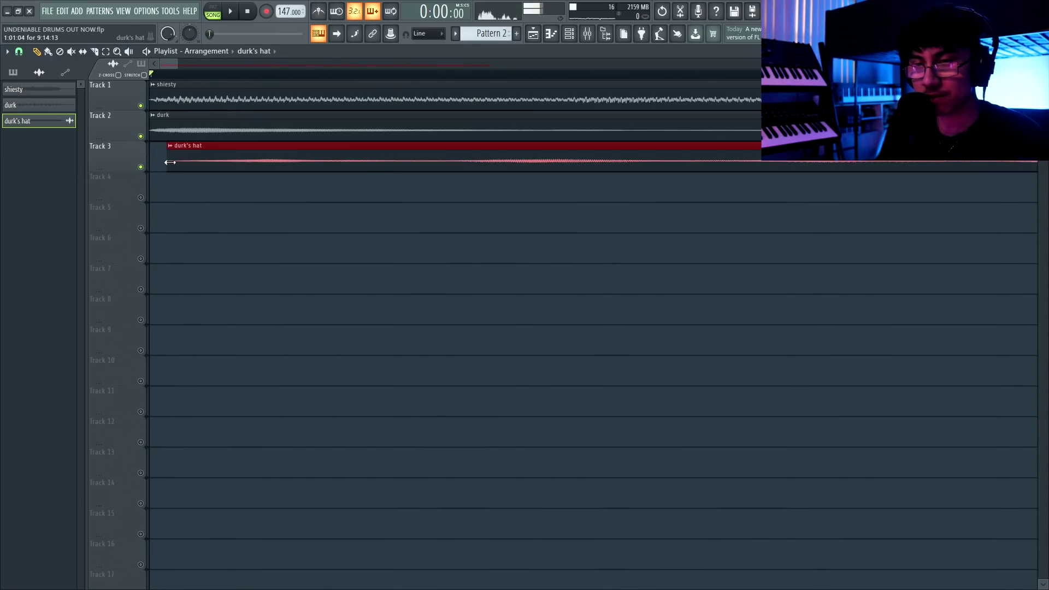
# Play back the arrangement and trim the durk's hat clip on Track 3 to eight bars, matching the two clips above
pyautogui.press('space')
pyautogui.scroll(-10, 168, 130)
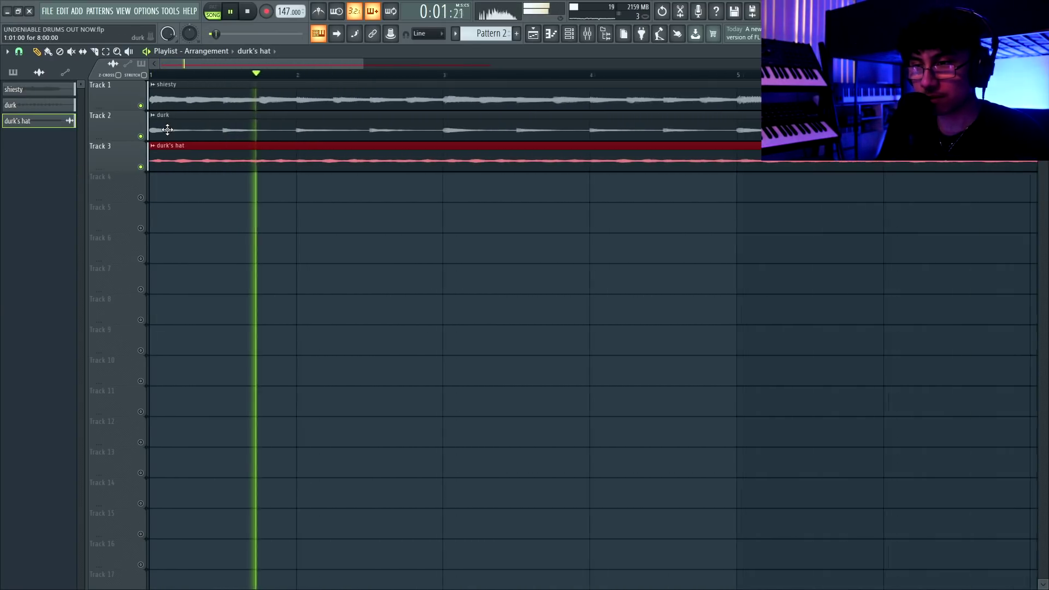
pyautogui.scroll(-3, 168, 130)
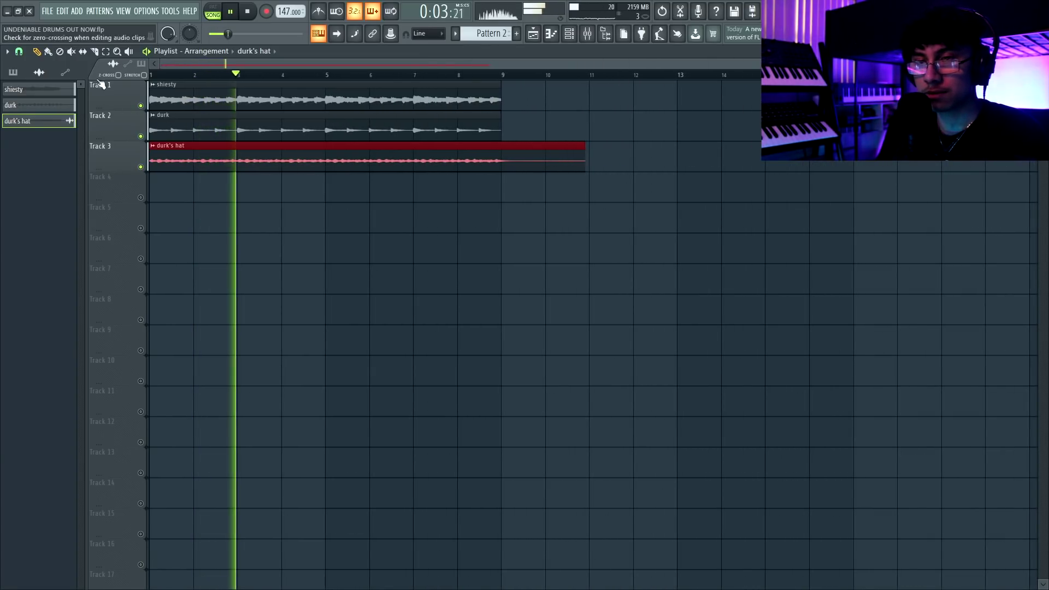
pyautogui.moveTo(493, 164); pyautogui.dragTo(494, 183)
pyautogui.click(37, 52)
pyautogui.press('space')
# Check the sample settings of the durk and durk's hat clips and listen to all three clips together
pyautogui.click(165, 85)
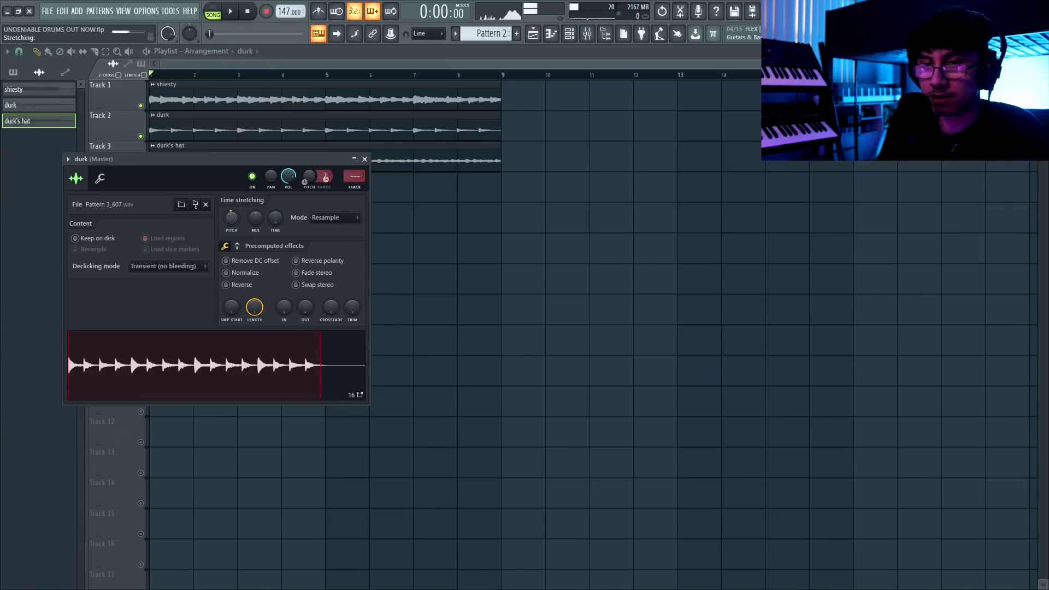
pyautogui.doubleClick(421, 169)
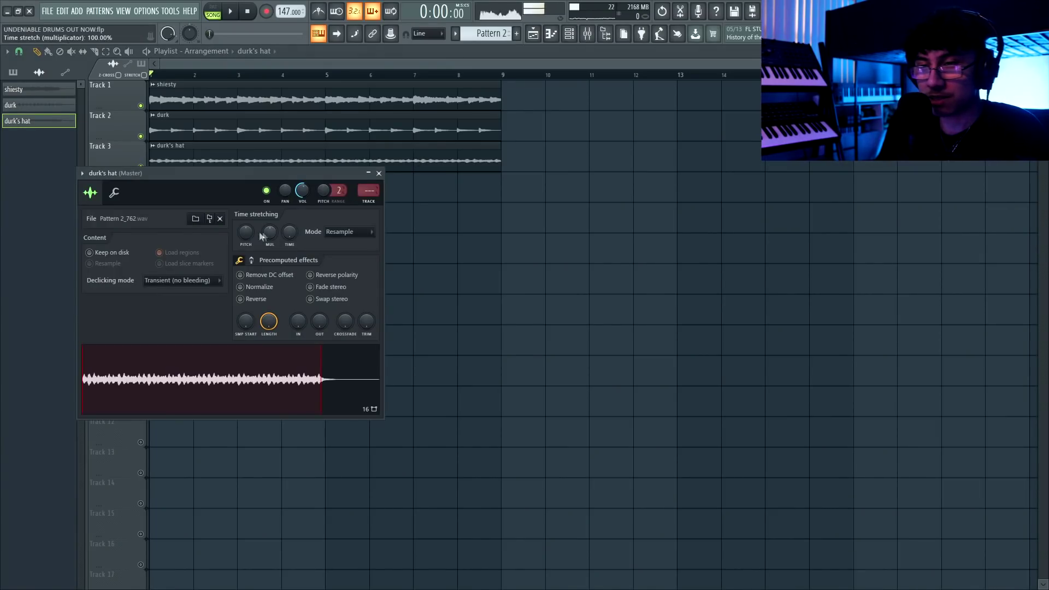
pyautogui.click(379, 173)
pyautogui.press('space')
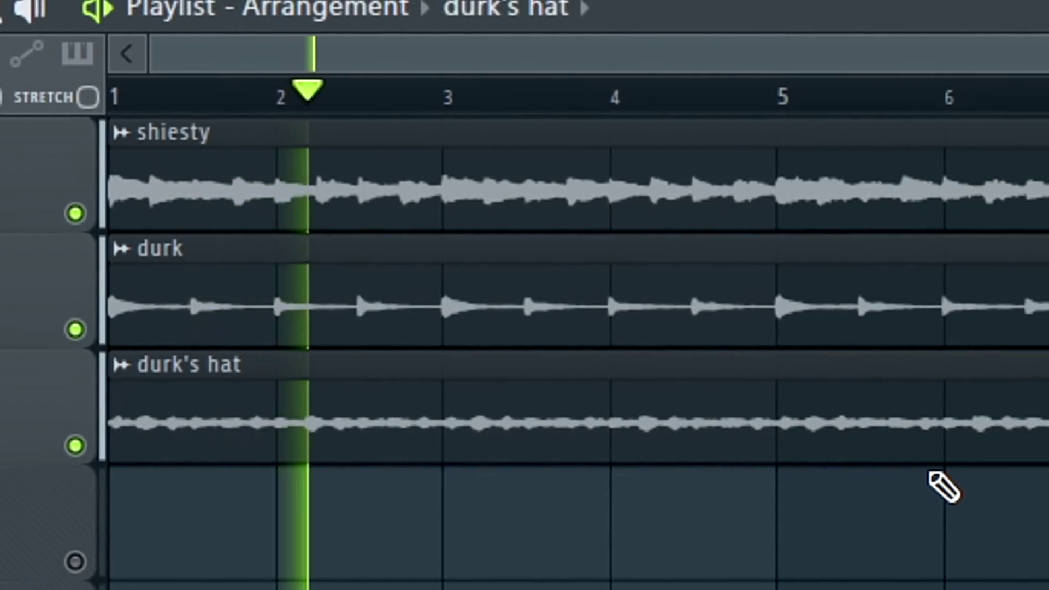
pyautogui.press('space')
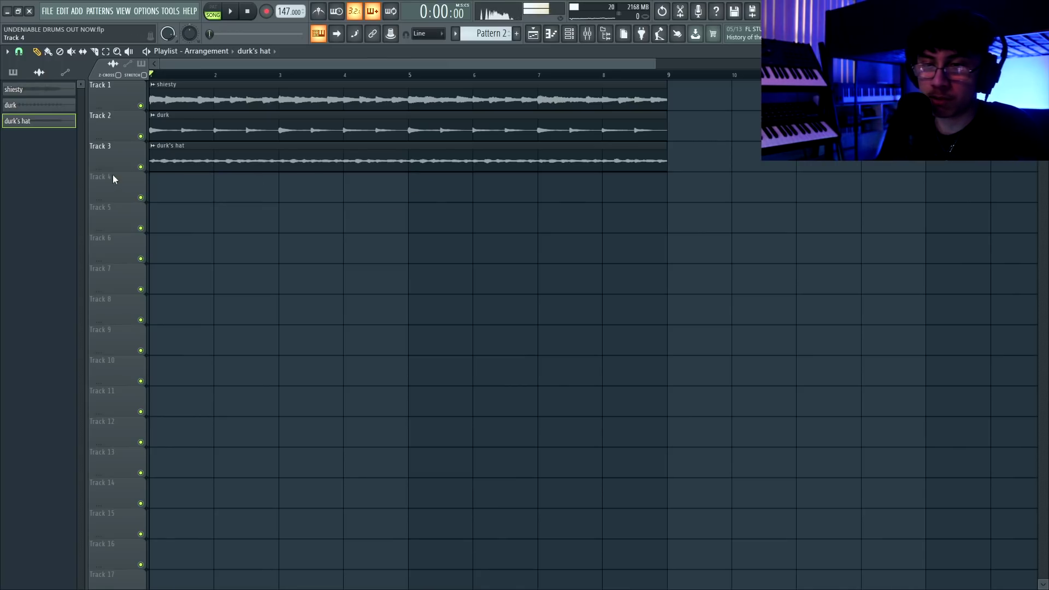
# Mute Tracks 2 and 3 in the playlist so only the shiesty clip on Track 1 plays
pyautogui.click(141, 168)
pyautogui.click(140, 137)
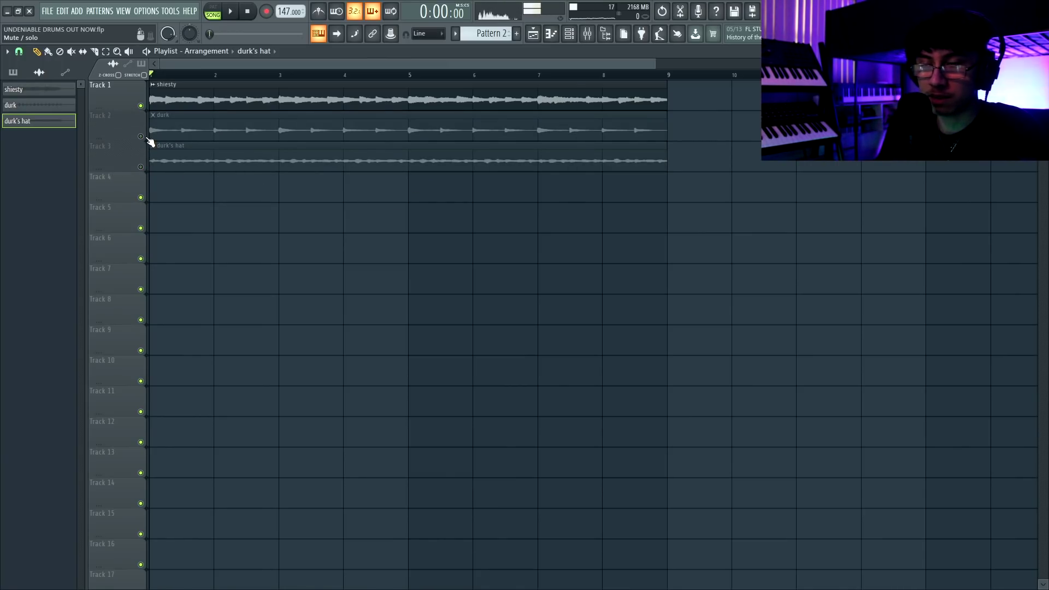
pyautogui.scroll(-2, 284, 187)
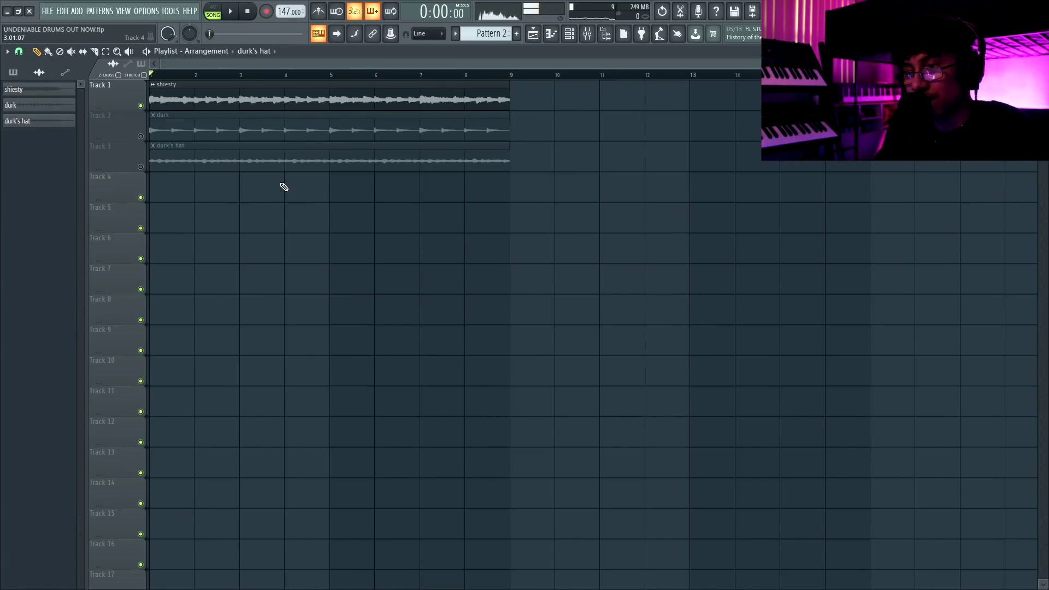
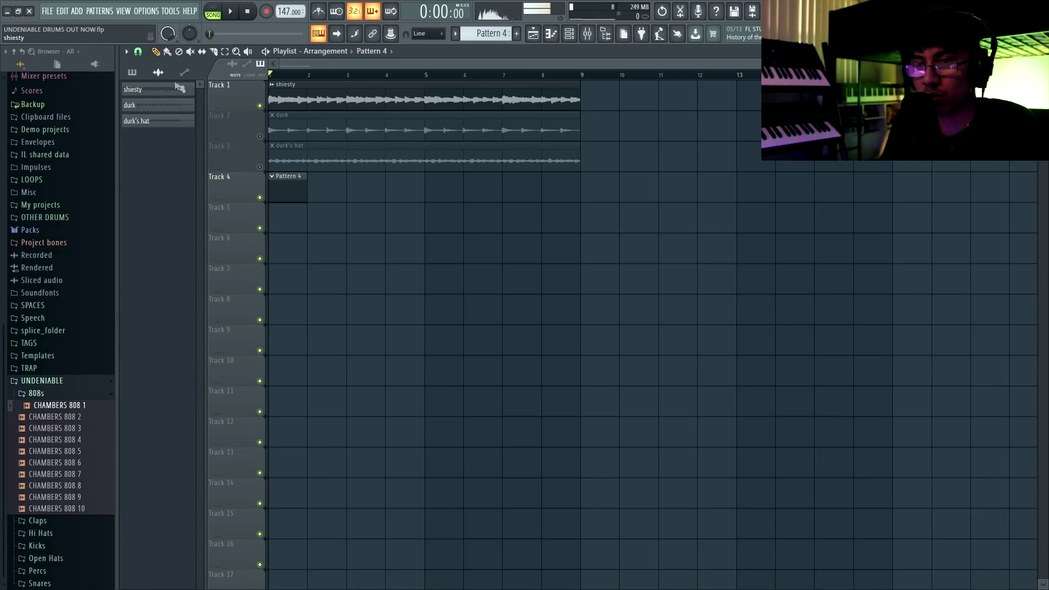
# Transpose all of Pattern 1's piano notes down one semitone
pyautogui.doubleClick(157, 99)
pyautogui.scroll(-8, 238, 290)
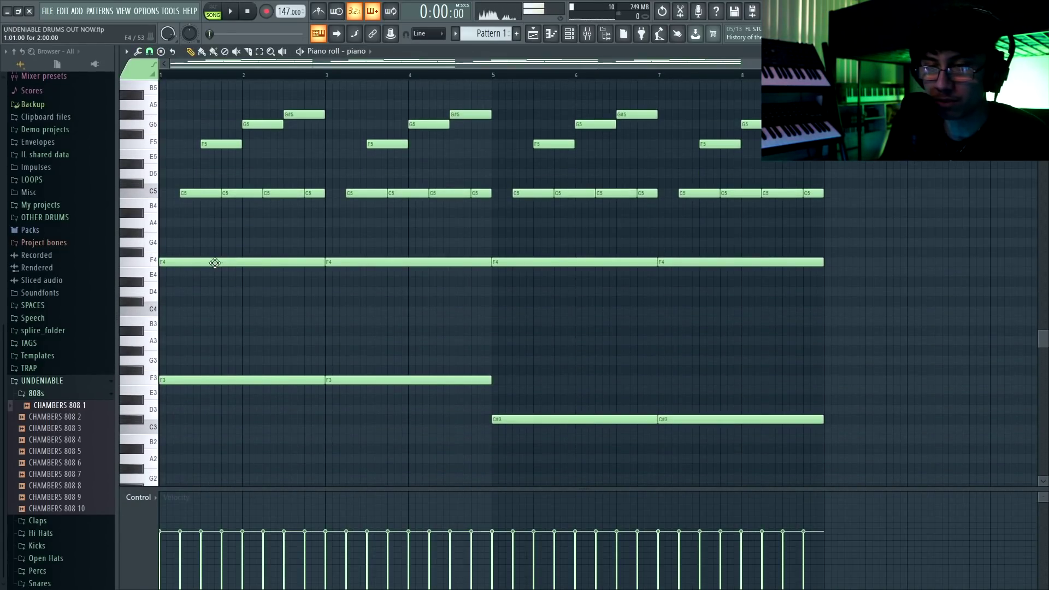
pyautogui.hotkey('shift', 'Down')
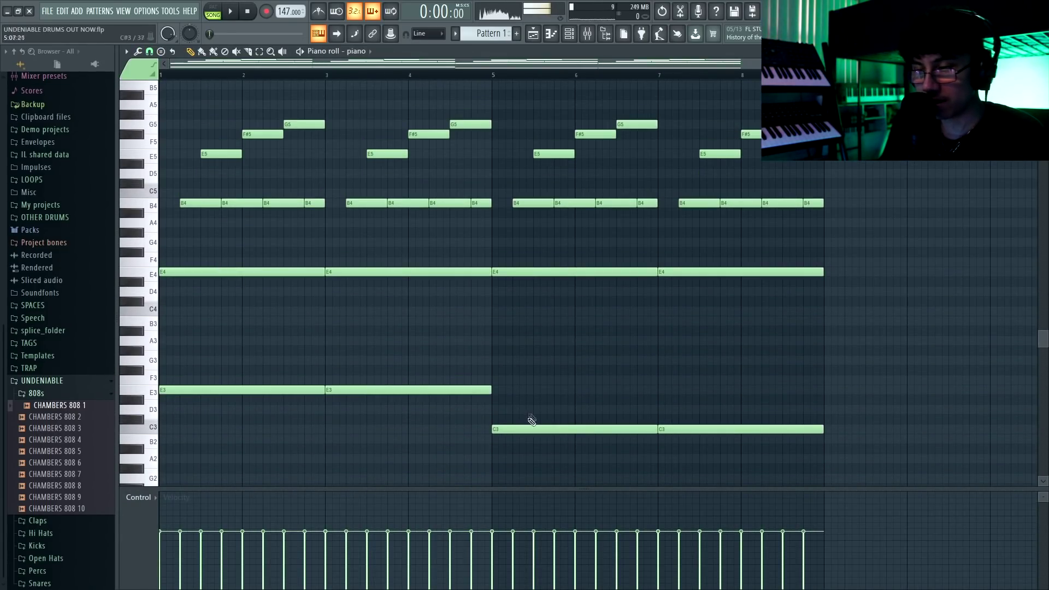
# Continue the CHAMBERS 808 1 bass line in Pattern 4 by adding more E5 notes during playback
pyautogui.press('F5')
pyautogui.press('F7')
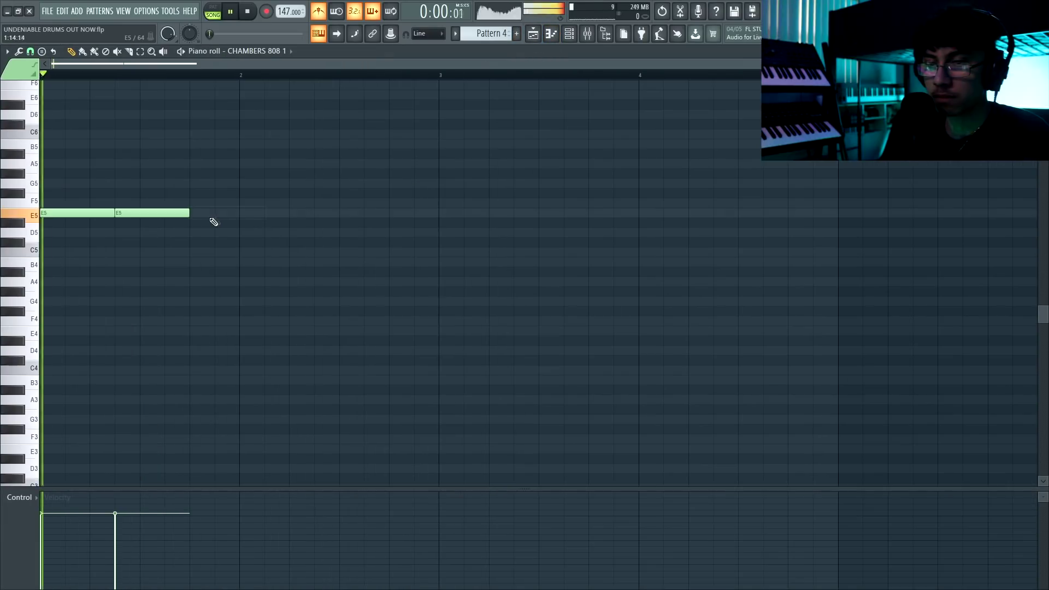
pyautogui.press('space')
pyautogui.click(215, 213)
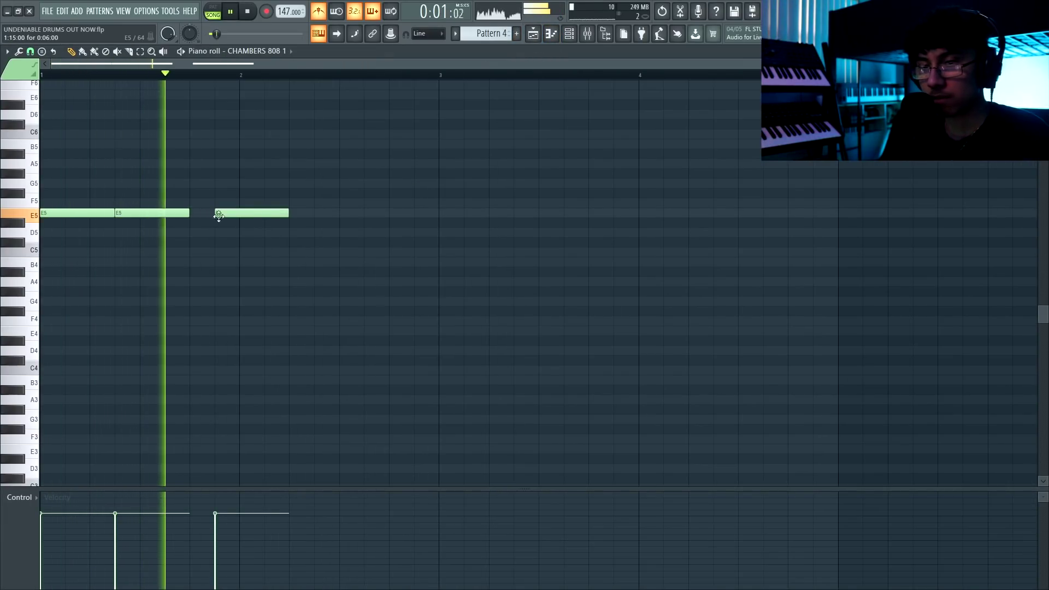
pyautogui.click(330, 214)
pyautogui.click(377, 213)
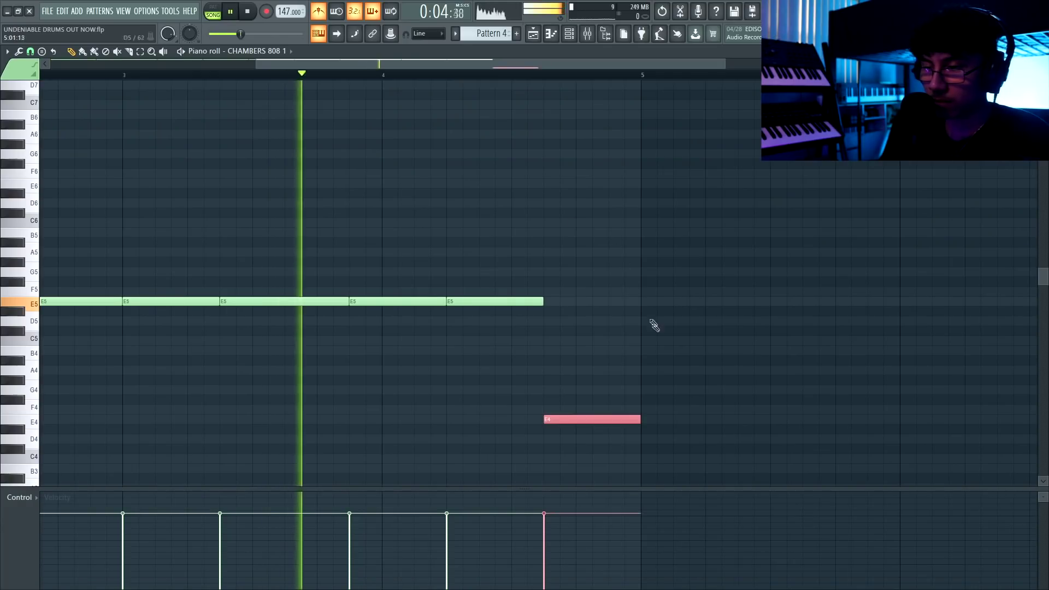
# End Pattern 4's four-bar 808 line with two short notes on D5 and play it back
pyautogui.hotkey('ctrl', 'Up')
pyautogui.press('Down')
pyautogui.press('Down')
pyautogui.press('space')
pyautogui.hotkey('ctrl', 'd')
pyautogui.press('space')
pyautogui.keyDown('shift'); pyautogui.click(583, 319); pyautogui.keyUp('shift')
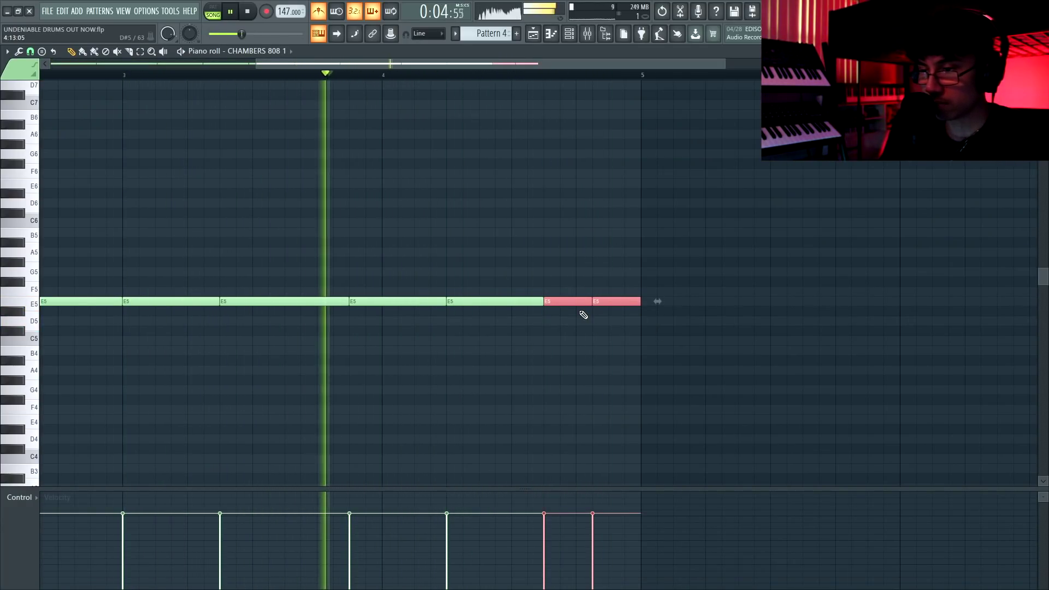
pyautogui.hotkey('ctrl', 'd')
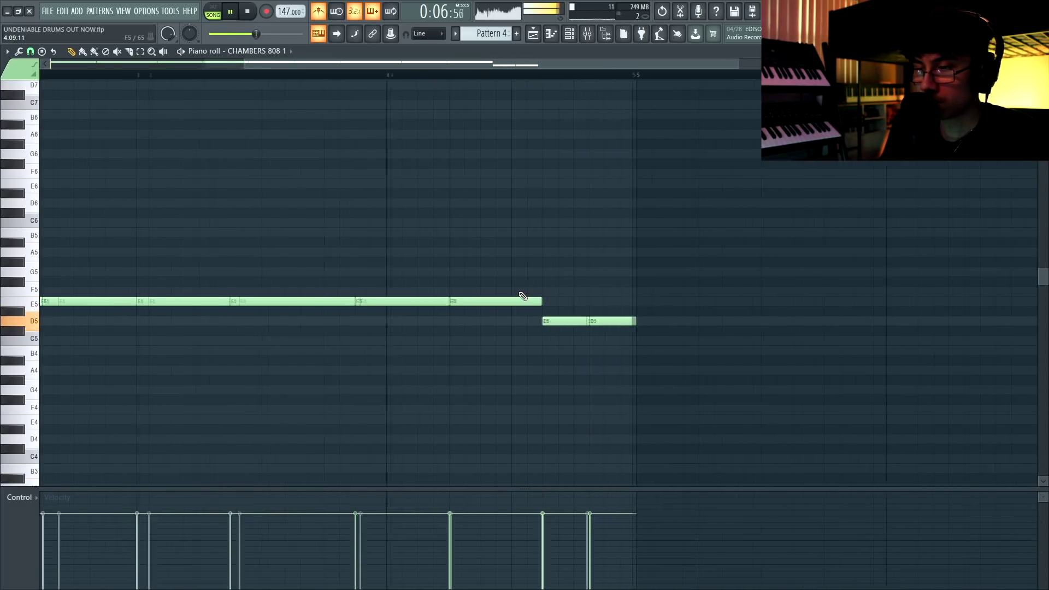
# Lower all of Pattern 5's 808 notes by four semitones so the main notes sit on C5, and listen
pyautogui.scroll(-2, 522, 297)
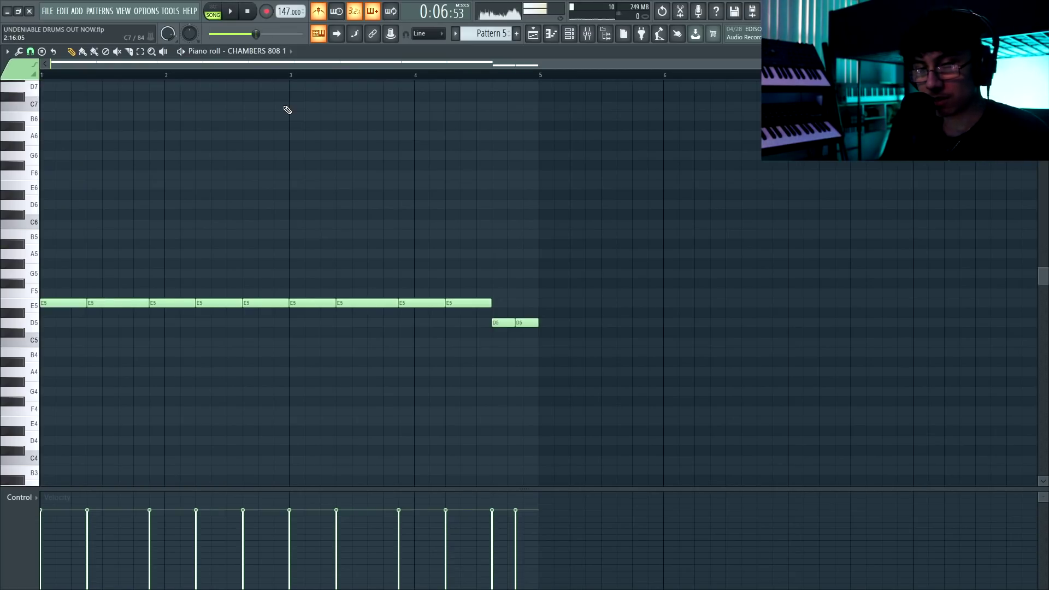
pyautogui.hotkey('shift', 'Down')
pyautogui.hotkey('shift', 'Down')
pyautogui.hotkey('shift', 'Down')
pyautogui.hotkey('shift', 'Down')
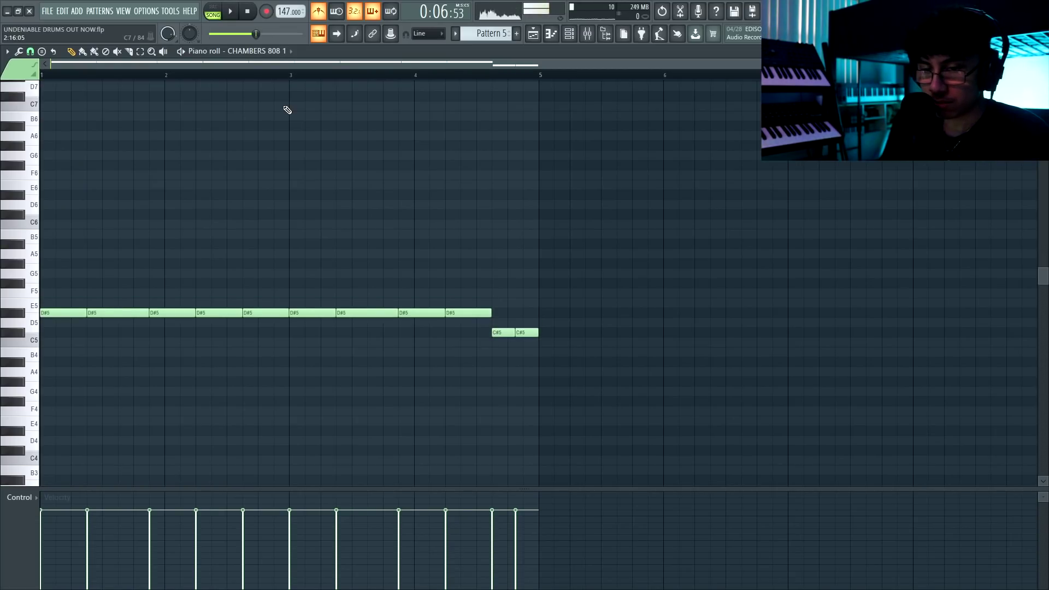
pyautogui.press('space')
pyautogui.press('space')
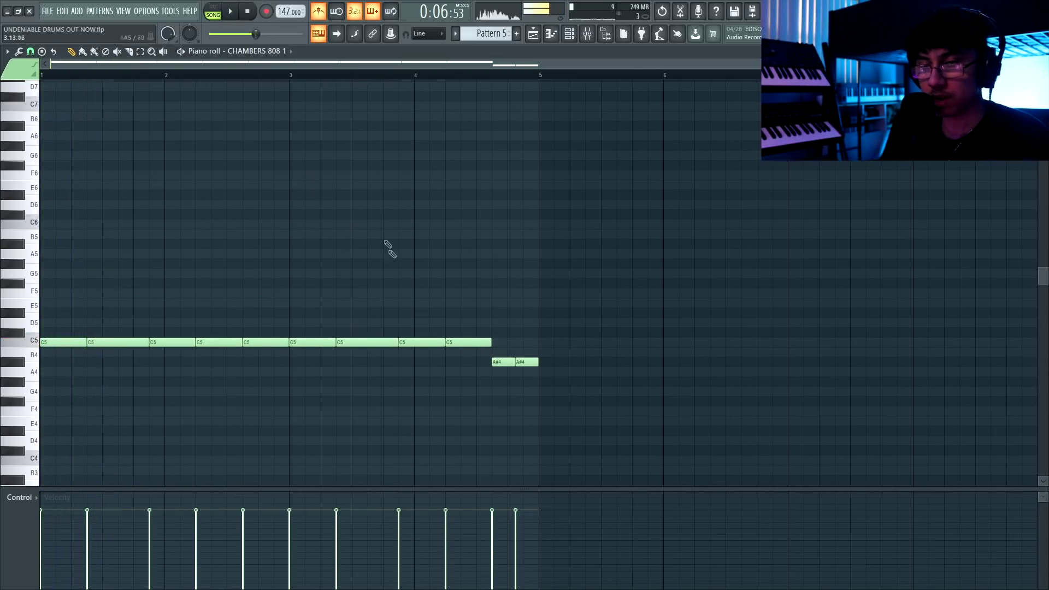
# Delete the two short A#4 notes at the end of Pattern 5 during playback
pyautogui.press('space')
pyautogui.moveTo(538, 350); pyautogui.dragTo(494, 379)
pyautogui.press('Delete')
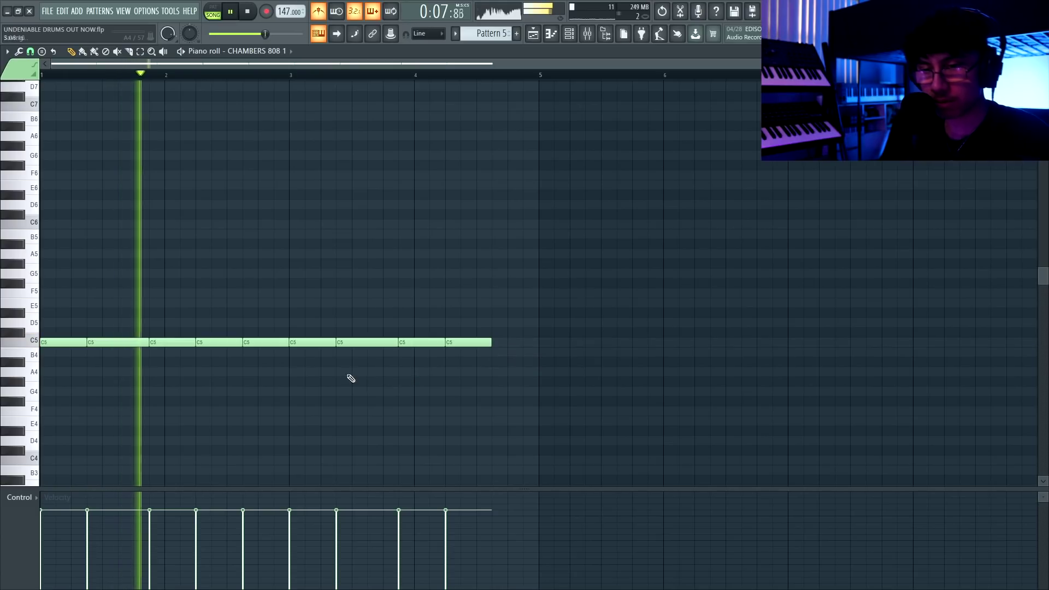
# Lower the high C6 note at the end of Pattern 5 to B5 and shorten it while listening
pyautogui.press('F6')
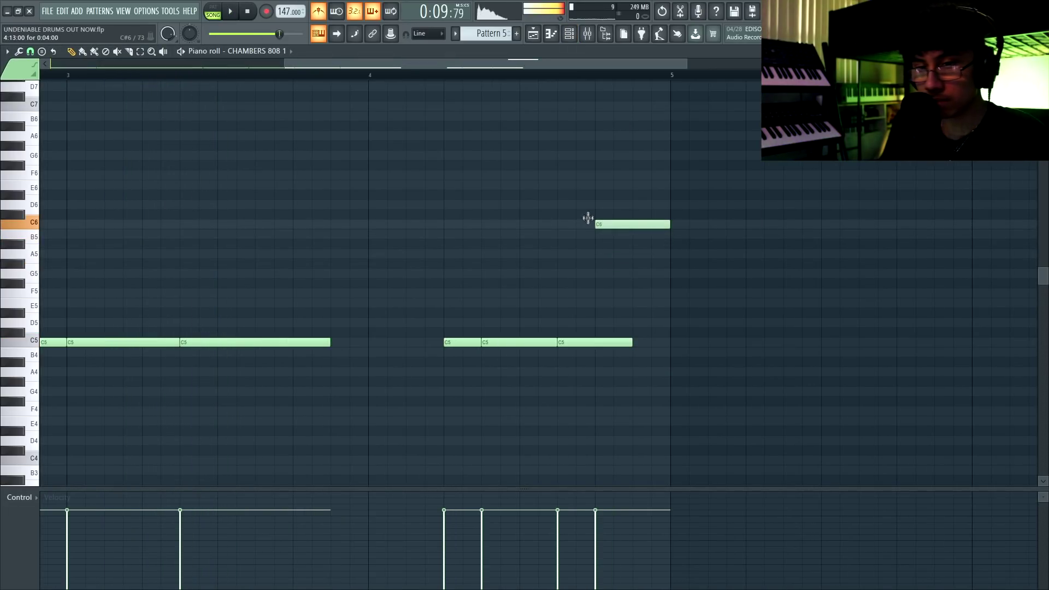
pyautogui.press('space')
pyautogui.moveTo(588, 215); pyautogui.dragTo(588, 232)
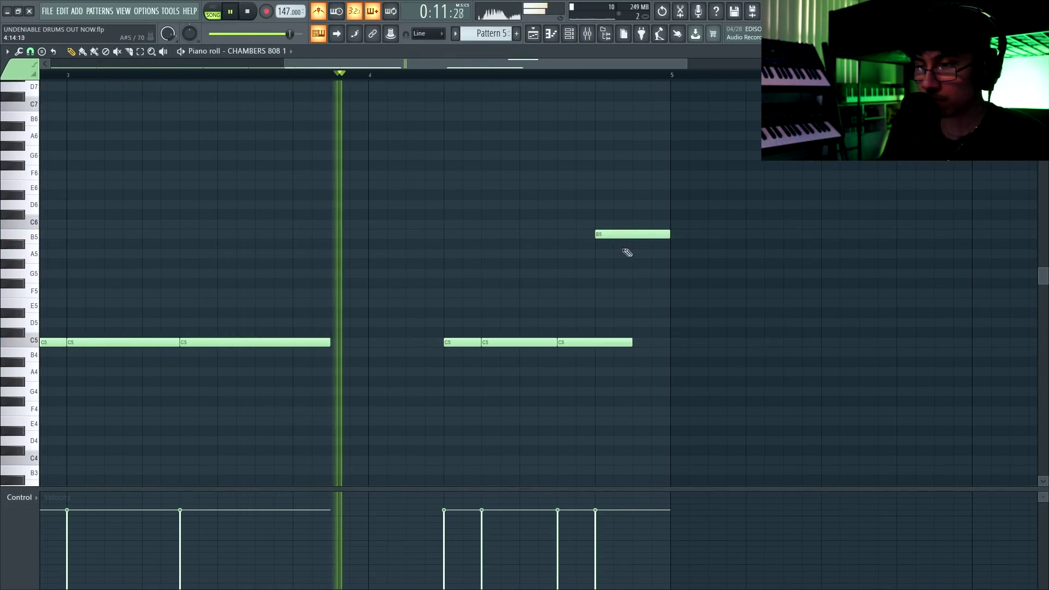
pyautogui.moveTo(671, 234); pyautogui.dragTo(632, 235)
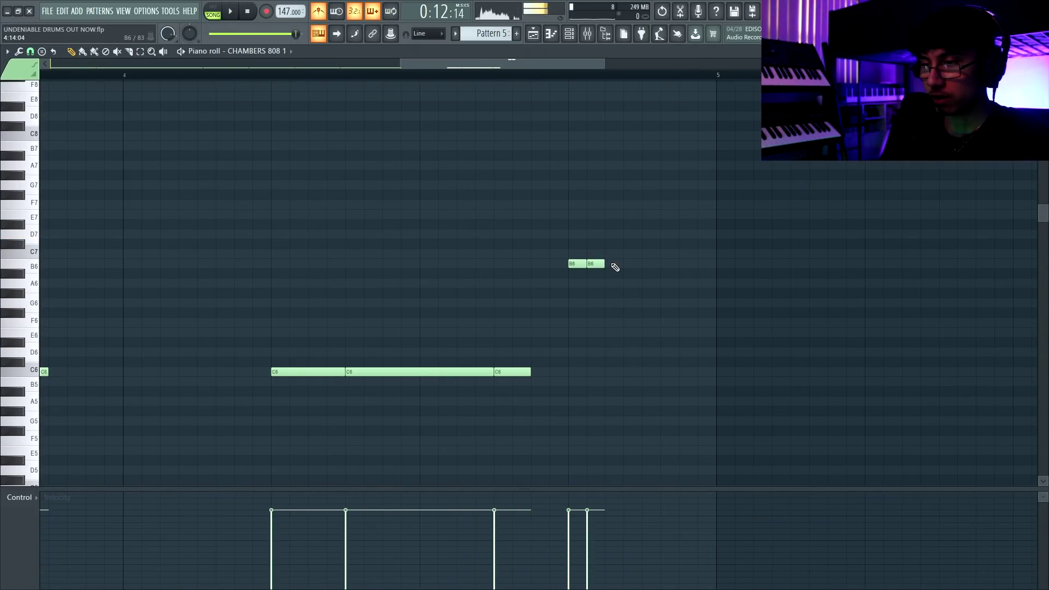
# Complete the run of short high B notes up to the end of bar 4 in Pattern 5 and play it back
pyautogui.click(613, 265)
pyautogui.press('space')
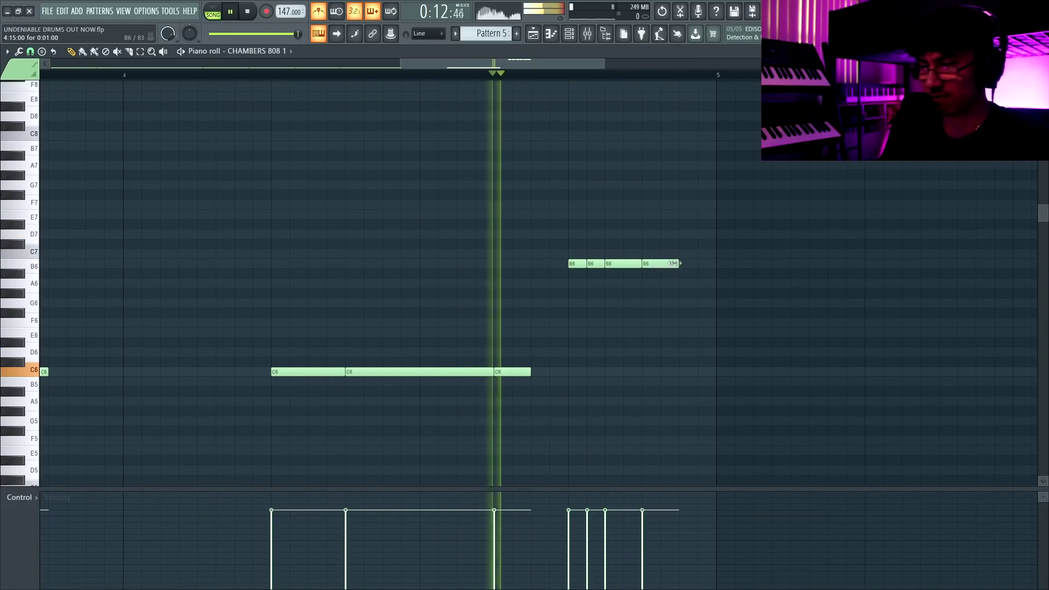
pyautogui.moveTo(676, 264); pyautogui.dragTo(706, 262)
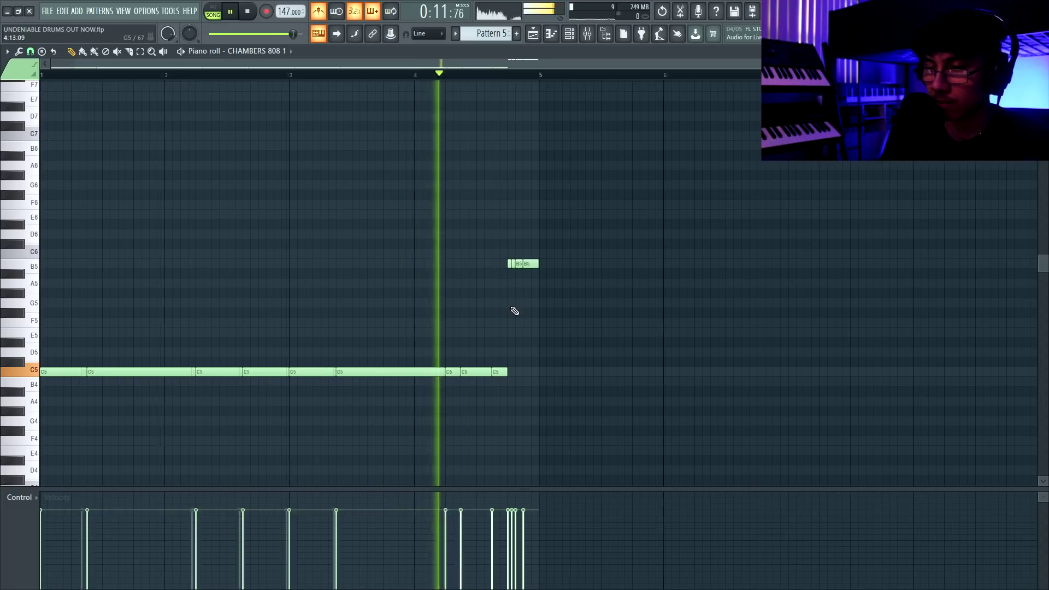
pyautogui.moveTo(470, 343)
pyautogui.mouseDown()
pyautogui.moveTo(469, 365)
pyautogui.moveTo(458, 353)
pyautogui.mouseUp()
pyautogui.press('space')
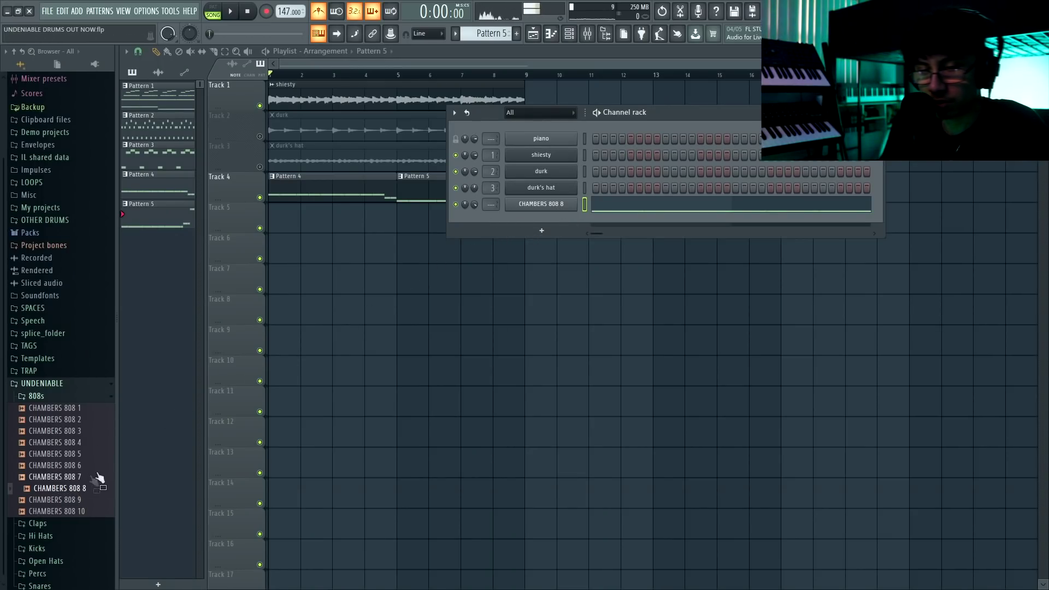
# Play back the arrangement with the CHAMBERS 808 8 sample and save the project
pyautogui.press('space')
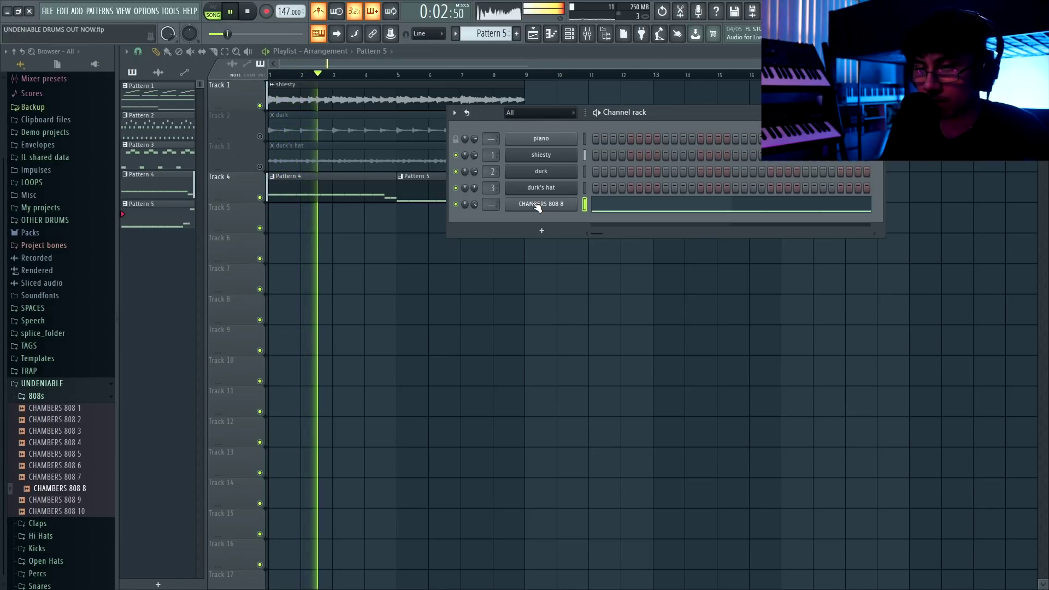
pyautogui.press('space')
pyautogui.hotkey('ctrl', 's')
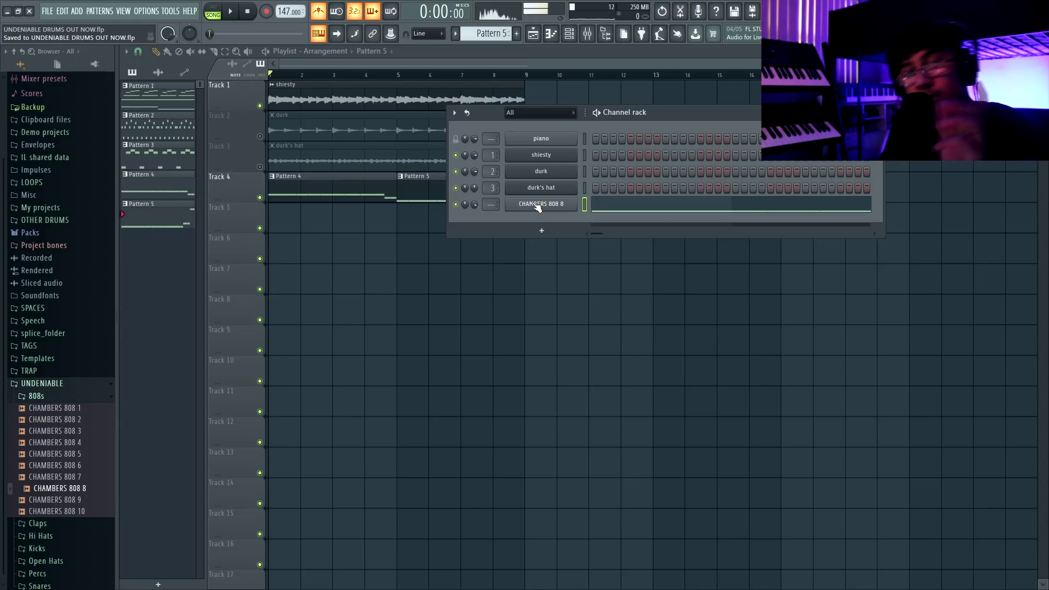
# Enable the volume envelope on CHAMBERS 808 8 with maximum hold and both sustain and release at zero, and return to the playlist
pyautogui.click(539, 205)
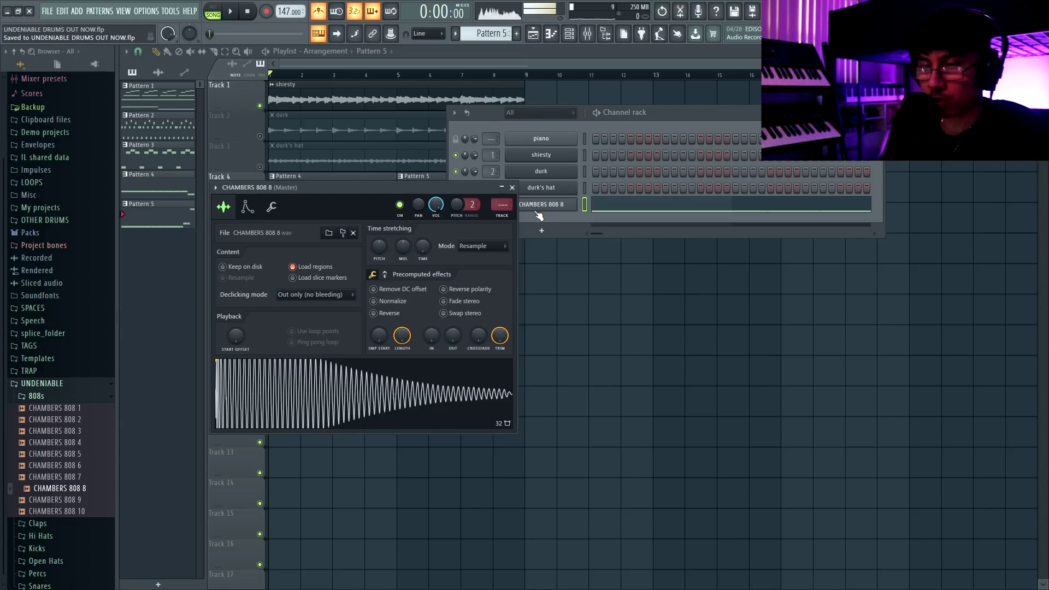
pyautogui.click(246, 208)
pyautogui.moveTo(248, 329); pyautogui.dragTo(268, 323)
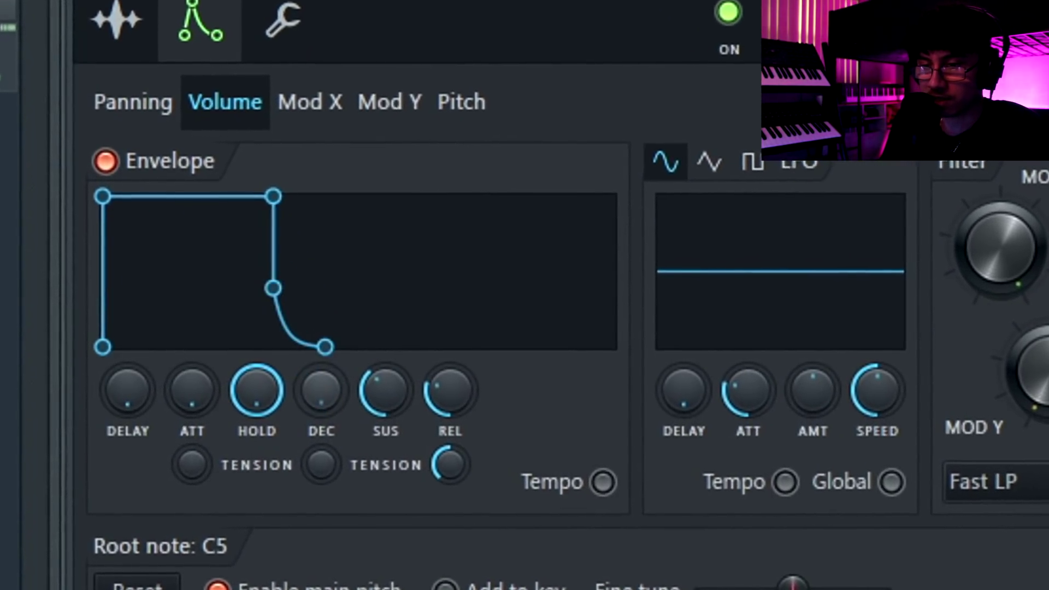
pyautogui.moveTo(389, 391); pyautogui.dragTo(389, 432)
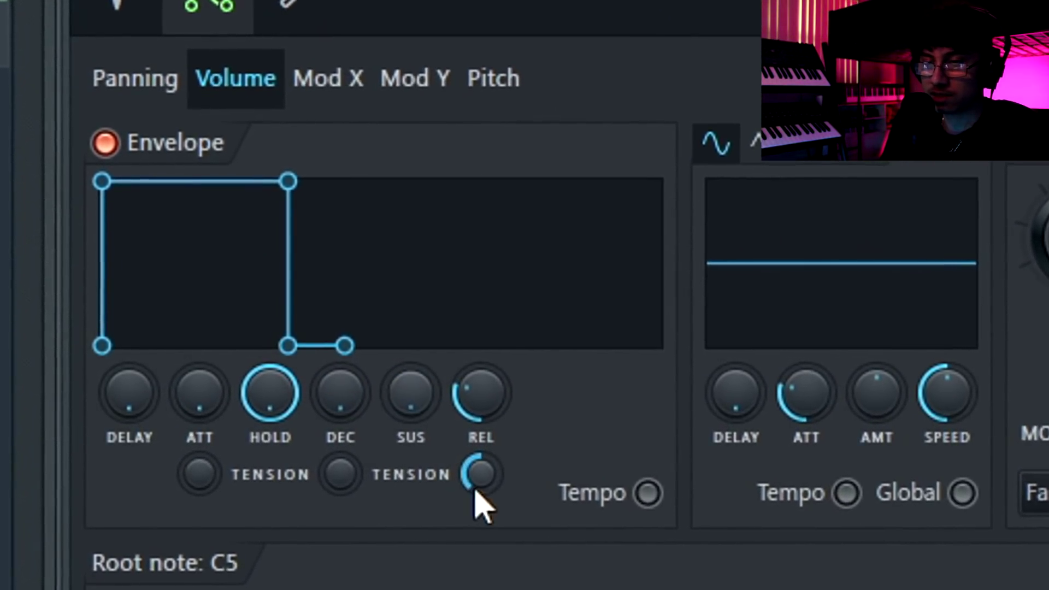
pyautogui.moveTo(450, 390); pyautogui.dragTo(460, 436)
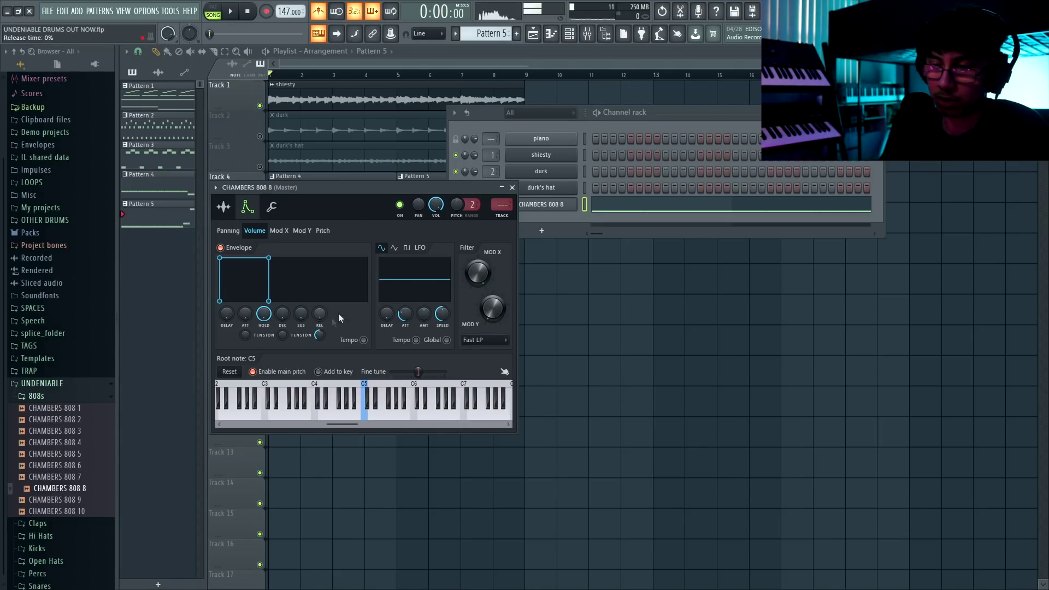
pyautogui.click(512, 188)
pyautogui.press('Escape')
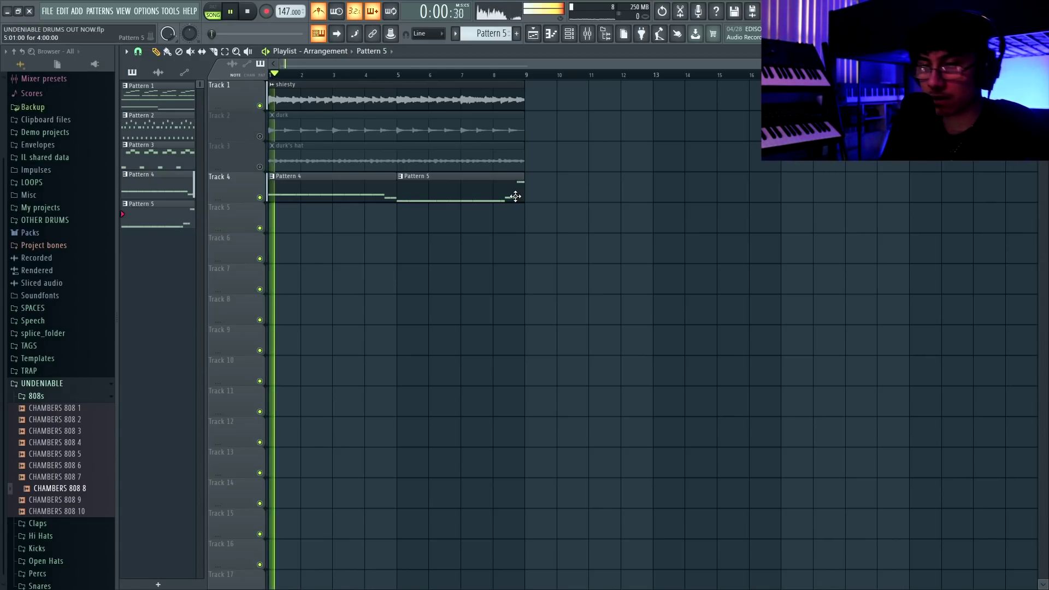
# Preview the UNDENIABLE clap samples and load CHAMBERS Clap 2 for a new pattern on Track 5
pyautogui.click(40, 523)
pyautogui.moveTo(80, 418); pyautogui.dragTo(80, 422)
pyautogui.press('space')
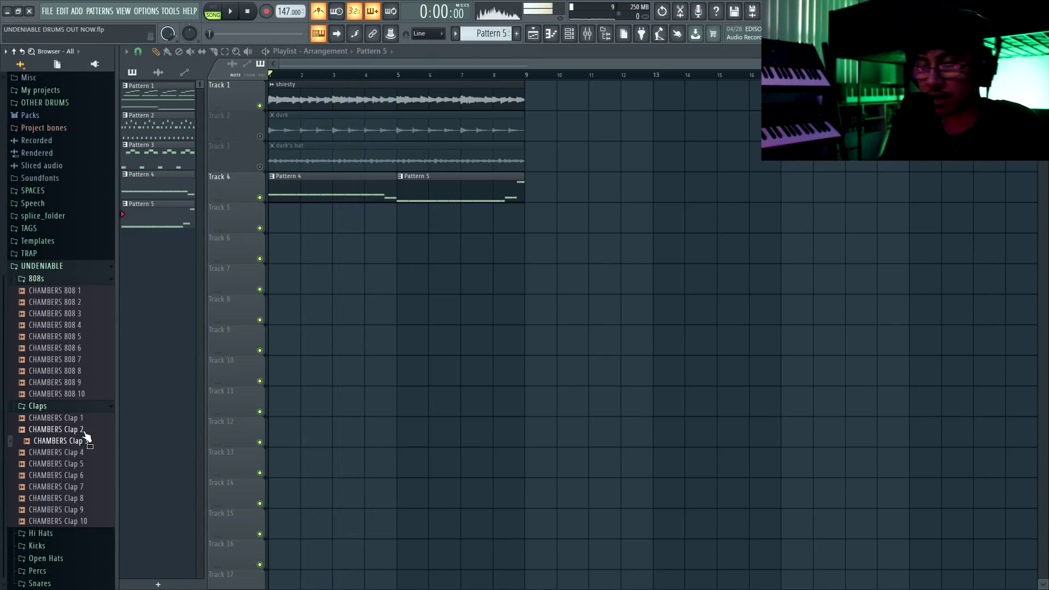
pyautogui.doubleClick(82, 430)
pyautogui.press('Escape')
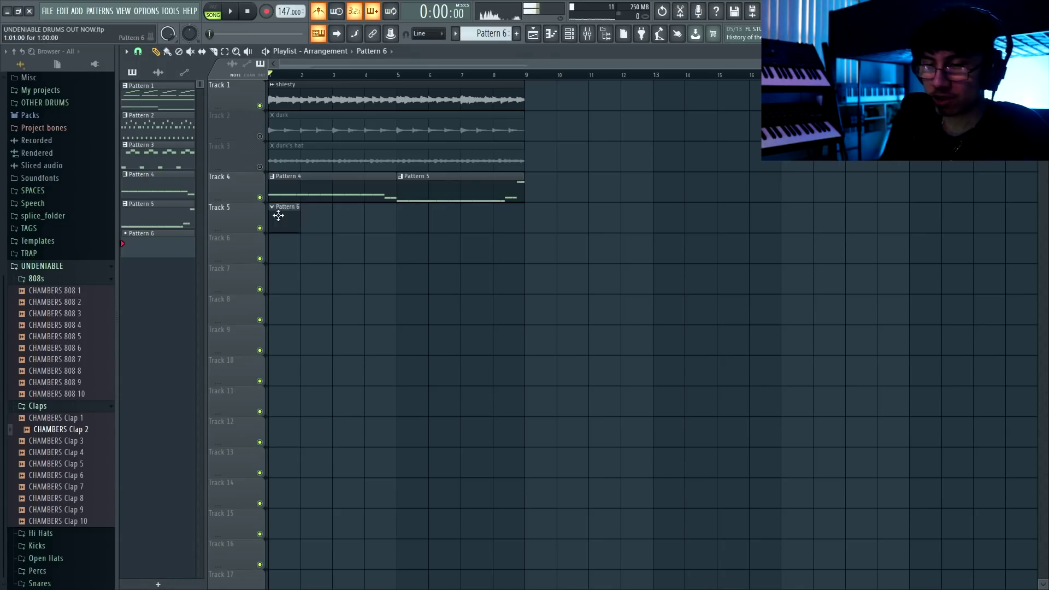
# Try placing CHAMBERS Clap 2 hits on steps 5, 13 and 21 of Pattern 6
pyautogui.click(472, 443)
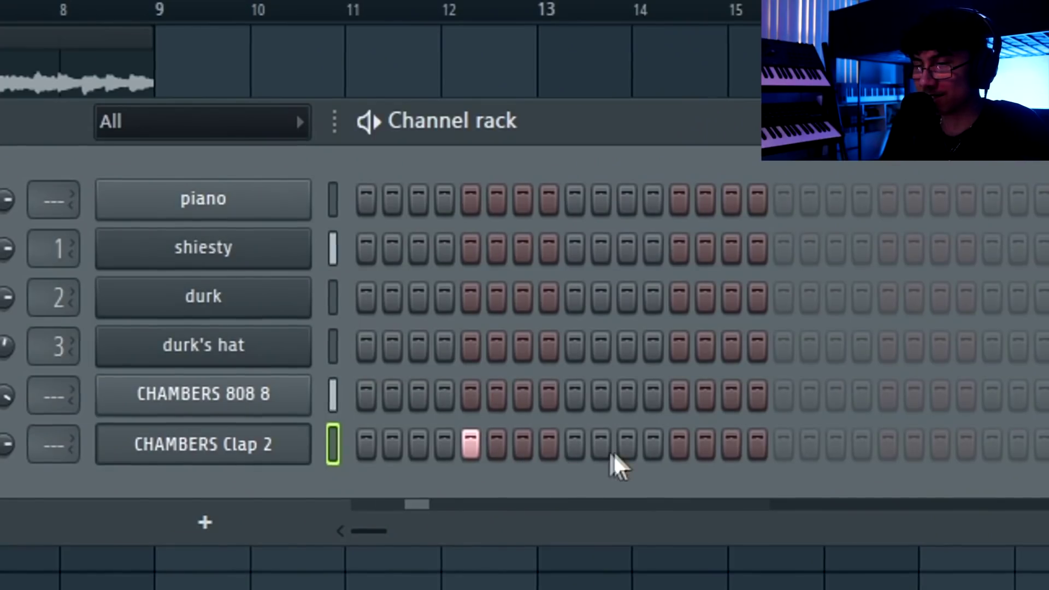
pyautogui.click(679, 443)
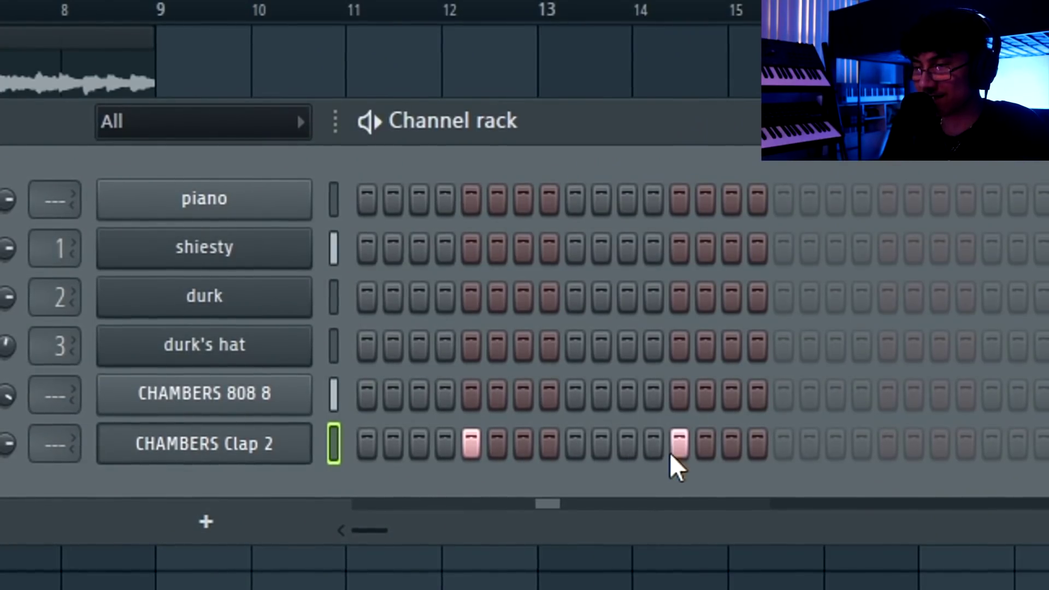
pyautogui.click(887, 443)
pyautogui.click(896, 441)
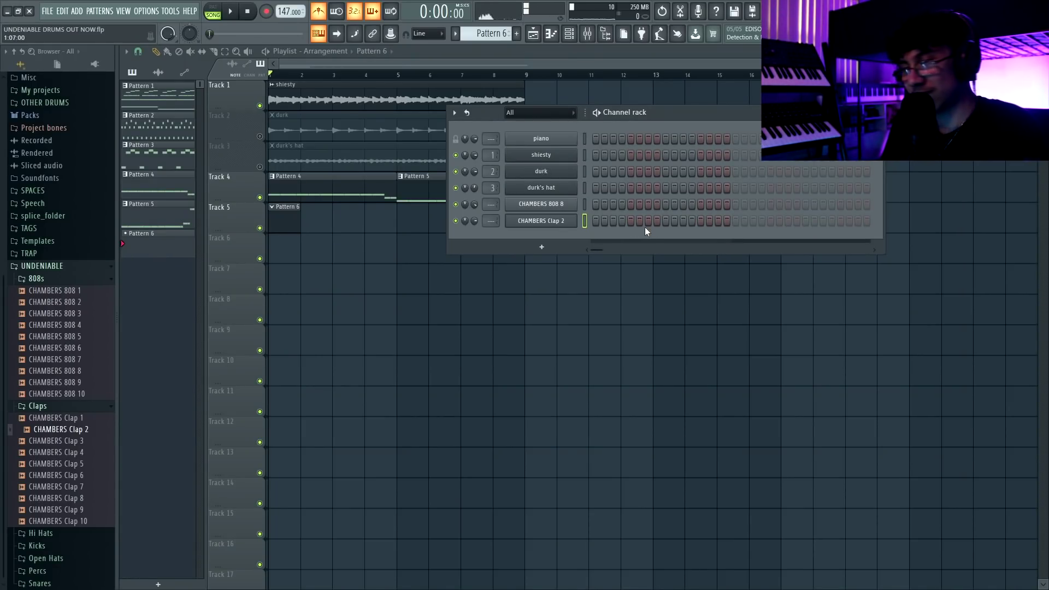
# Place CHAMBERS Clap 2 hits on steps 9 and 25 of Pattern 6 while the arrangement plays
pyautogui.press('space')
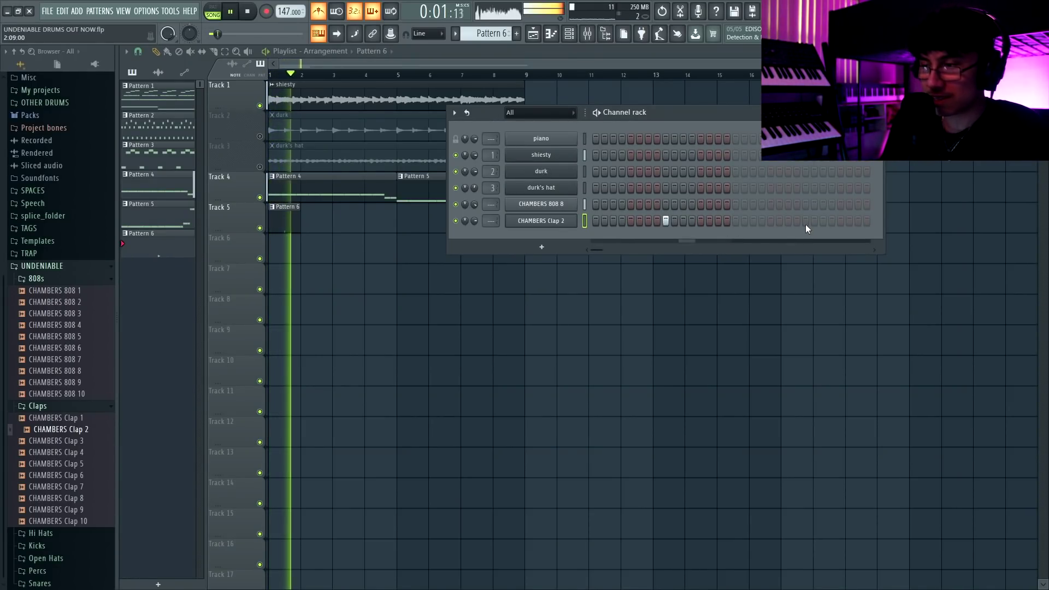
pyautogui.click(806, 221)
pyautogui.press('F6')
# Duplicate the Pattern 6 clip three times along Track 5 to fill all eight bars, then stop playback
pyautogui.moveTo(357, 224); pyautogui.dragTo(263, 229)
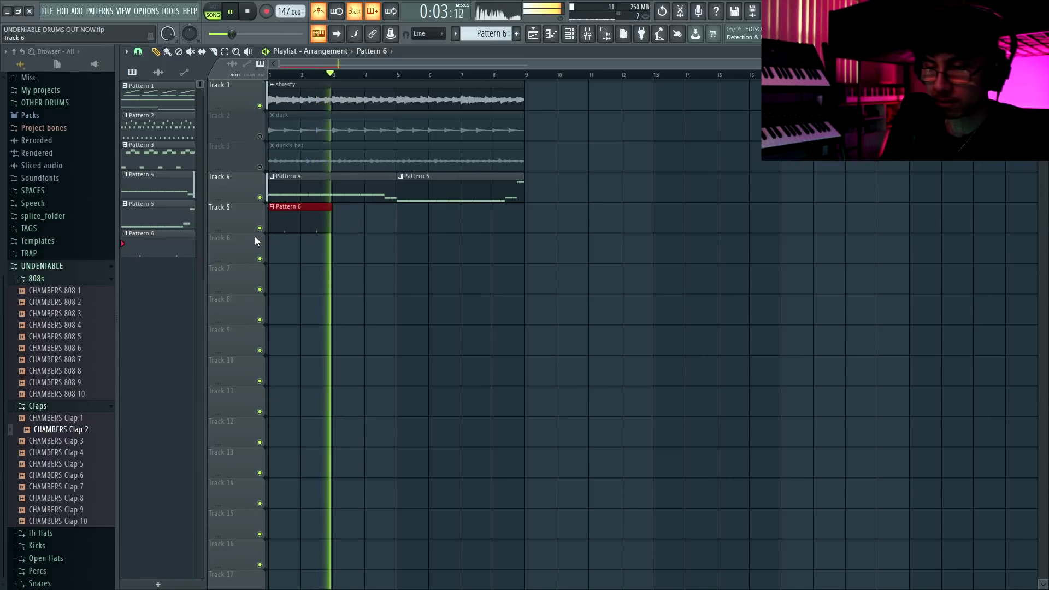
pyautogui.hotkey('ctrl', 'b')
pyautogui.hotkey('ctrl', 'b')
pyautogui.hotkey('ctrl', 'b')
pyautogui.press('F6')
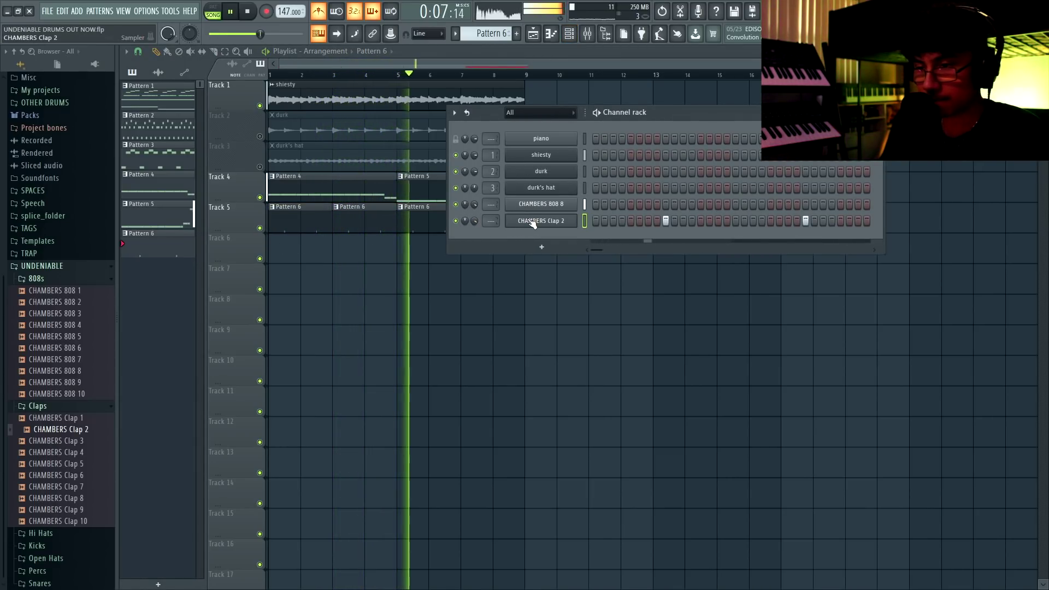
pyautogui.press('F6')
pyautogui.press('space')
# Create Pattern 7 for the hi-hats and load the CHAMBERS Hi Hat 3 sample into the channel rack
pyautogui.click(41, 533)
pyautogui.press('F4')
pyautogui.press('F6')
pyautogui.moveTo(83, 440); pyautogui.dragTo(569, 238)
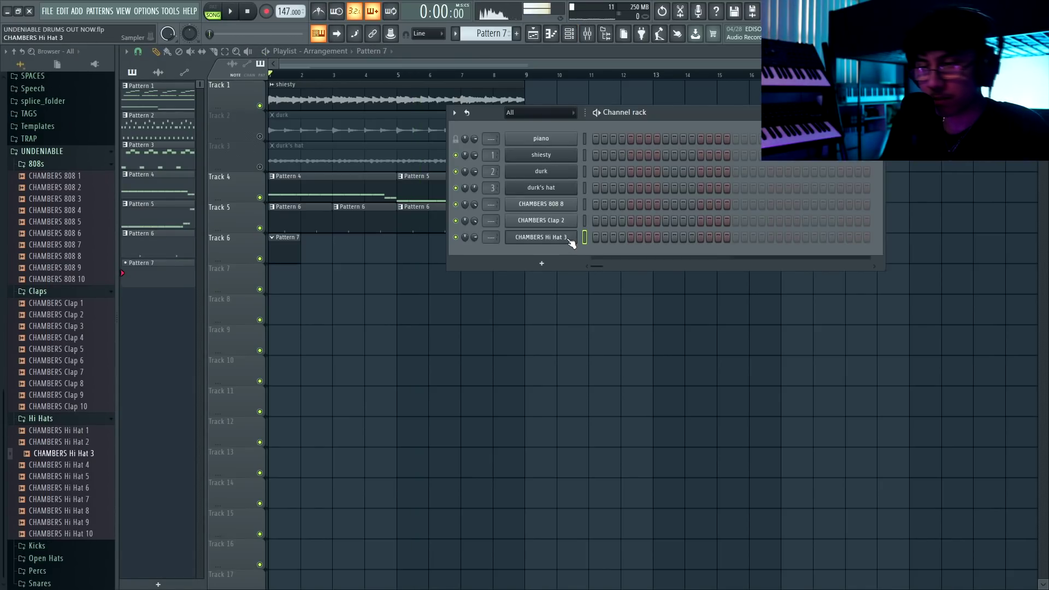
# Fill every second step of CHAMBERS Hi Hat 3 across two bars of Pattern 7, play it back and hide the browser
pyautogui.click(737, 237)
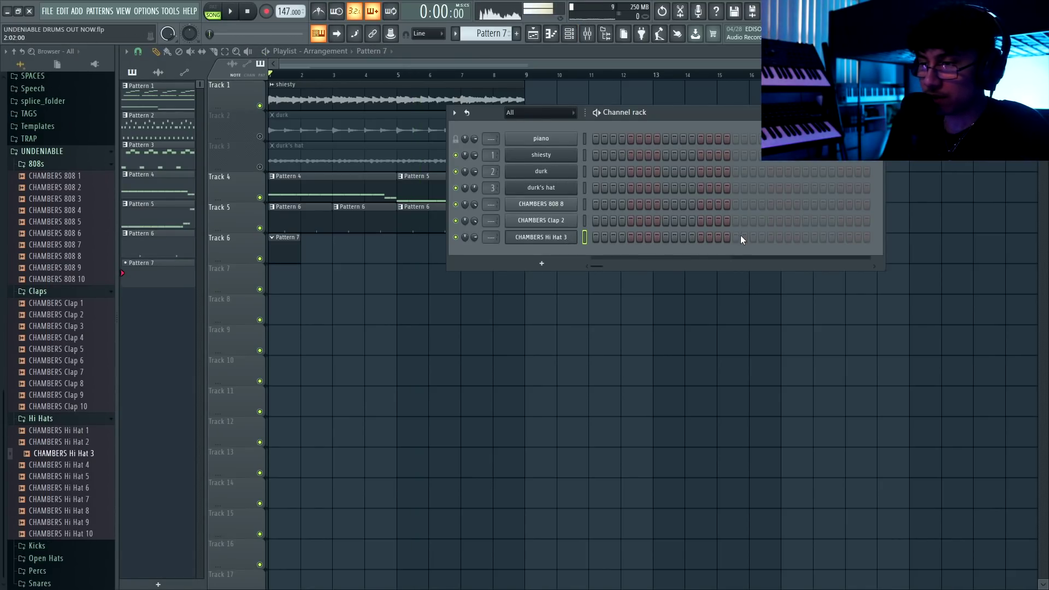
pyautogui.rightClick(554, 239)
pyautogui.click(583, 350)
pyautogui.press('space')
pyautogui.click(604, 35)
pyautogui.press('space')
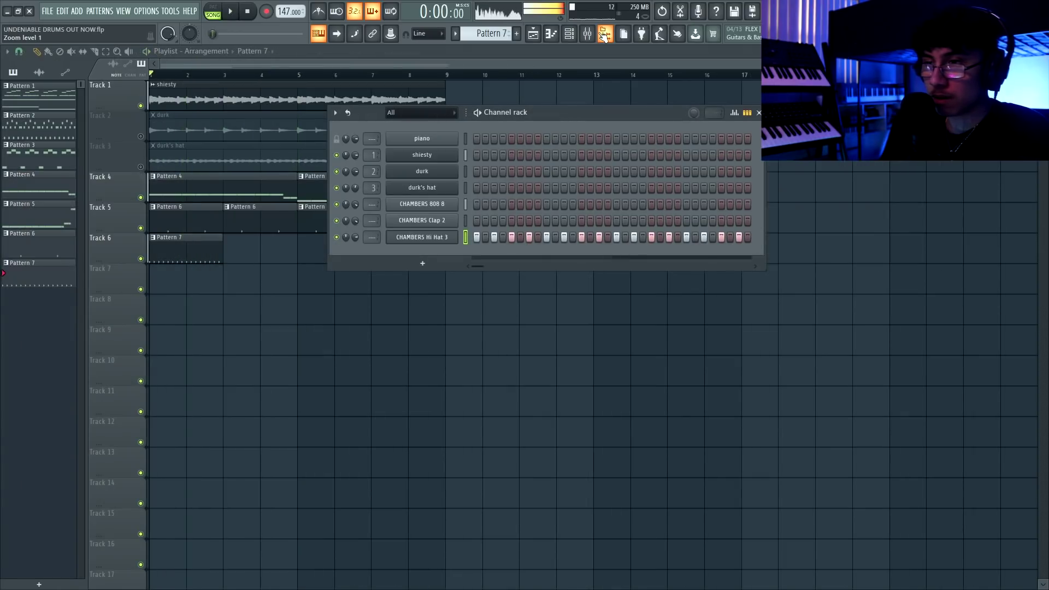
# Add F4 hi-hat notes on step 15 of bar 1 and step 5 of bar 2 in Pattern 7 and play them back
pyautogui.click(552, 35)
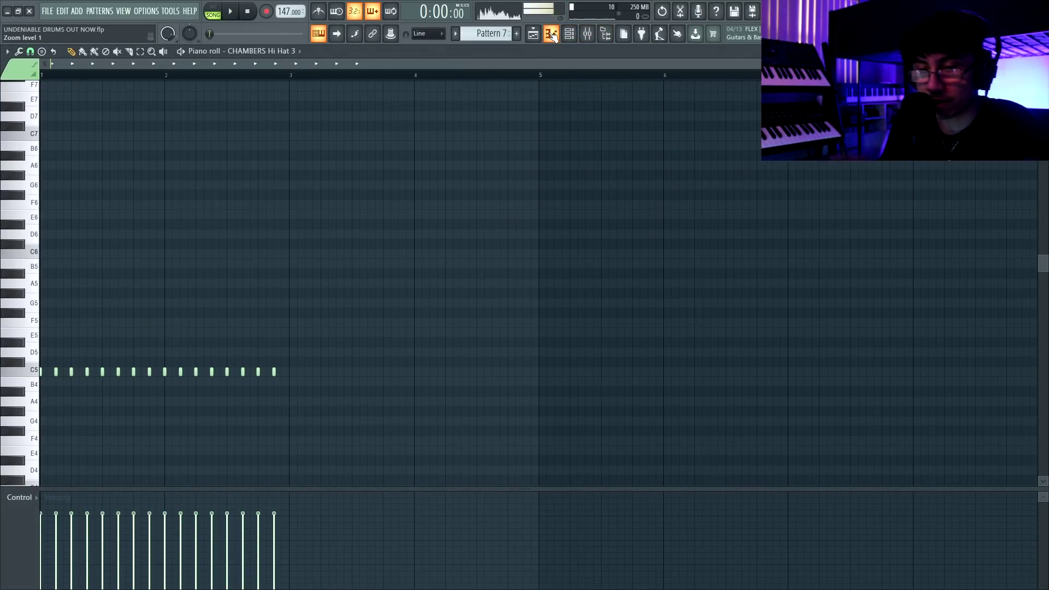
pyautogui.scroll(-5, 108, 309)
pyautogui.scroll(4, 100, 317)
pyautogui.press('space')
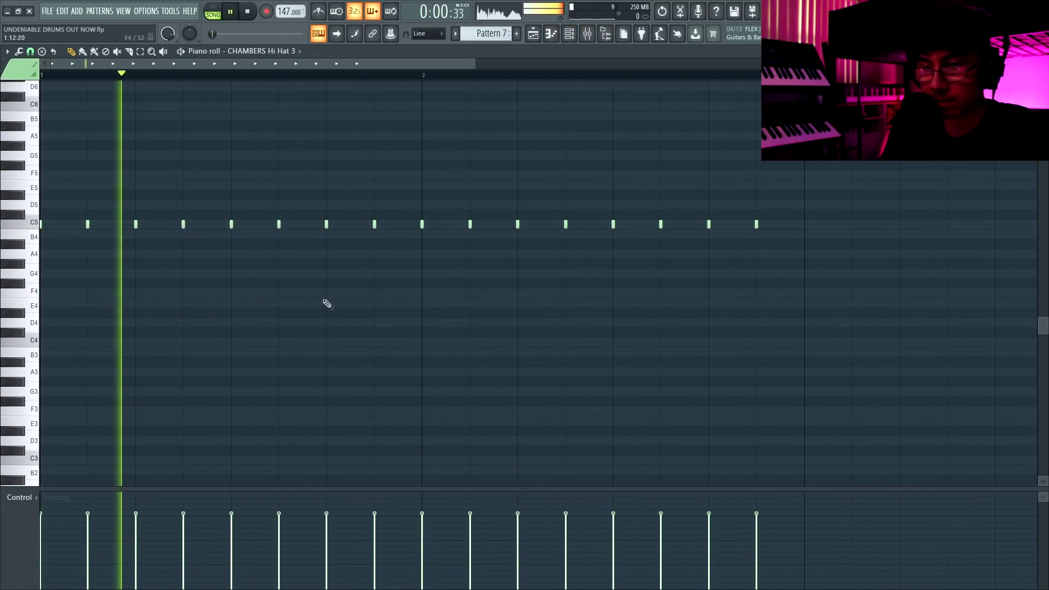
pyautogui.click(374, 294)
pyautogui.click(518, 294)
pyautogui.press('space')
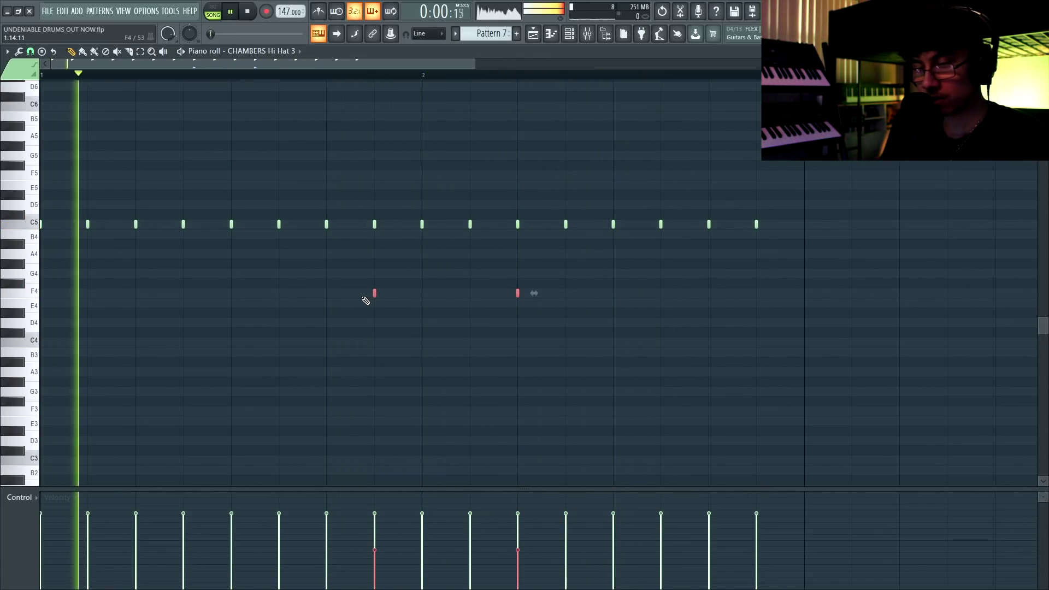
pyautogui.hotkey('ctrl', 'd')
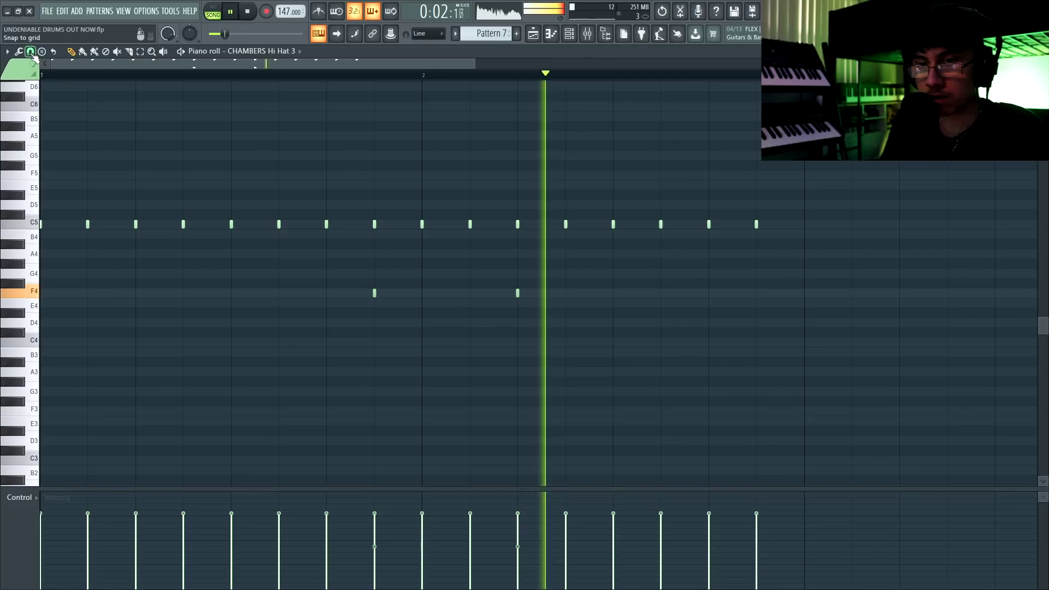
pyautogui.press('space')
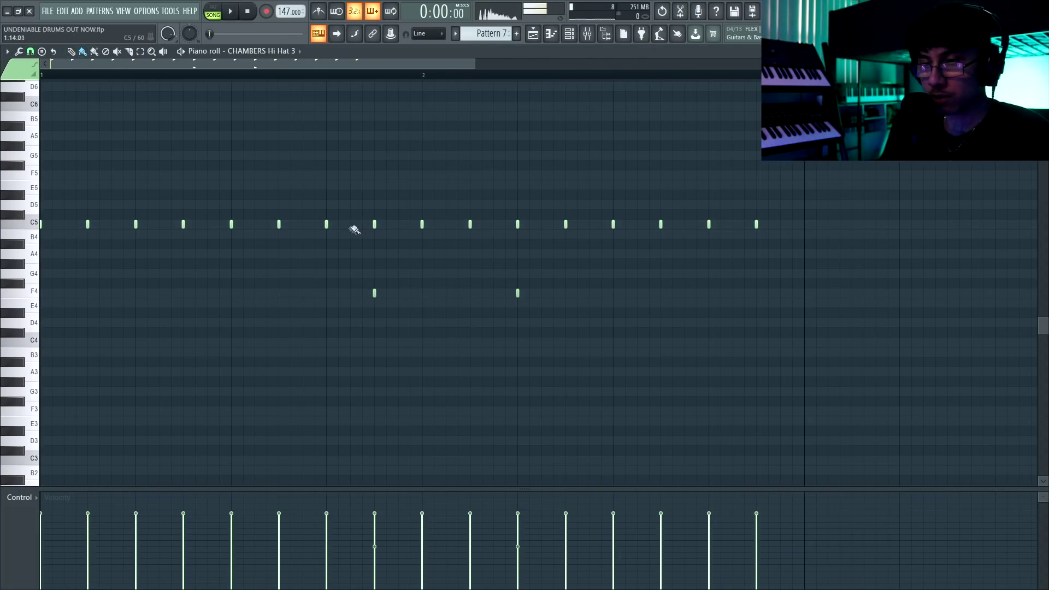
# Paint three C5 roll notes between steps 11 and 13 of bar 1 in Pattern 7 and slope their velocities downward
pyautogui.press('space')
pyautogui.moveTo(290, 224); pyautogui.dragTo(316, 225)
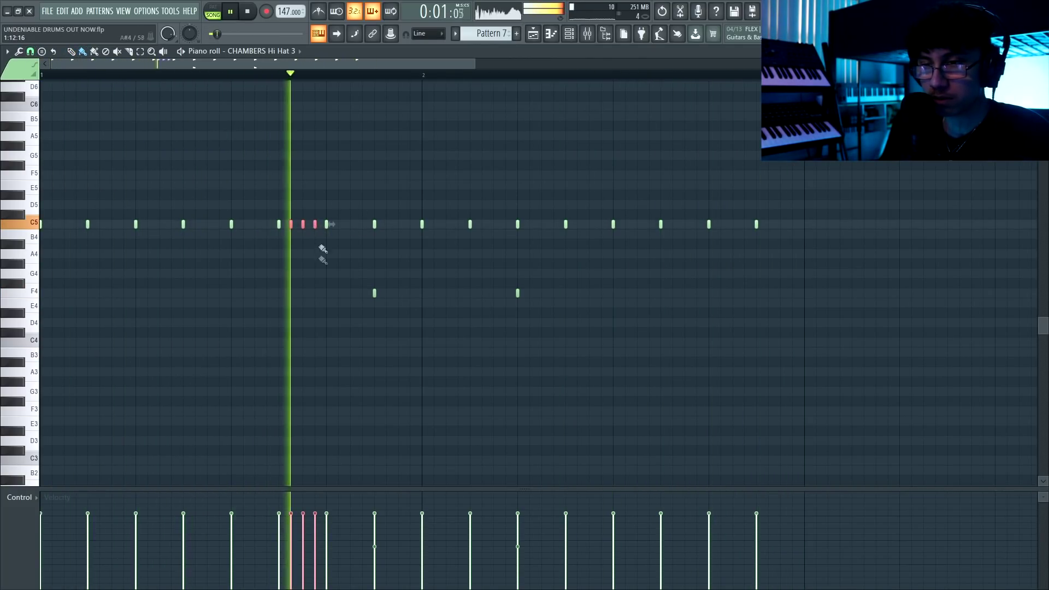
pyautogui.moveTo(352, 490); pyautogui.dragTo(296, 254)
pyautogui.moveTo(293, 335); pyautogui.dragTo(324, 479)
pyautogui.press('space')
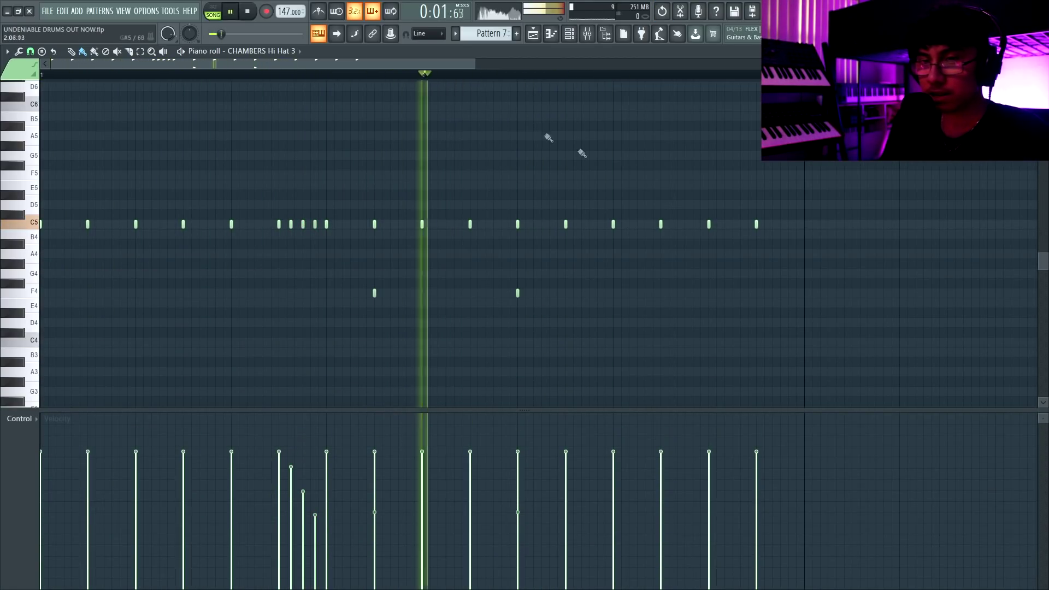
# Add a fading three-note G4 roll from step 11 of bar 2 and an F4 note on the last hat in Pattern 7
pyautogui.scroll(2, 731, 253)
pyautogui.moveTo(621, 274); pyautogui.dragTo(647, 278)
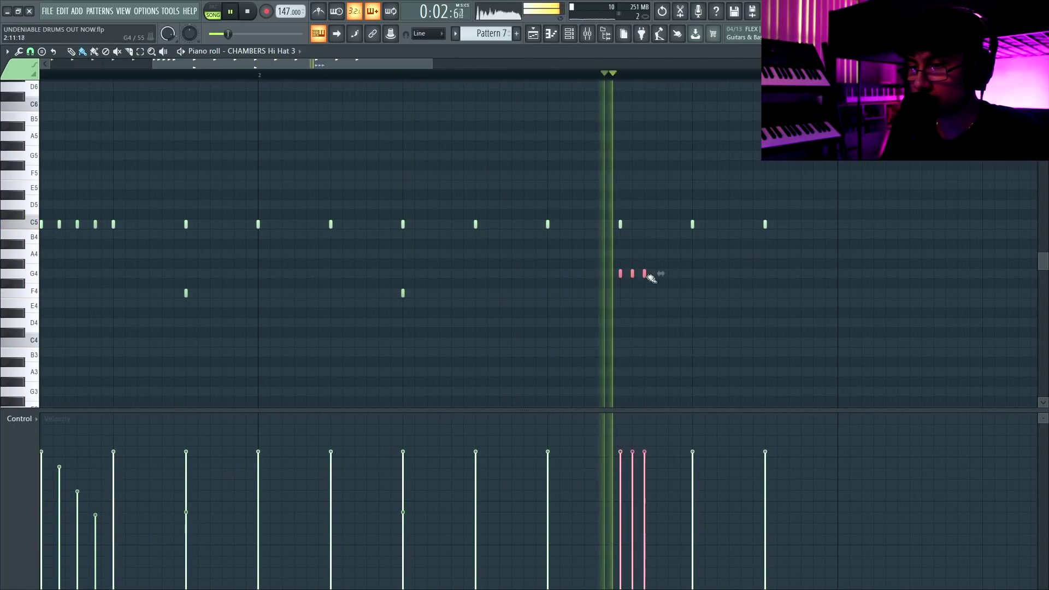
pyautogui.scroll(-1, 645, 278)
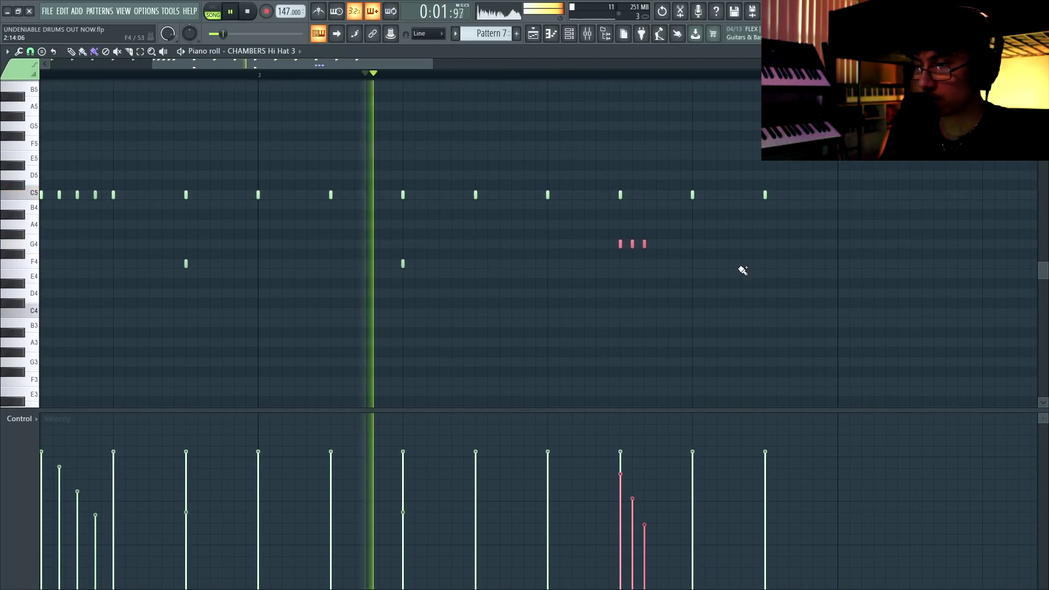
pyautogui.scroll(-1, 765, 262)
pyautogui.click(772, 245)
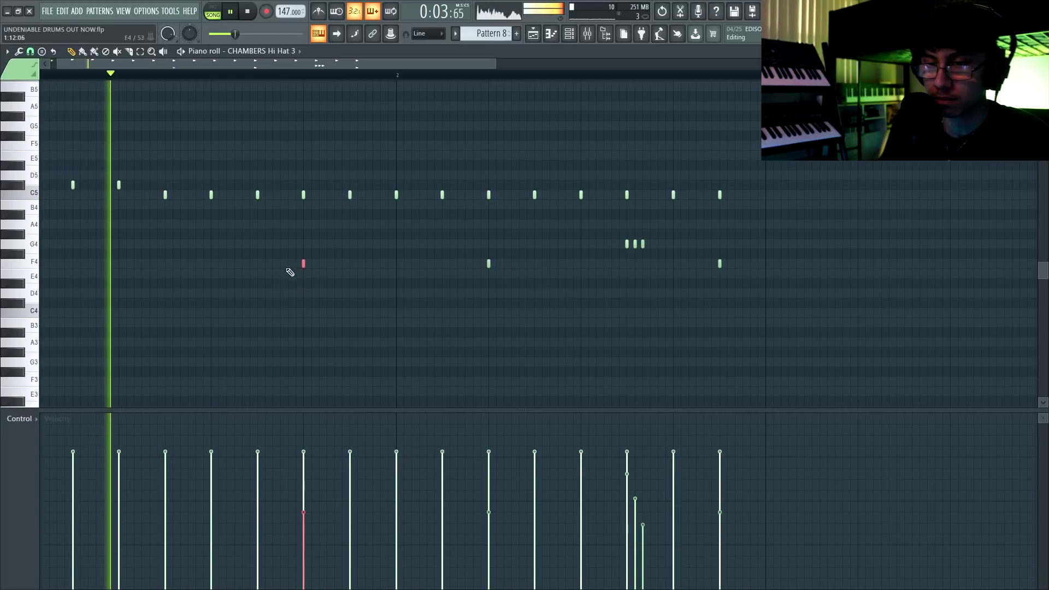
# Arrange the low hi-hat notes in bar 1 of Pattern 8 as F4 on step 13 and D#4 on step 15
pyautogui.click(258, 263)
pyautogui.moveTo(324, 240); pyautogui.dragTo(234, 299)
pyautogui.press('space')
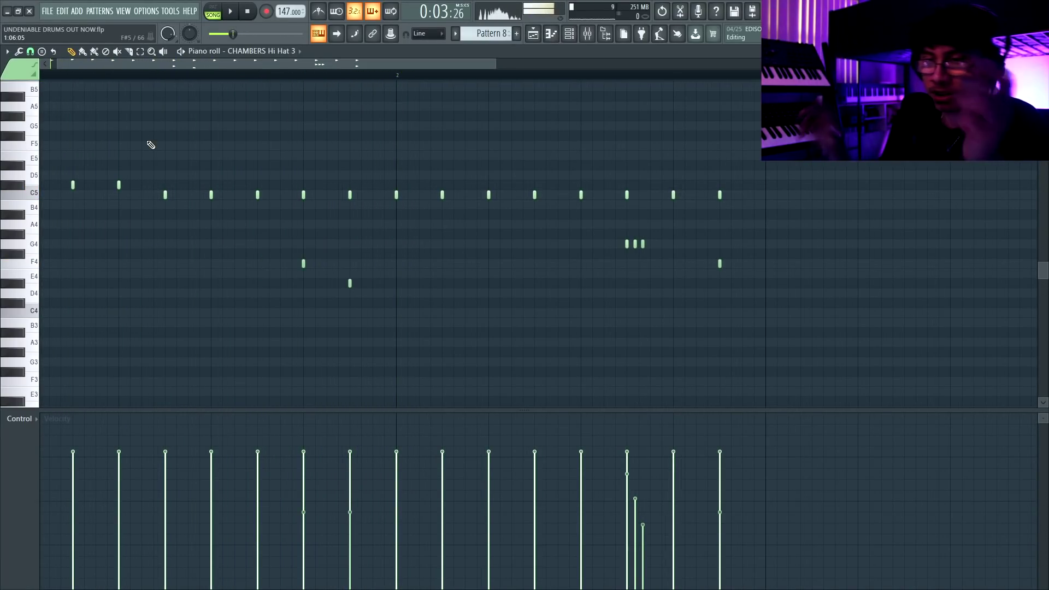
# Replace the low bar 2 notes in Pattern 8 with A#4 and A4 hits after step 3 and a fading A4 roll after step 9
pyautogui.press('space')
pyautogui.scroll(2, 383, 208)
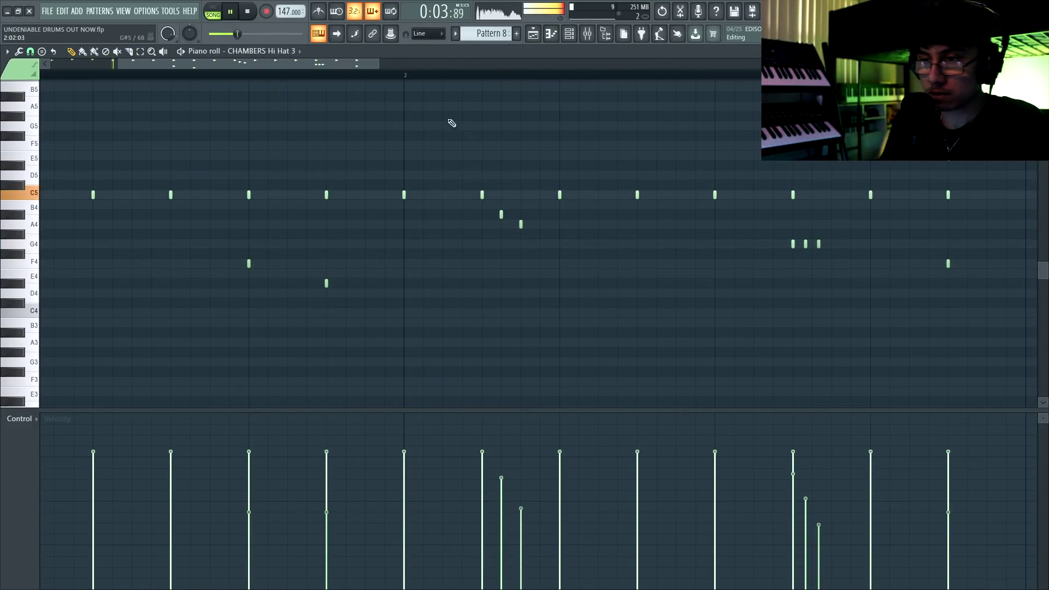
pyautogui.moveTo(560, 238); pyautogui.dragTo(487, 276)
pyautogui.press('Delete')
pyautogui.press('space')
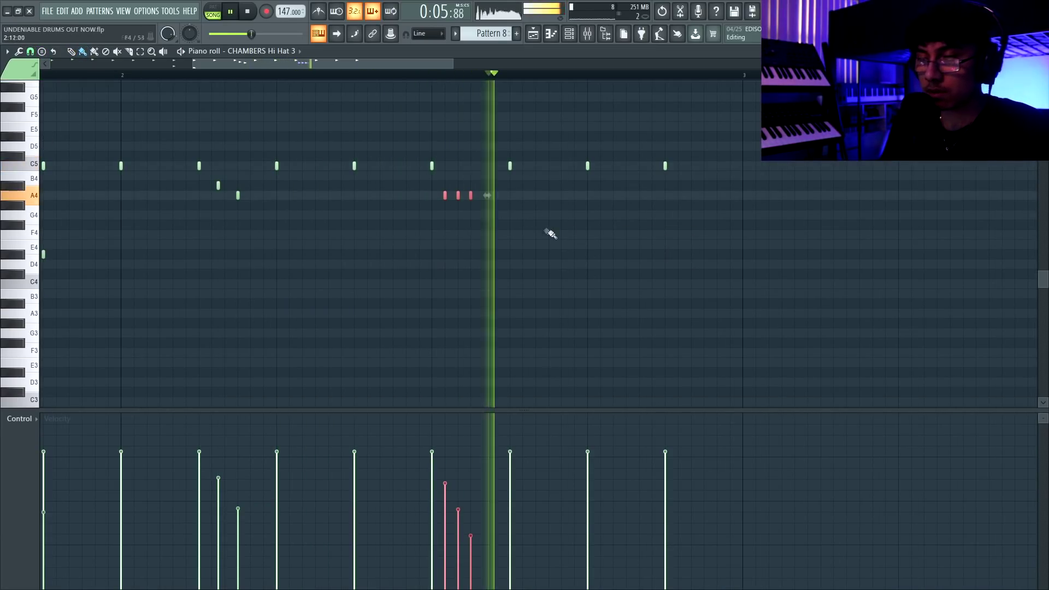
# Paint a fading run of C5 notes between steps 13 and 15 of bar 2 in Pattern 8 and return to the playlist
pyautogui.scroll(2, 574, 237)
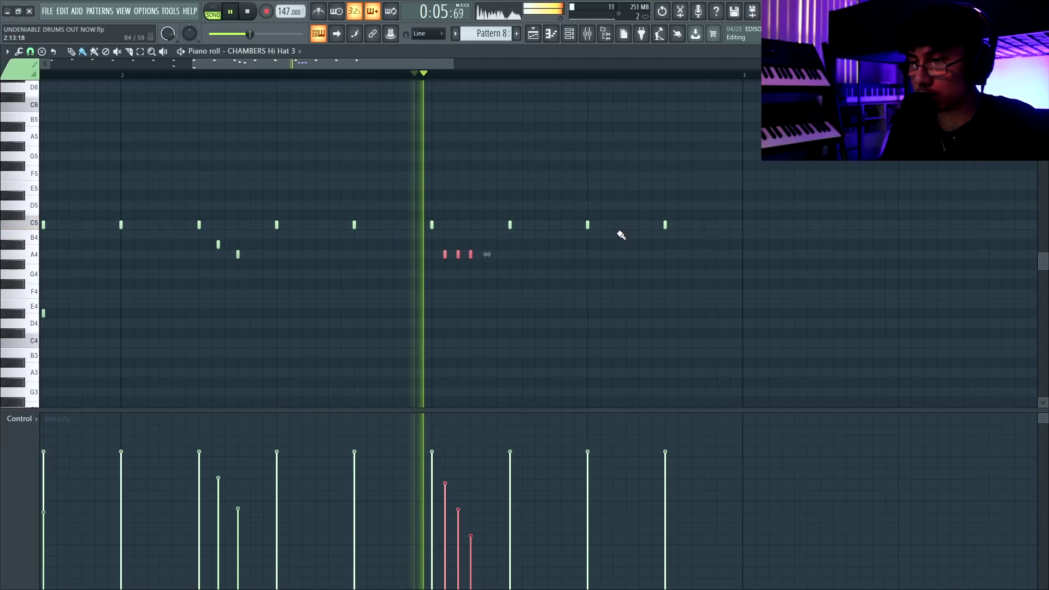
pyautogui.moveTo(601, 225); pyautogui.dragTo(650, 225)
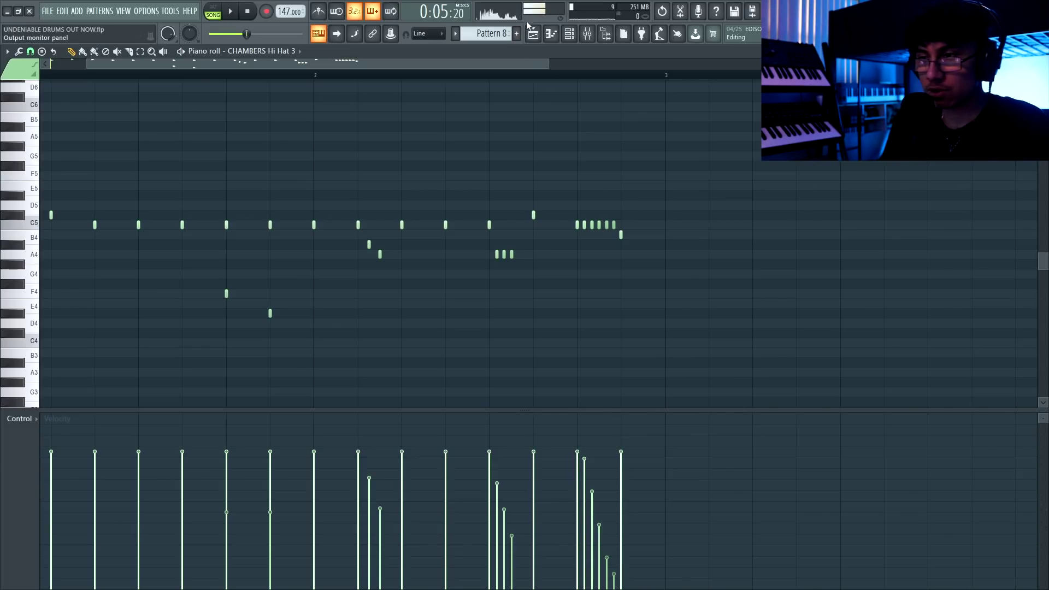
pyautogui.click(532, 33)
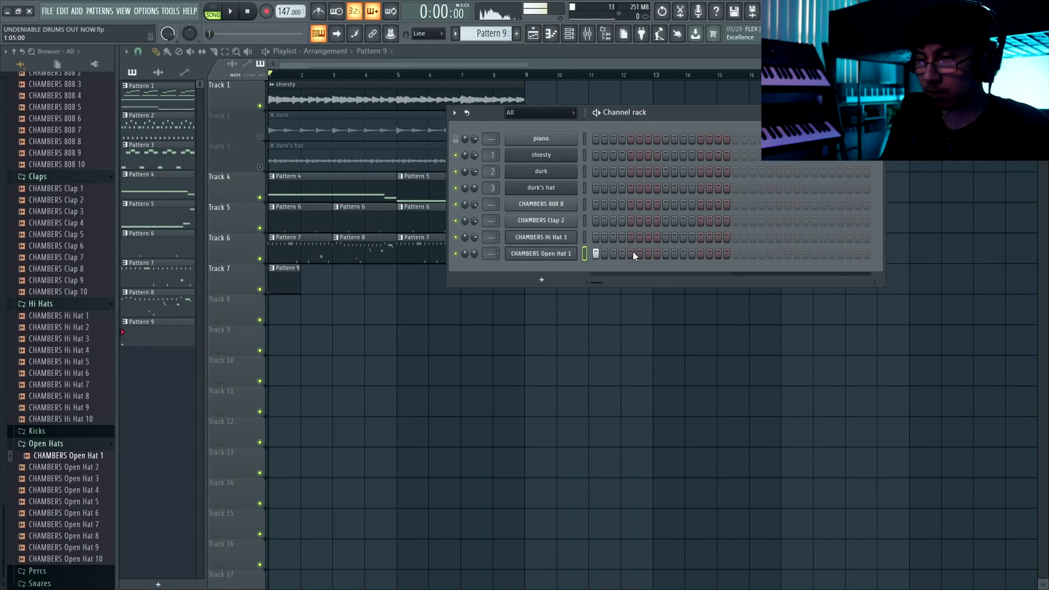
# Place CHAMBERS Open Hat 1 hits on steps 5 and 21 of Pattern 9, lowering the velocity of the step 5 hit
pyautogui.click(631, 253)
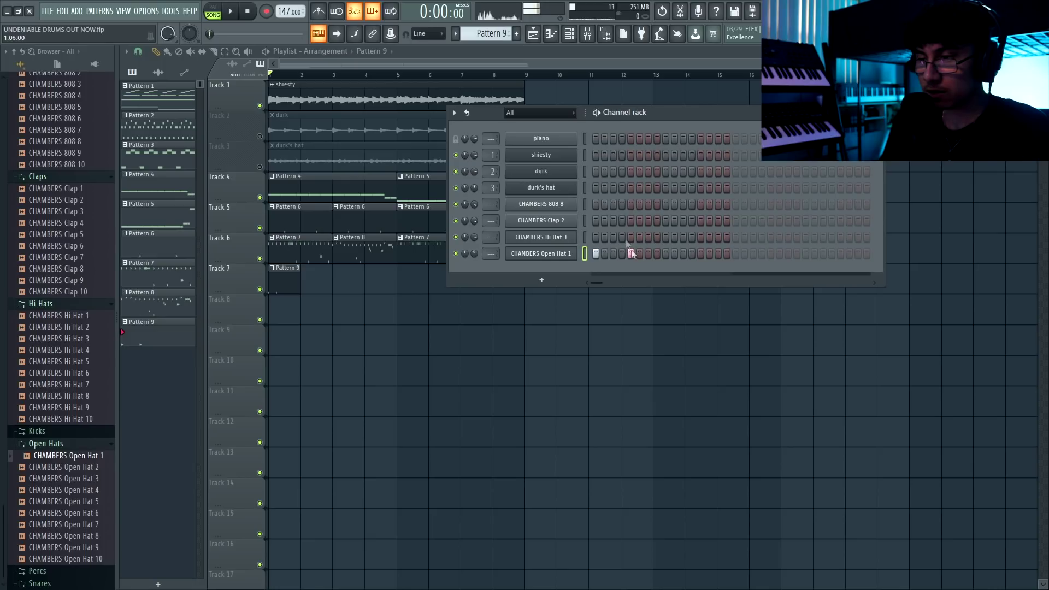
pyautogui.click(551, 34)
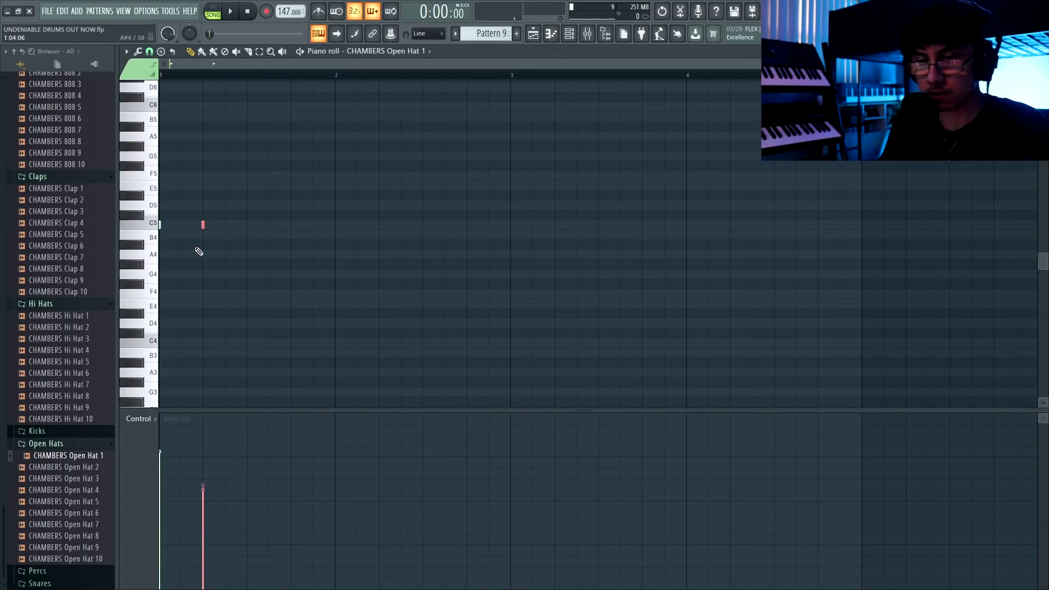
pyautogui.press('space')
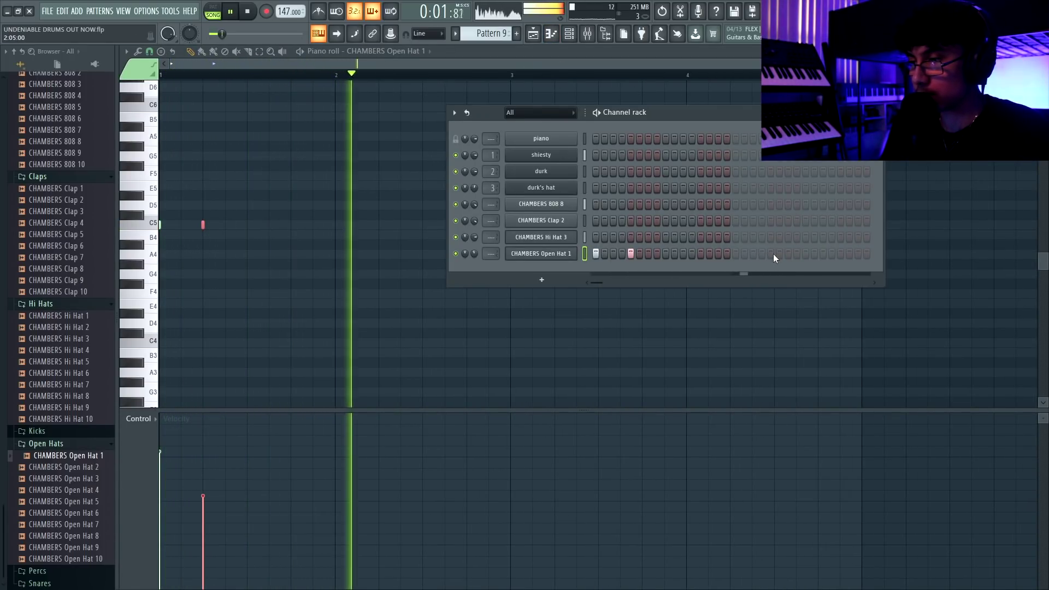
pyautogui.click(770, 254)
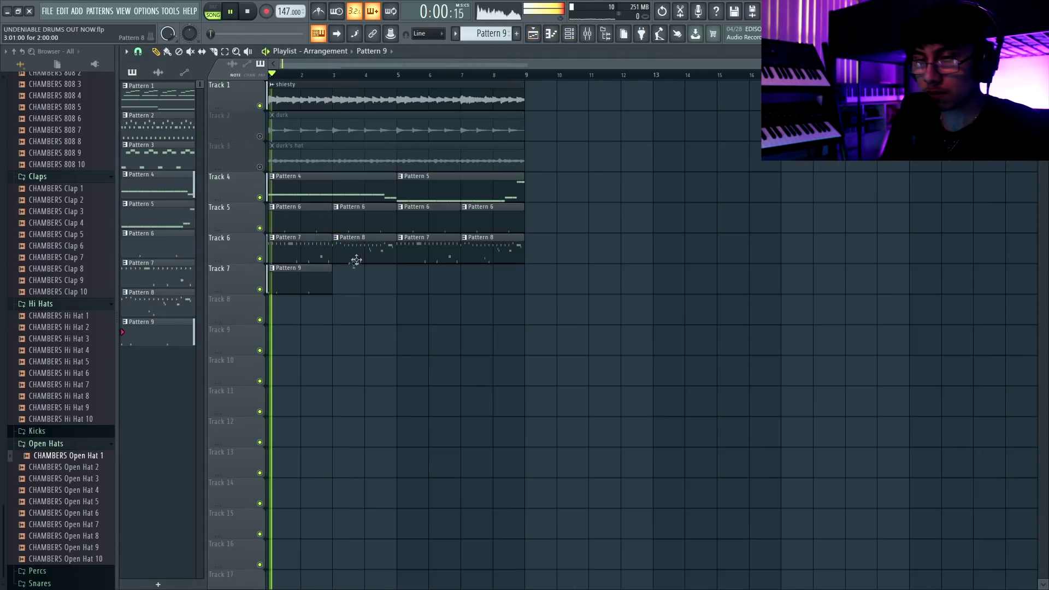
# Add a Pattern 10 variation of the open hats at bar 3 on Track 7 with an extra hit on step 15
pyautogui.click(362, 271)
pyautogui.doubleClick(370, 281)
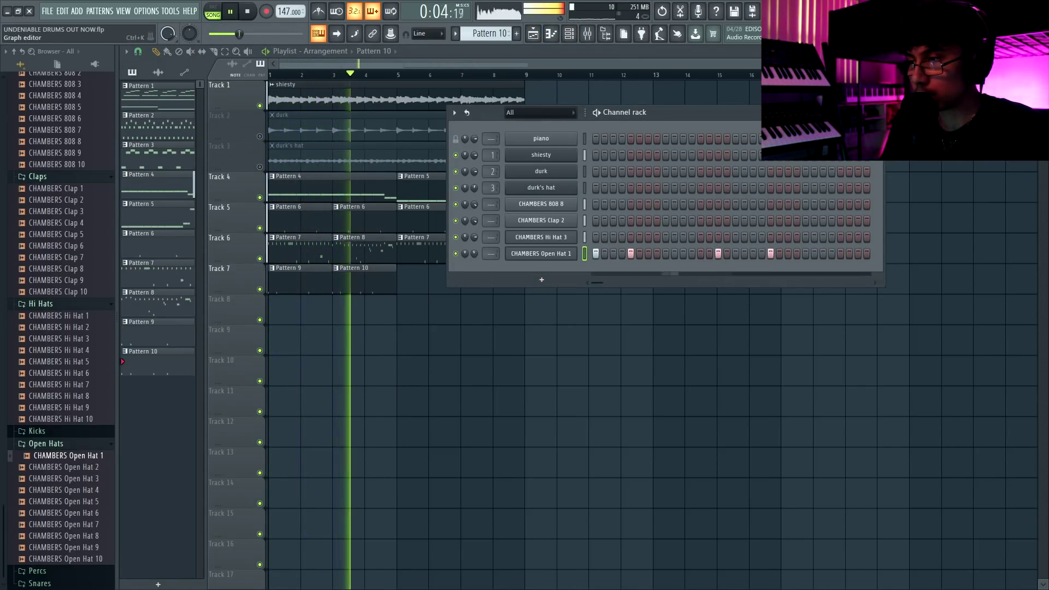
pyautogui.click(718, 320)
# Duplicate the Pattern 9 and Pattern 10 clips on Track 7 to bars 5 through 8
pyautogui.moveTo(375, 287); pyautogui.dragTo(198, 303)
pyautogui.hotkey('ctrl', 'b')
pyautogui.hotkey('ctrl', 'd')
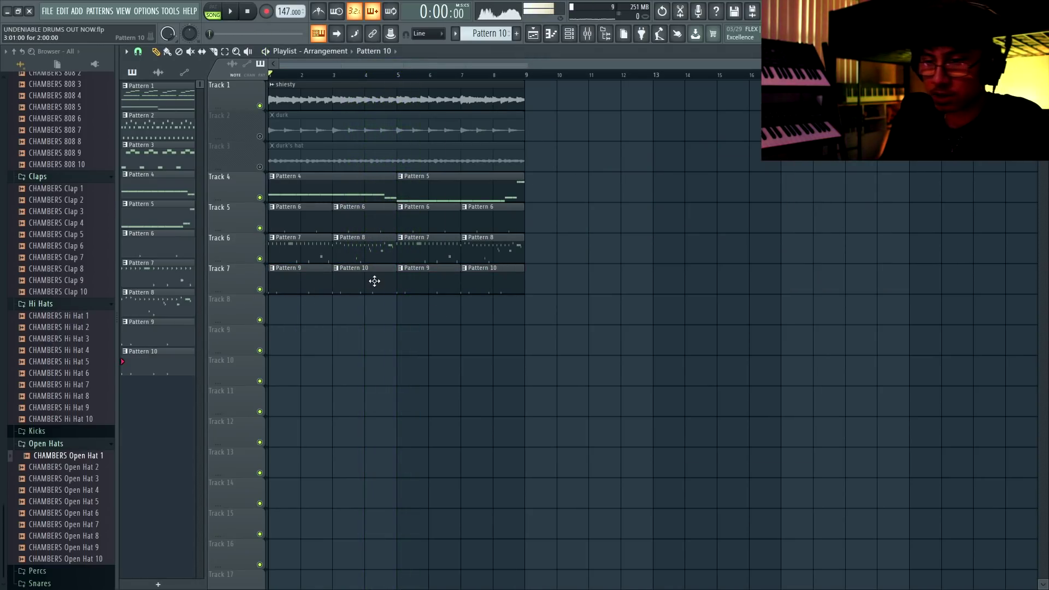
# Lower the velocity of the step 15 open hat hit in Pattern 10 and play back the arrangement
pyautogui.doubleClick(374, 281)
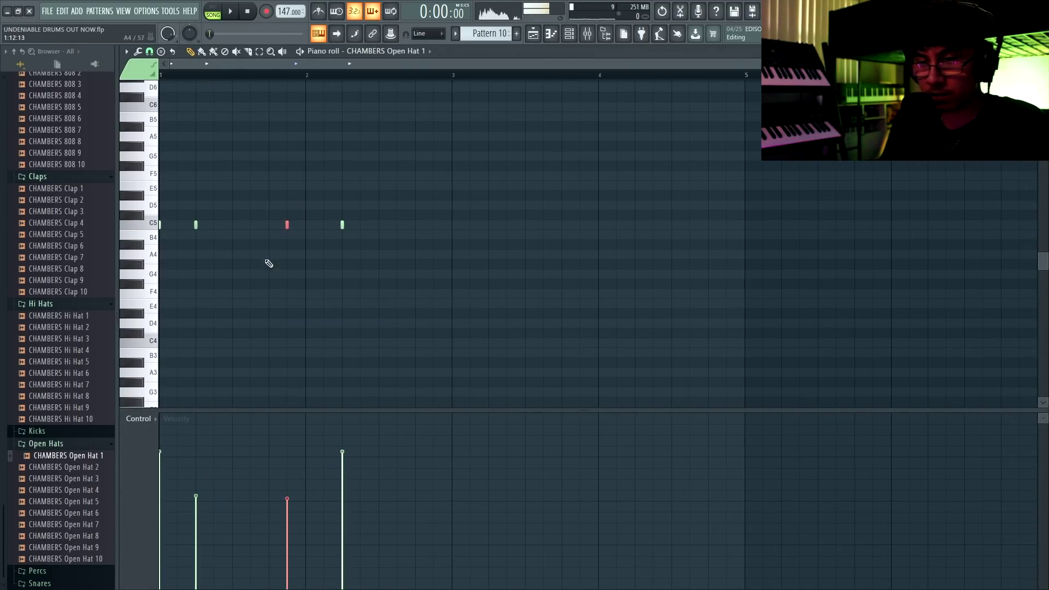
pyautogui.click(549, 34)
pyautogui.press('space')
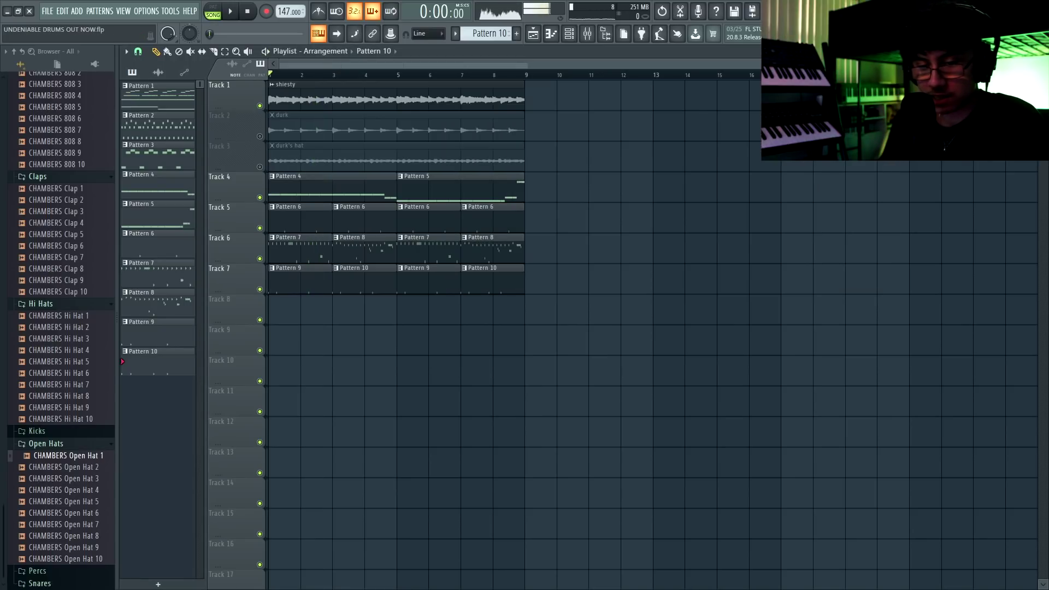
# Load CHAMBERS Snare 6 for a new Pattern 11 on Track 8 and place a hit on step 15
pyautogui.scroll(-5, 60, 382)
pyautogui.moveTo(60, 538); pyautogui.dragTo(276, 310)
pyautogui.press('space')
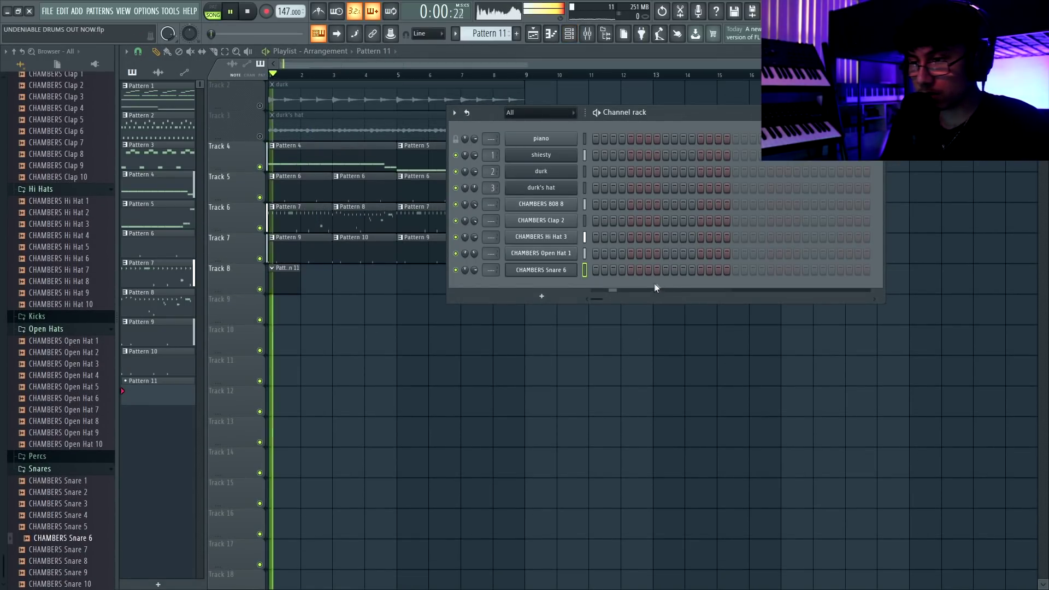
pyautogui.click(718, 270)
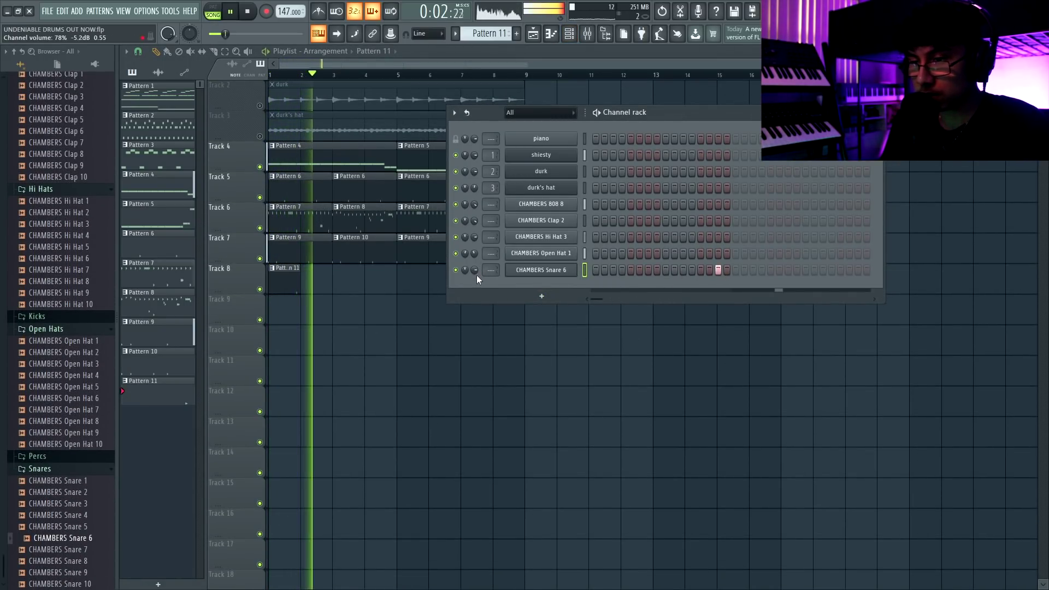
# Extend Pattern 11 to two bars on Track 8, place Pattern 12 at bar 3 and play the arrangement
pyautogui.click(350, 279)
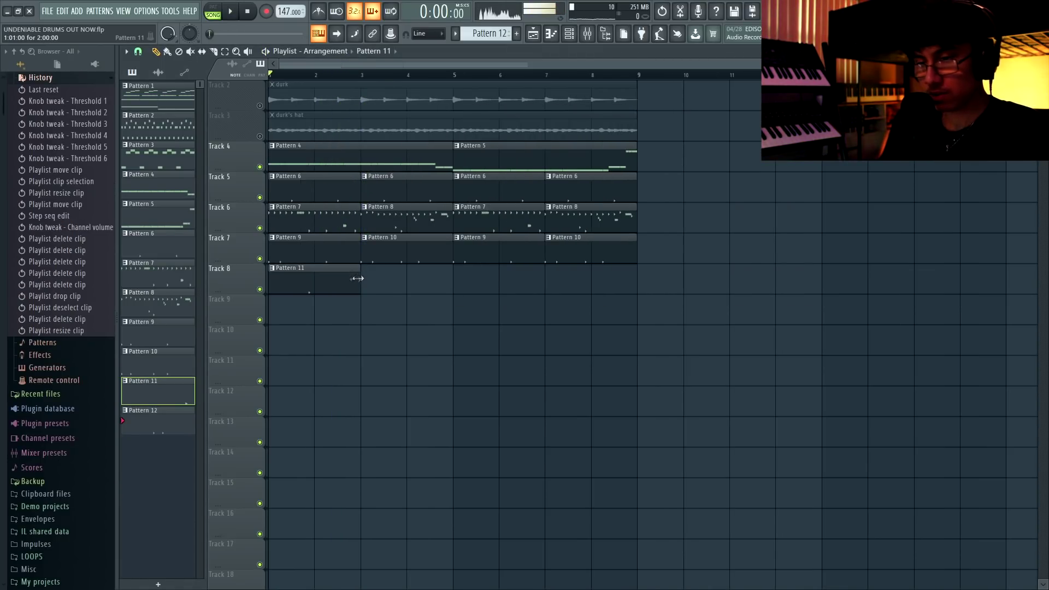
pyautogui.click(376, 295)
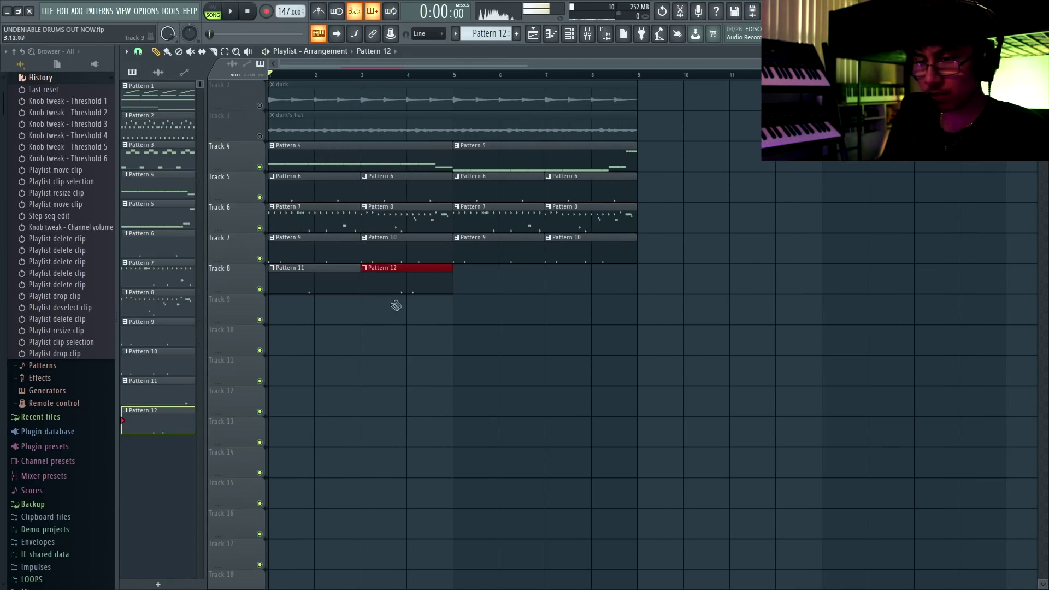
pyautogui.click(401, 290)
pyautogui.click(399, 293)
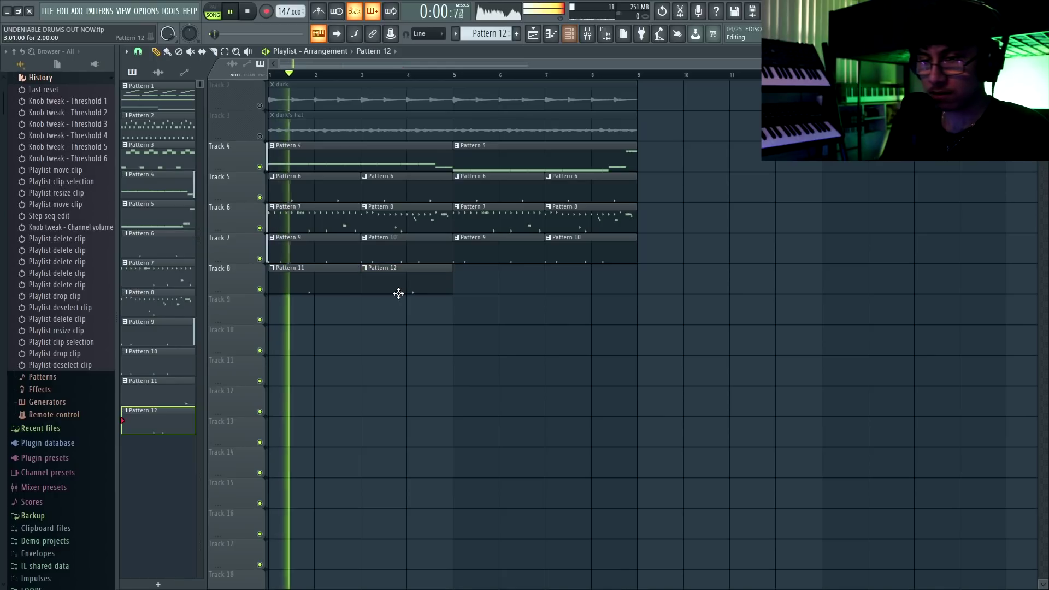
# Duplicate the Pattern 11 and Pattern 12 clips on Track 8 to bars 5 through 8 and save the project
pyautogui.scroll(-2, 381, 307)
pyautogui.moveTo(353, 267); pyautogui.dragTo(381, 295)
pyautogui.moveTo(322, 277)
pyautogui.mouseDown()
pyautogui.moveTo(499, 277)
pyautogui.moveTo(463, 280)
pyautogui.mouseUp()
pyautogui.click(463, 281)
pyautogui.hotkey('ctrl', 's')
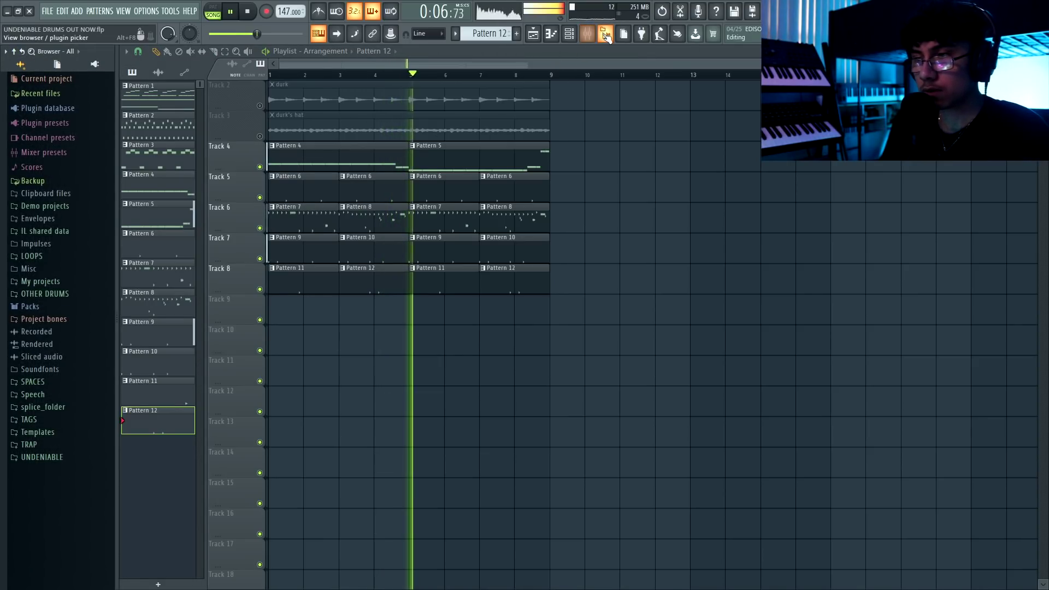
# Make the bar 7 snare clip on Track 8 a new Pattern 13 and add an F5 note to its second bar in the piano roll
pyautogui.hotkey('alt', 'F8')
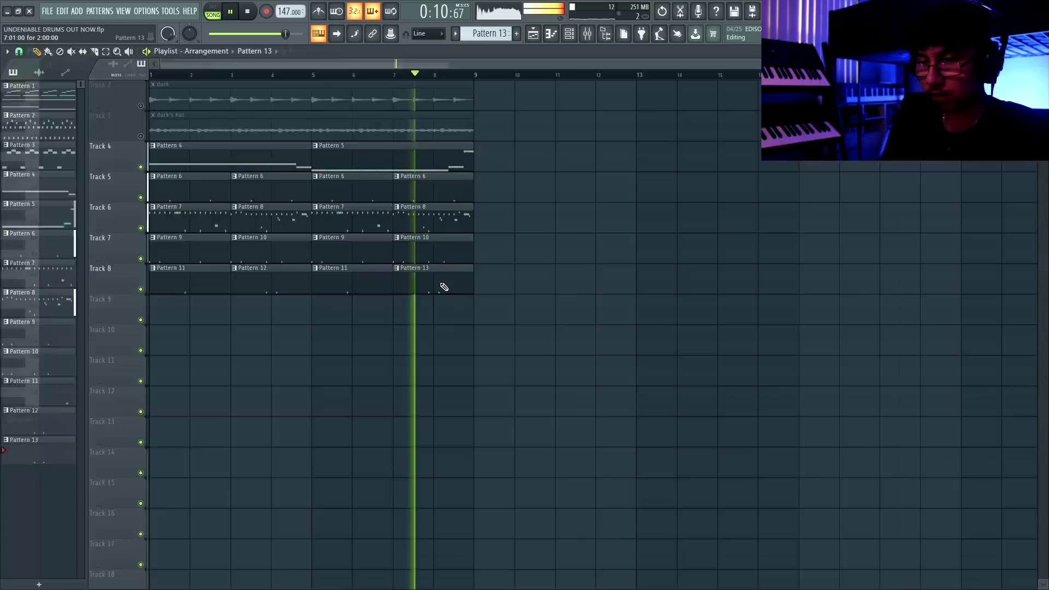
pyautogui.press('F4')
pyautogui.press('F7')
pyautogui.scroll(3, 270, 229)
pyautogui.click(306, 175)
pyautogui.click(342, 175)
pyautogui.press('space')
pyautogui.keyDown('ctrl'); pyautogui.click(505, 217); pyautogui.keyUp('ctrl')
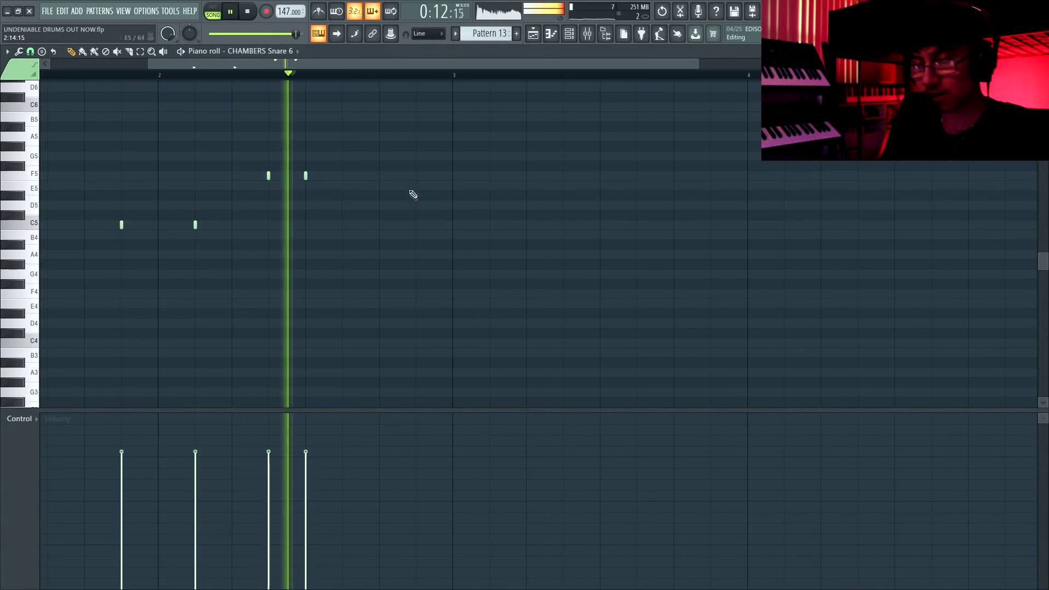
# Add two D#5 snare notes after the F5 notes in Pattern 13 and an extra F5 note between the existing ones
pyautogui.press('space')
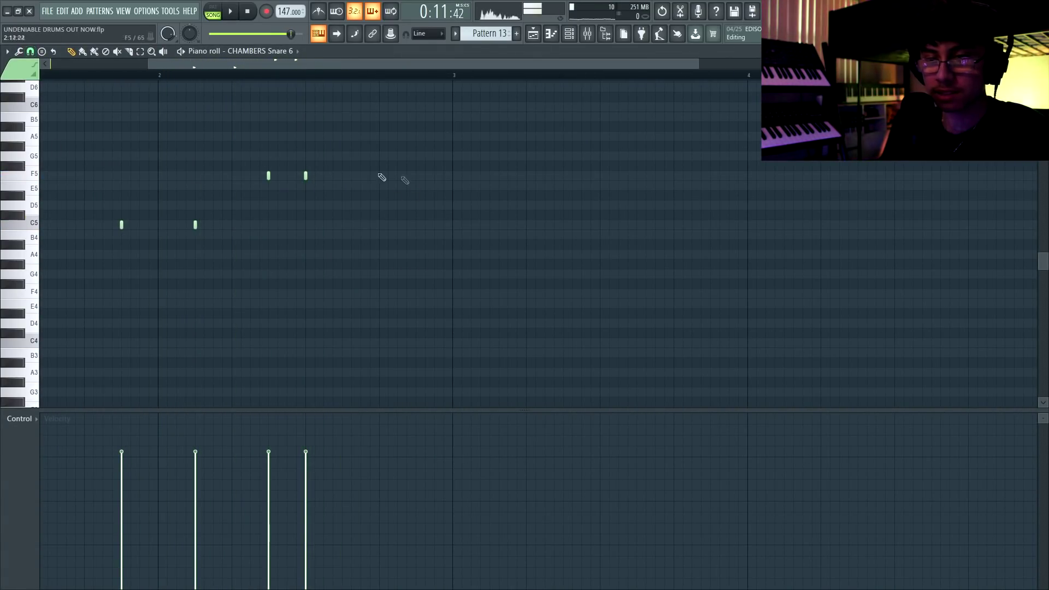
pyautogui.press('space')
pyautogui.click(342, 197)
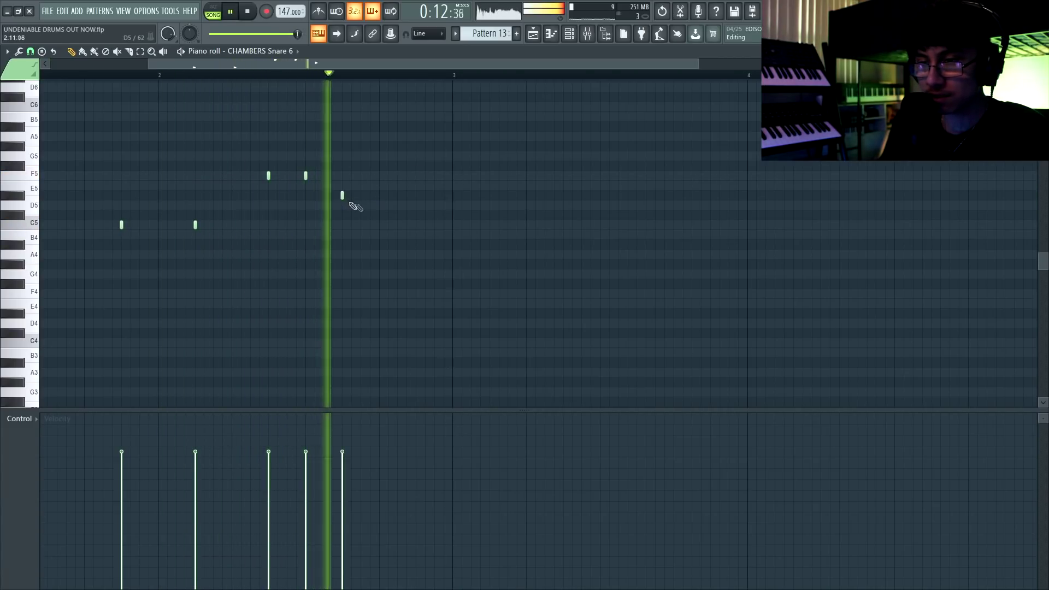
pyautogui.scroll(2, 381, 207)
pyautogui.click(382, 196)
pyautogui.press('space')
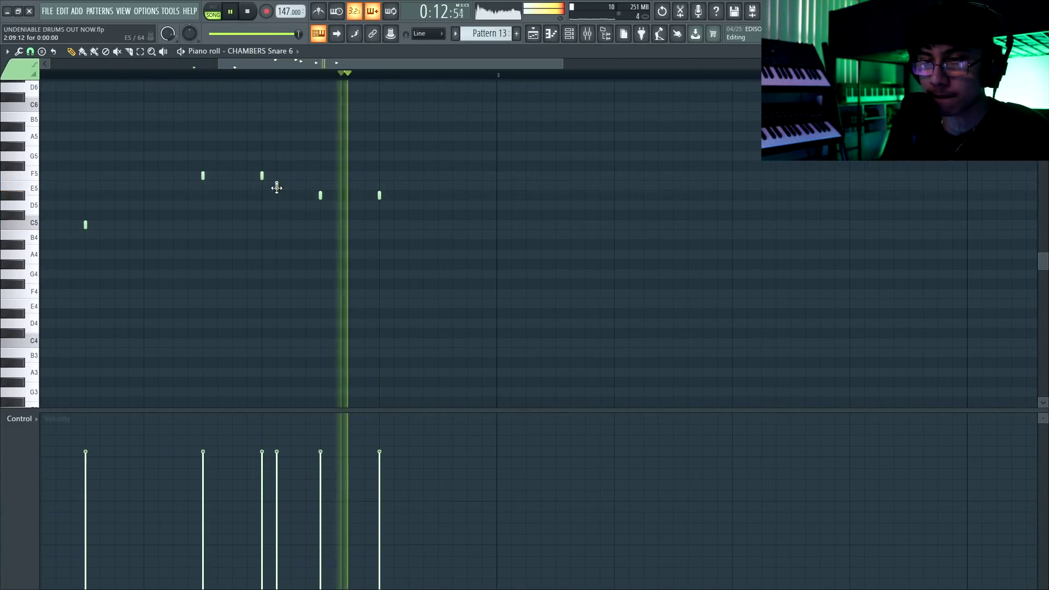
pyautogui.click(233, 176)
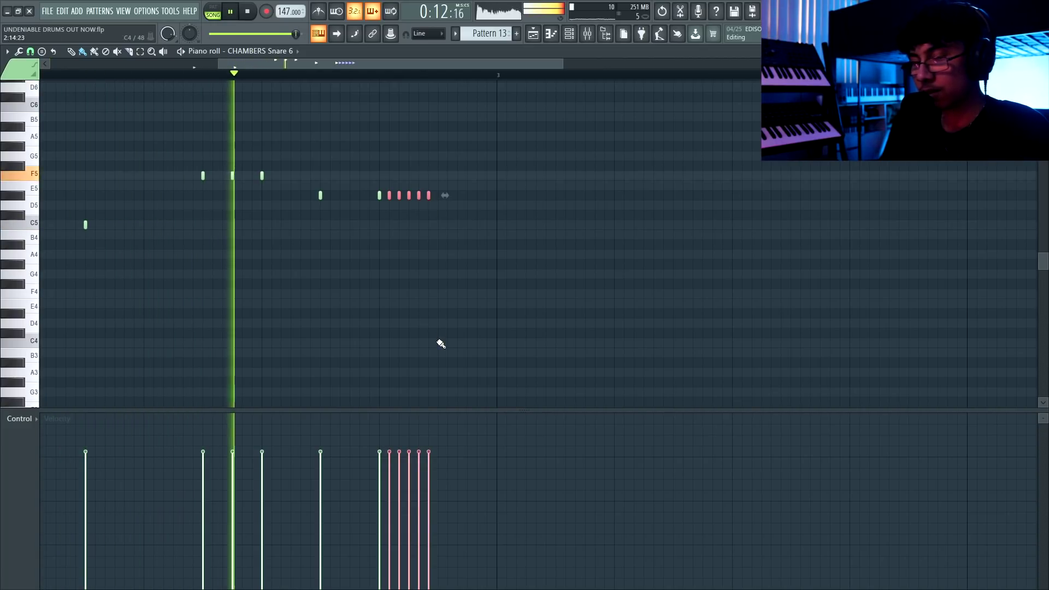
# Finish Pattern 13 with a fast D#5 snare roll whose velocities fall progressively, and play it back
pyautogui.press('space')
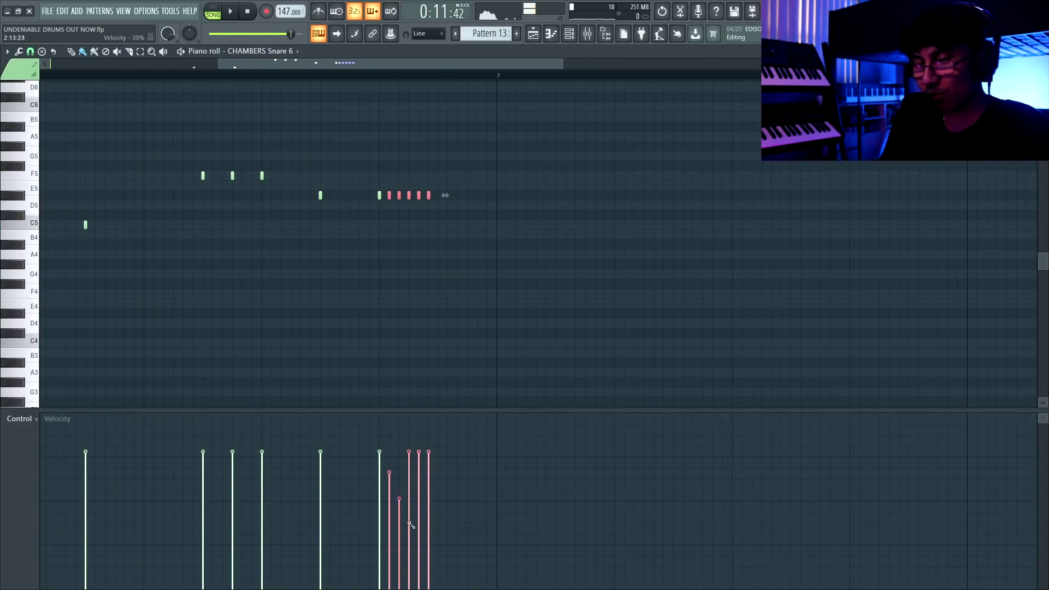
pyautogui.press('space')
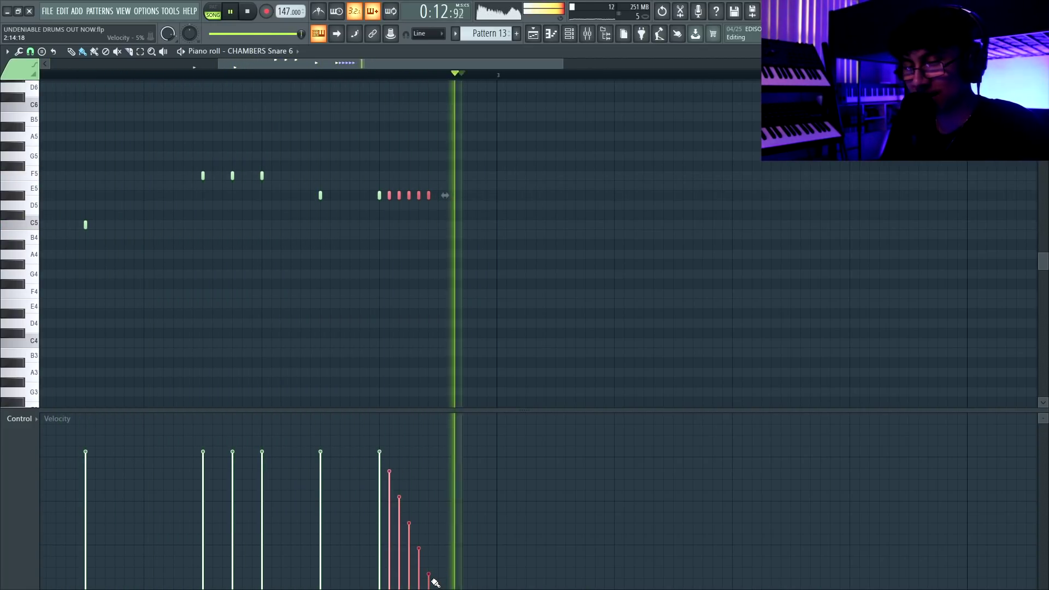
pyautogui.moveTo(438, 585); pyautogui.dragTo(428, 563)
pyautogui.click(435, 225)
pyautogui.press('space')
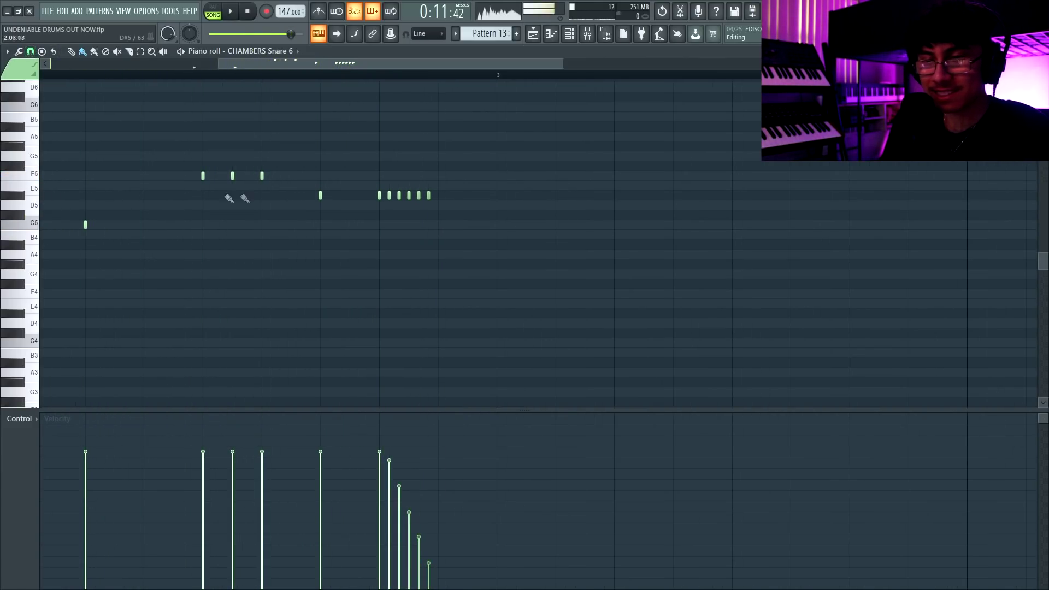
pyautogui.press('space')
pyautogui.click(438, 197)
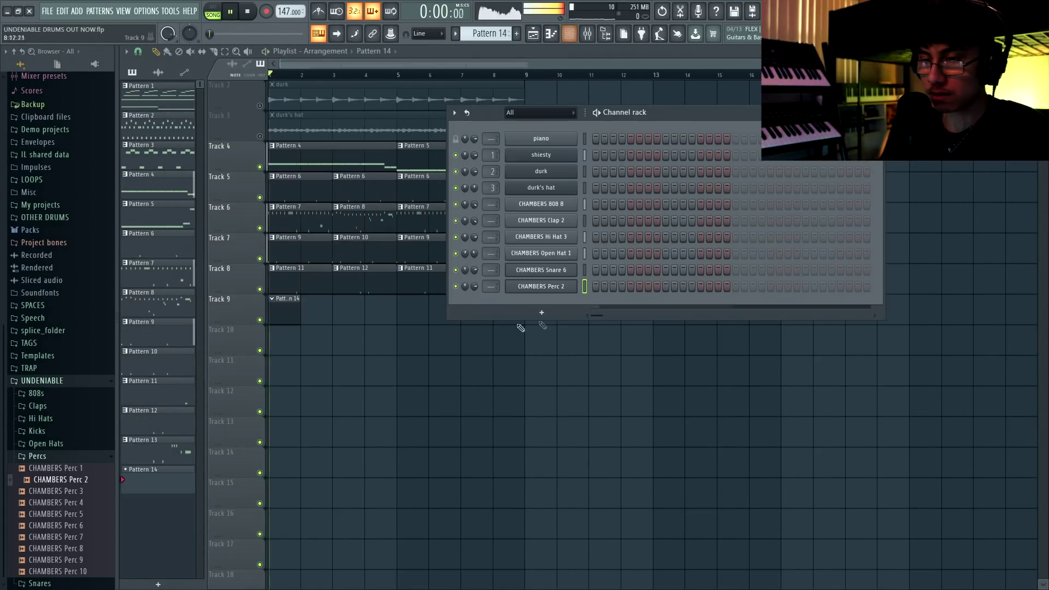
# Place a CHAMBERS Perc 2 hit on step 19 of Pattern 14 on Track 9 and set its channel volume to about 86%
pyautogui.press('F6')
pyautogui.press('F6')
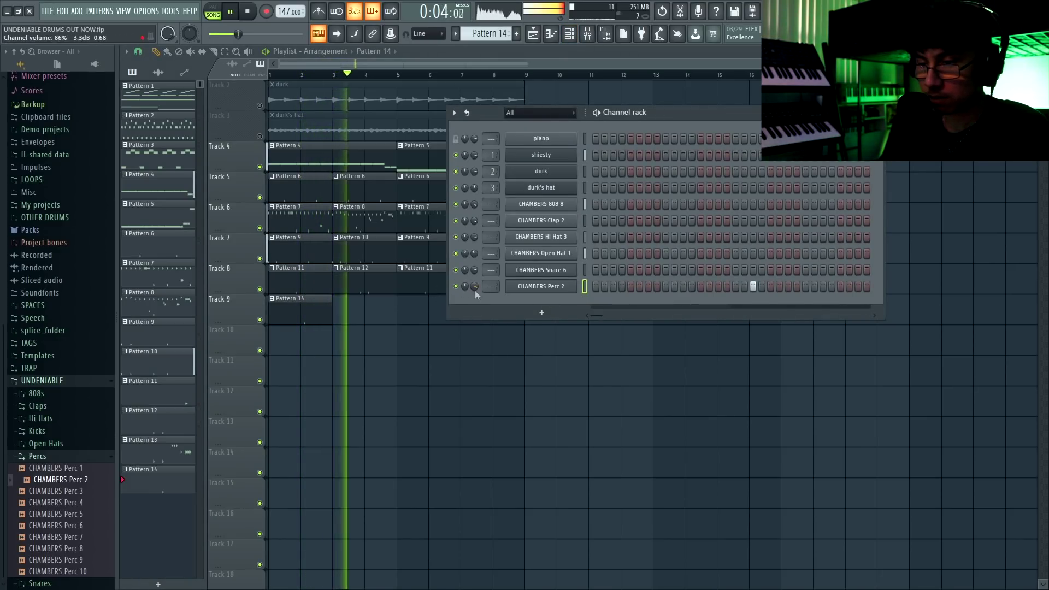
# Try a Pattern 15 variation of CHAMBERS Perc 2 at bar 3 on Track 9 with its hit on step 31
pyautogui.click(341, 319)
pyautogui.press('F4')
pyautogui.press('F6')
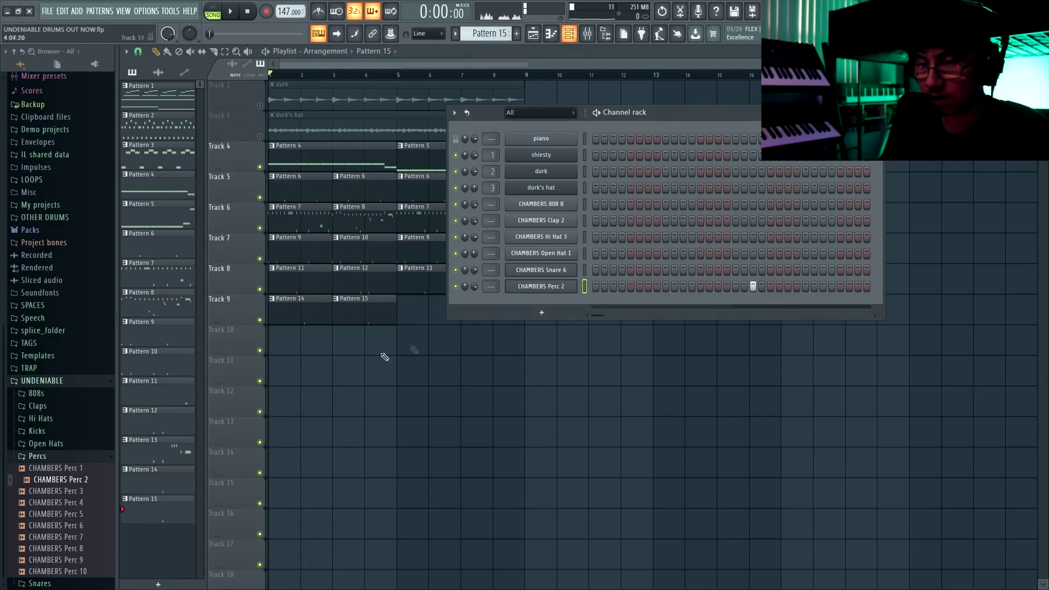
pyautogui.press('space')
pyautogui.click(857, 287)
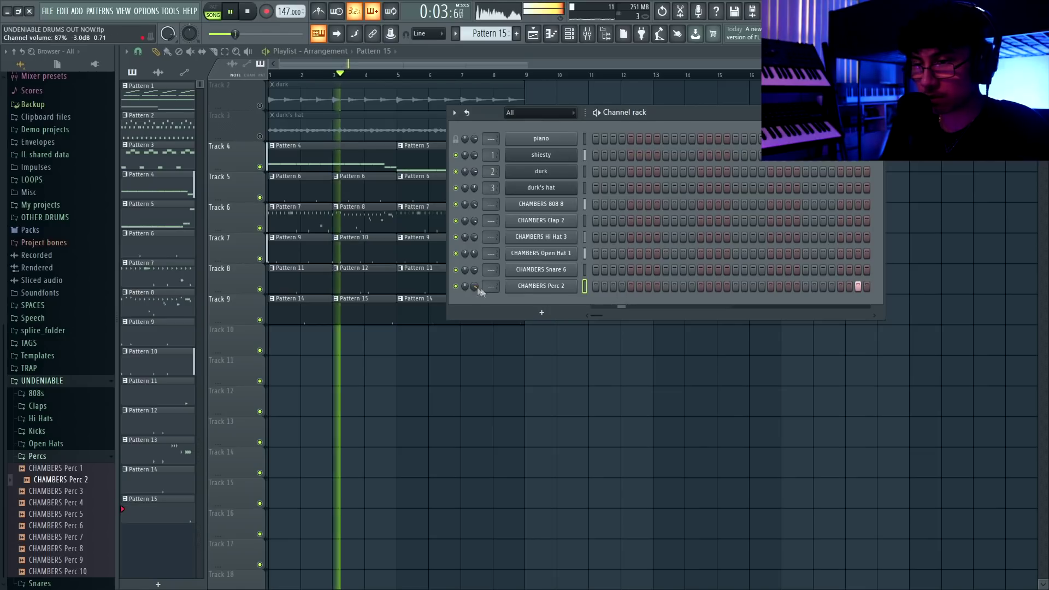
pyautogui.click(541, 286)
# Place a CHAMBERS Perc 3 hit on step 29 of a new Pattern 15 on Track 10
pyautogui.click(343, 231)
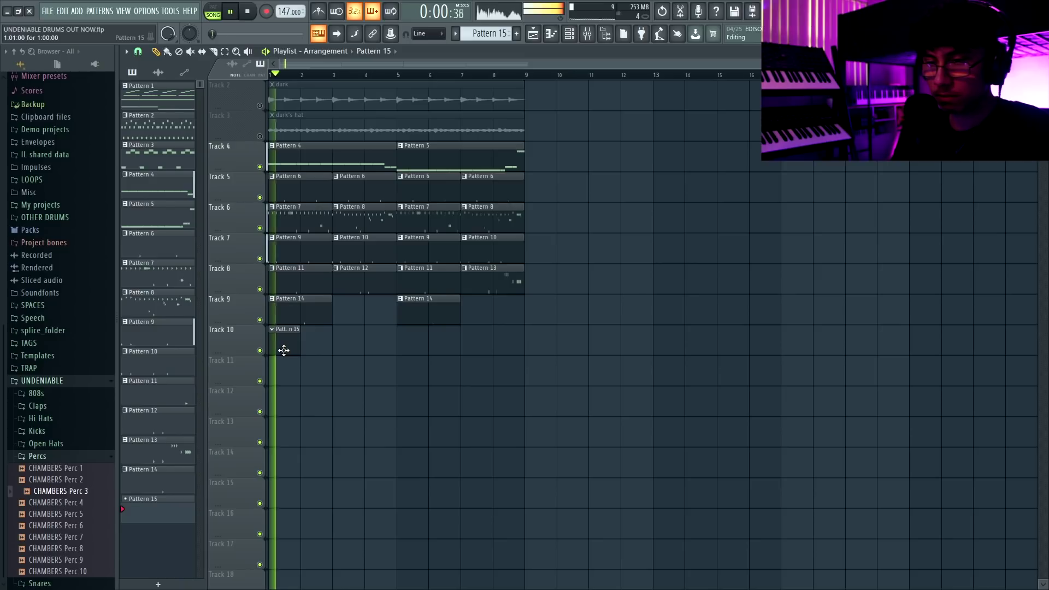
pyautogui.press('F6')
pyautogui.click(841, 303)
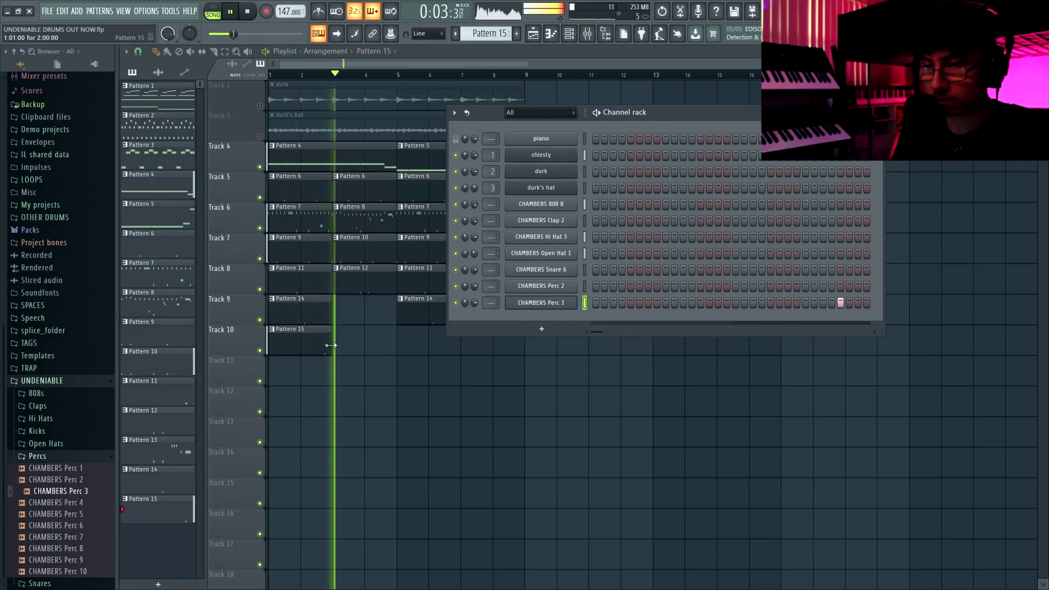
# Repeat the two-bar Pattern 15 clip across Track 10 to fill all eight bars
pyautogui.click(344, 345)
pyautogui.hotkey('ctrl', 'b')
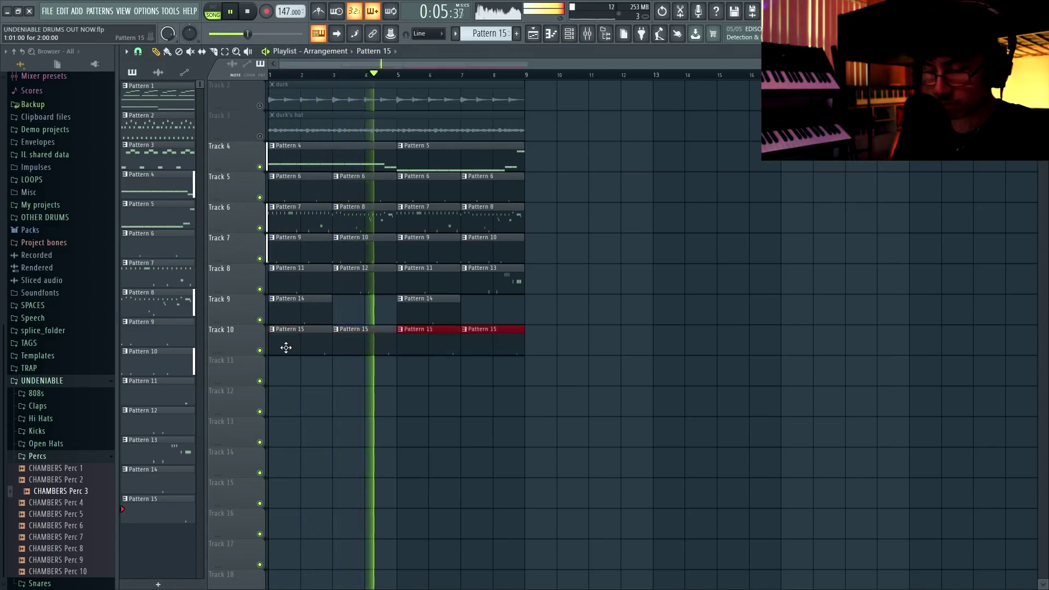
pyautogui.press('F6')
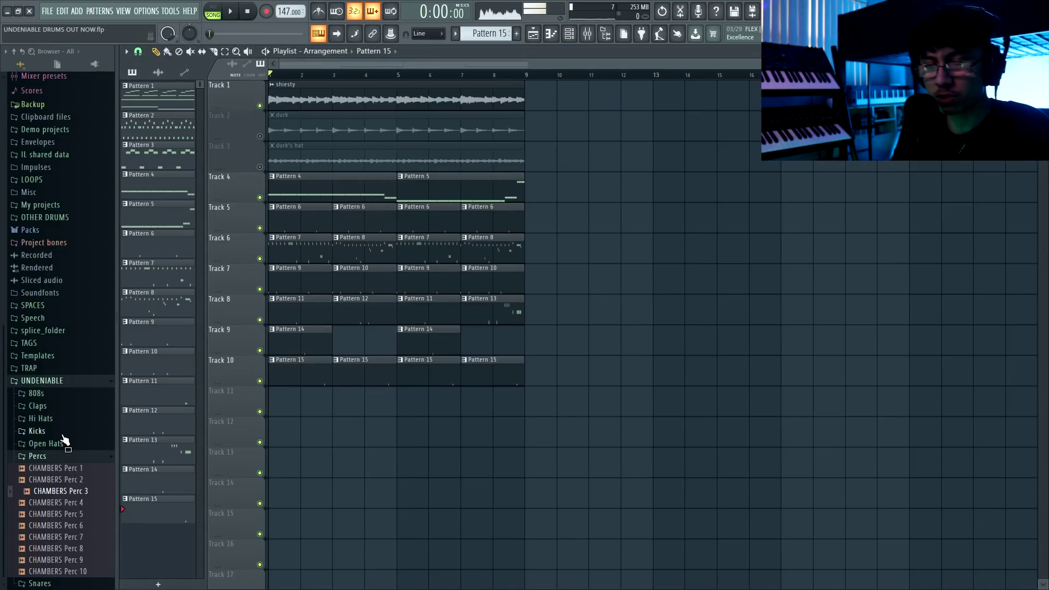
# Load CHAMBERS Kick 1 for a new Pattern 16 on Track 11 and place hits on steps 1, 15 and 21
pyautogui.click(63, 435)
pyautogui.press('F6')
pyautogui.moveTo(69, 449); pyautogui.dragTo(595, 319)
pyautogui.click(595, 319)
pyautogui.press('space')
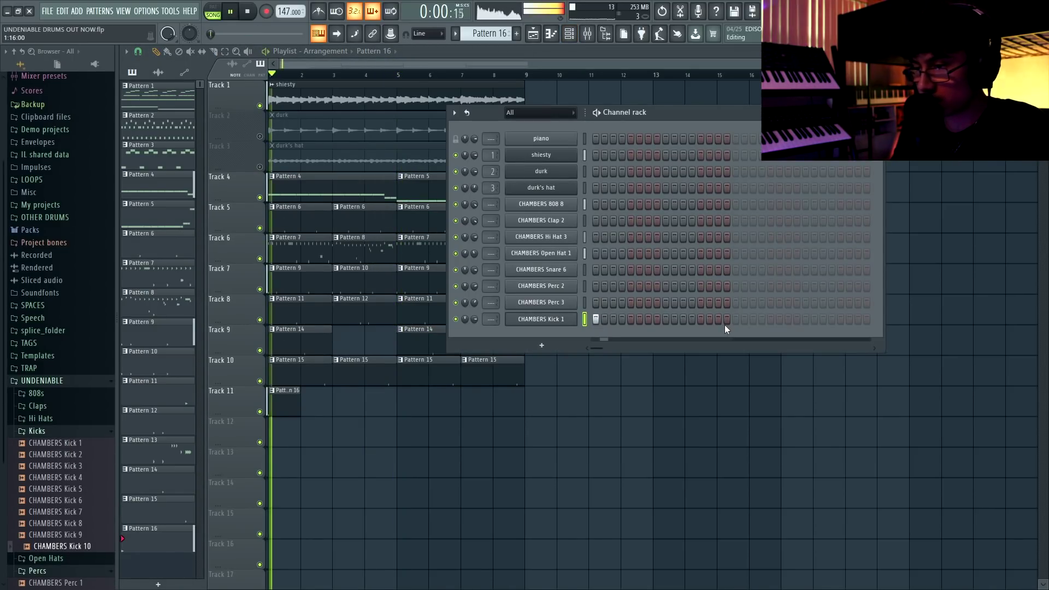
pyautogui.click(770, 320)
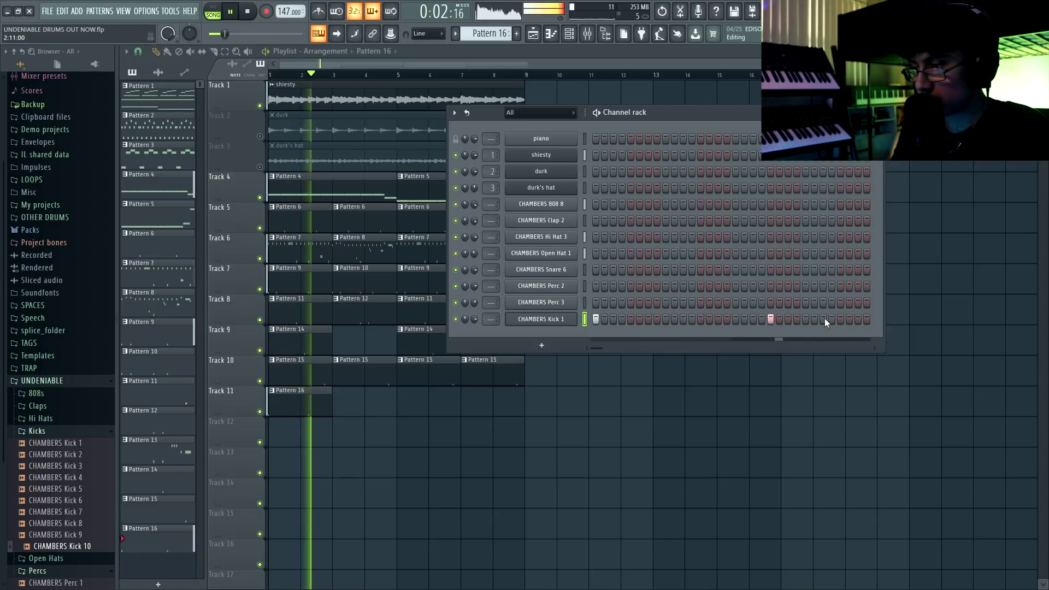
pyautogui.click(719, 320)
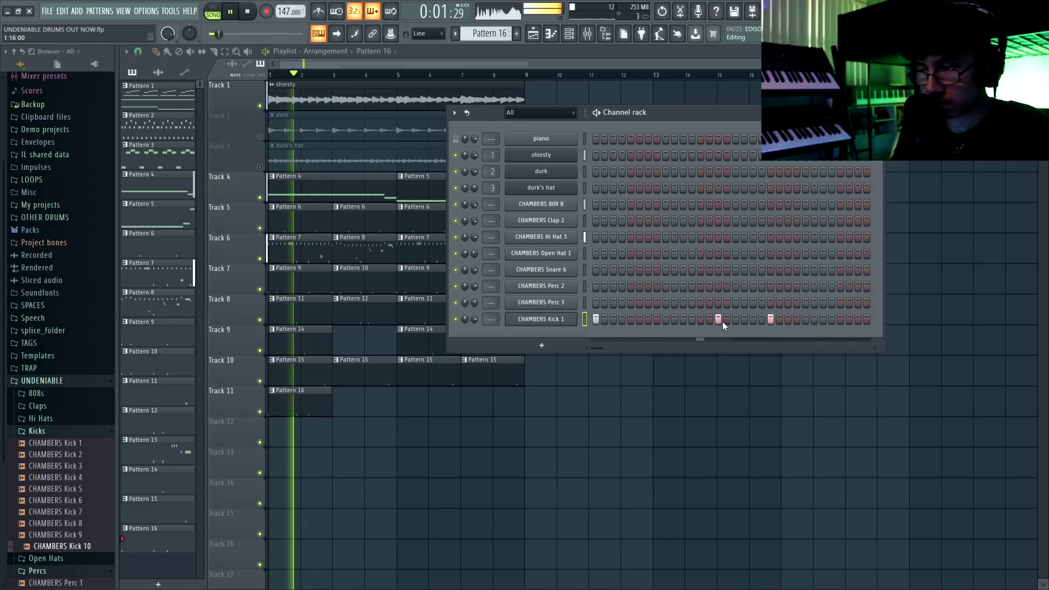
# Repeat Pattern 16 through bar 6 on Track 11 and add a Pattern 17 variation at bar 7 with extra kicks on steps 13, 19 and 27
pyautogui.press('F6')
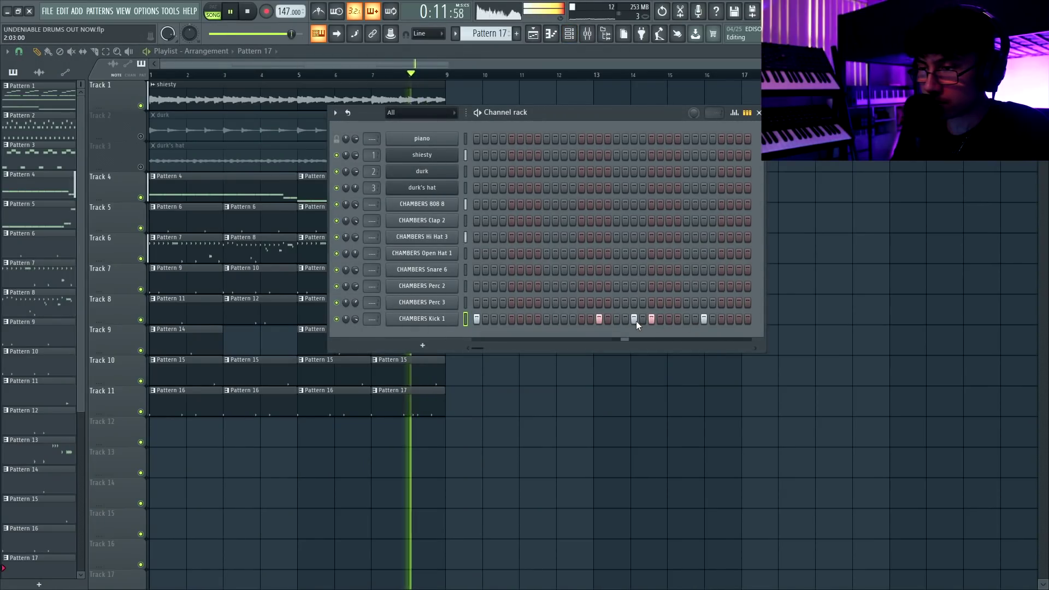
pyautogui.click(582, 319)
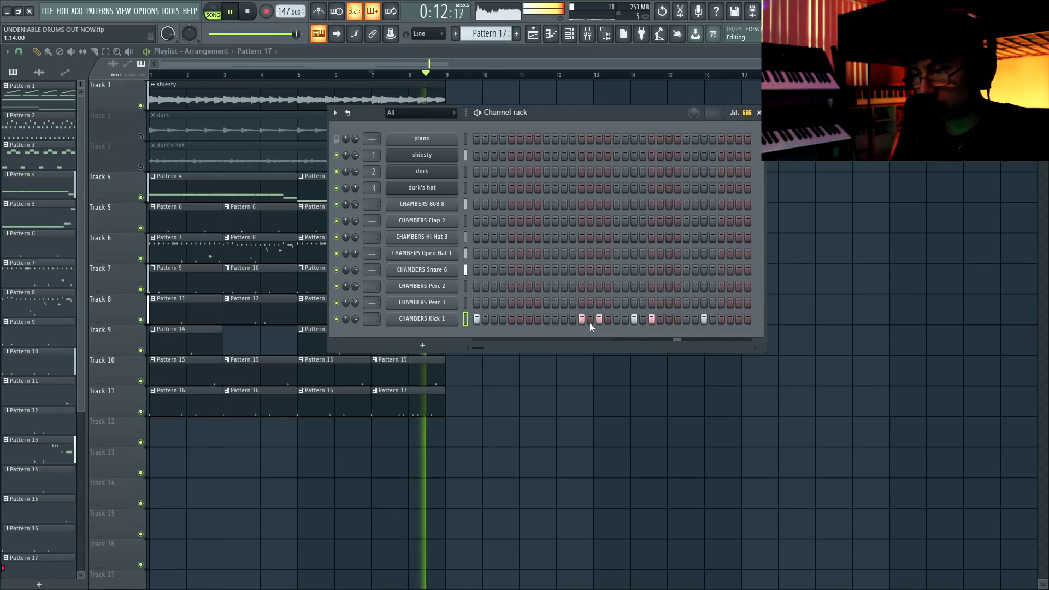
pyautogui.press('F6')
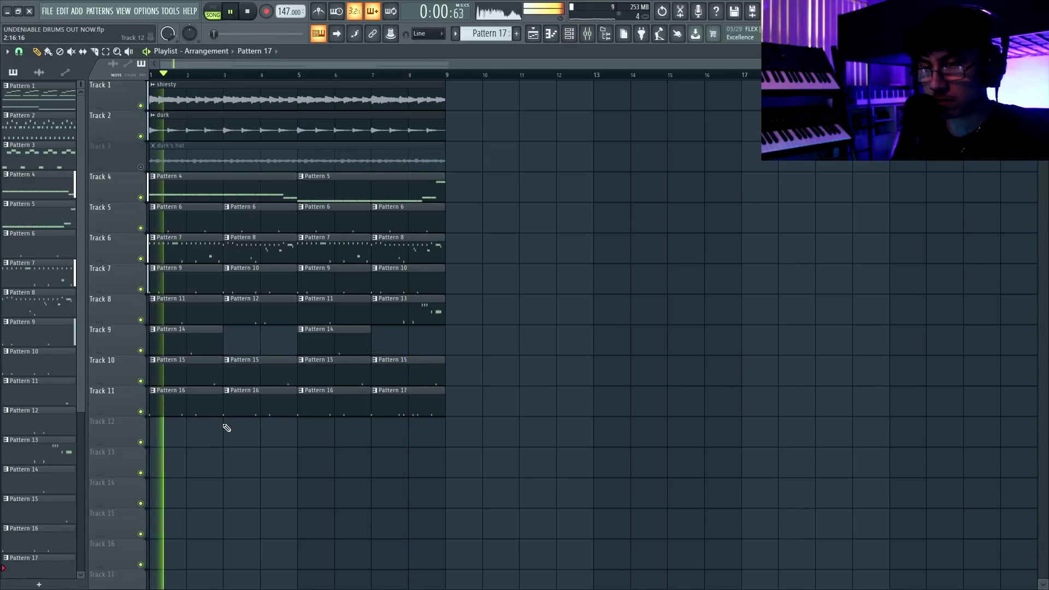
# Set the CHAMBERS Hi Hat 3 channel volume to 75% and save the project
pyautogui.press('F6')
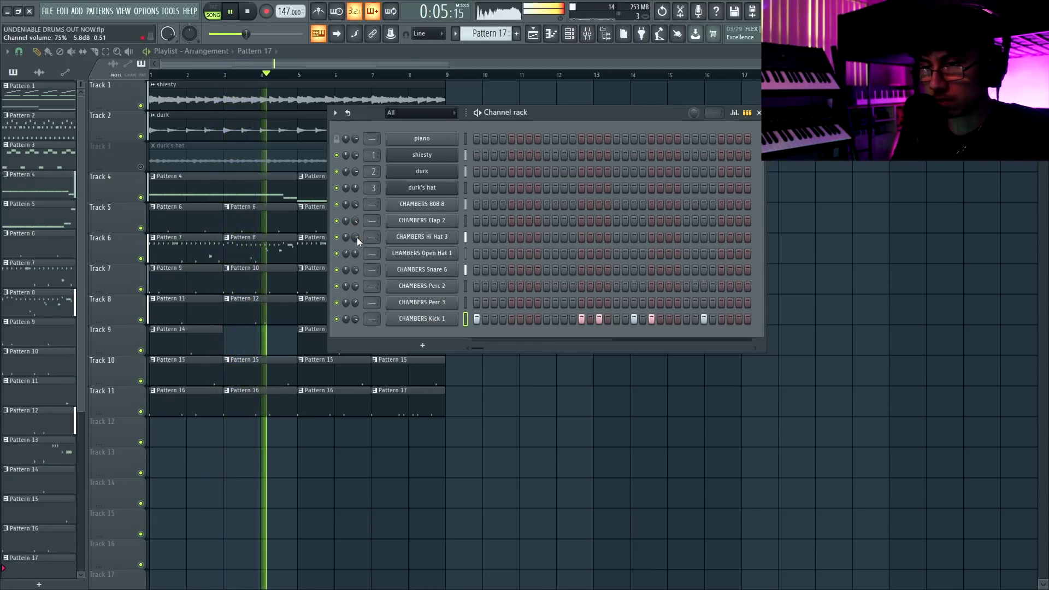
pyautogui.hotkey('ctrl', 's')
pyautogui.press('F6')
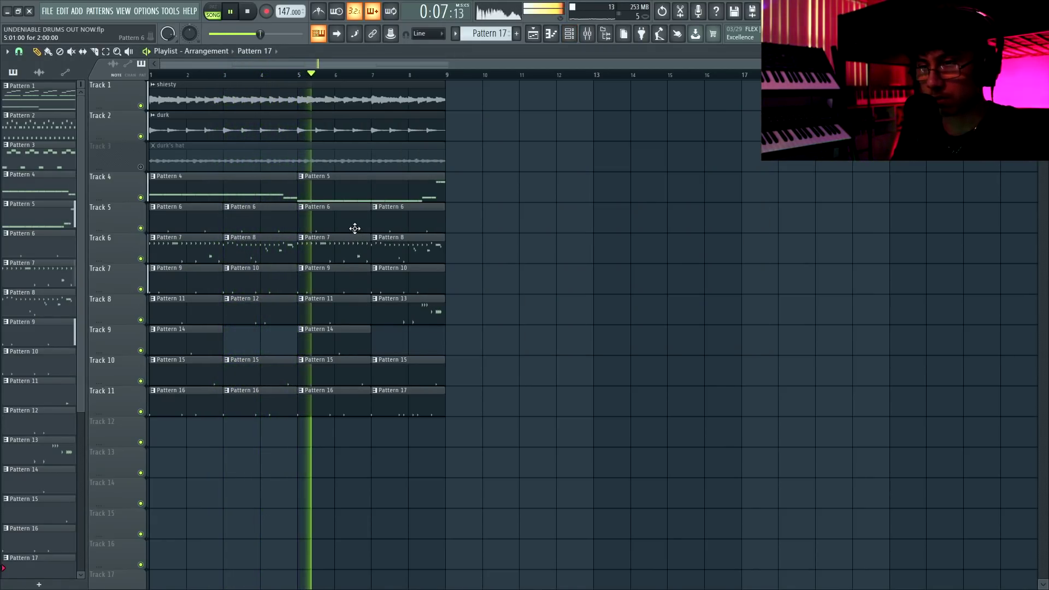
# Duplicate the whole eight-bar arrangement to bars 9 through 16 and delete the durk copy on Track 2
pyautogui.moveTo(475, 110); pyautogui.dragTo(16, 413)
pyautogui.hotkey('ctrl', 'b')
pyautogui.moveTo(517, 98); pyautogui.dragTo(709, 105)
pyautogui.rightClick(492, 123)
# On an unmuted Track 3, delete the durk's hat clip at bar 1 and set the sample's channel volume to 53%
pyautogui.click(140, 167)
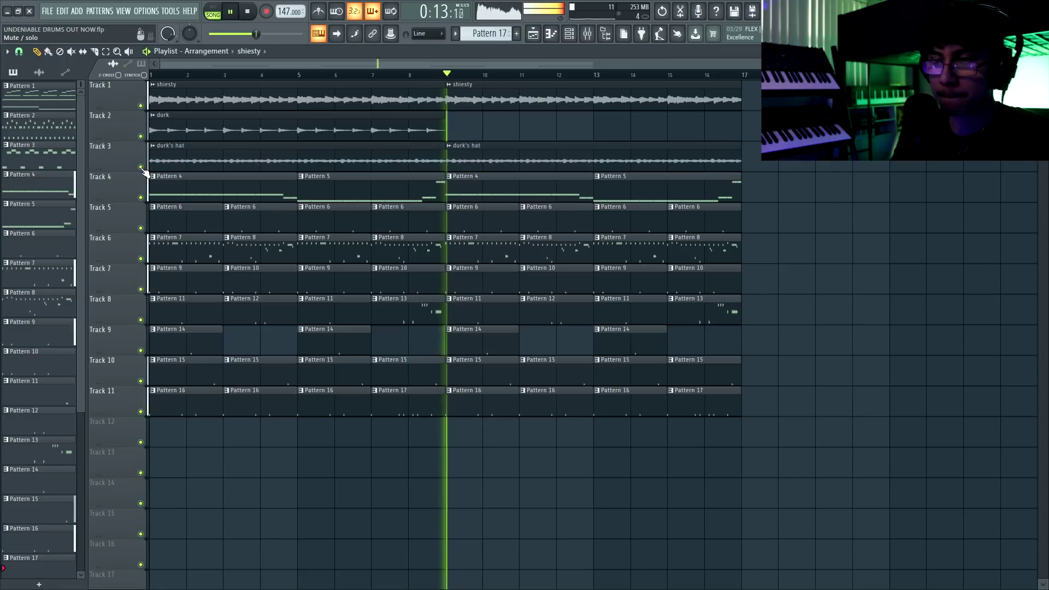
pyautogui.rightClick(295, 158)
pyautogui.doubleClick(448, 158)
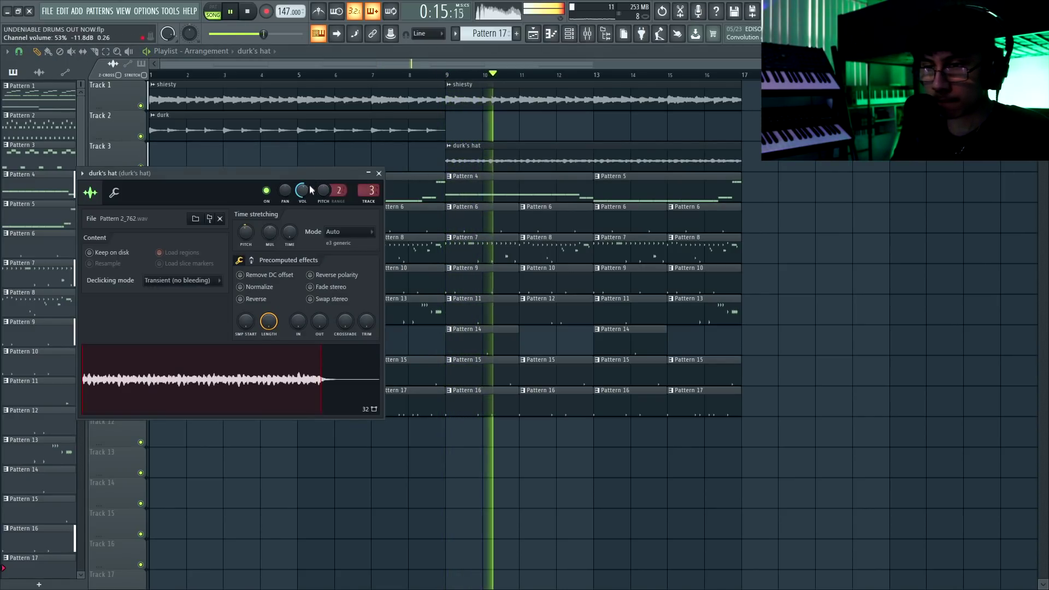
pyautogui.click(379, 174)
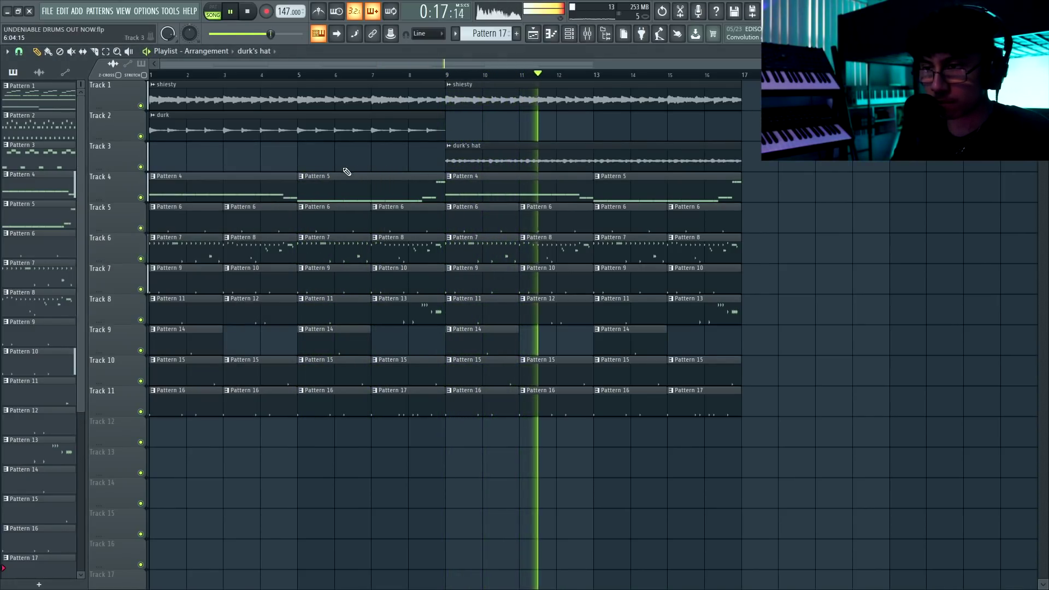
# Copy the durk clip to bar 9 on Track 2 and trim the copy's start so it spans only bars 13 through 16
pyautogui.scroll(-2, 347, 171)
pyautogui.moveTo(242, 123); pyautogui.dragTo(468, 127)
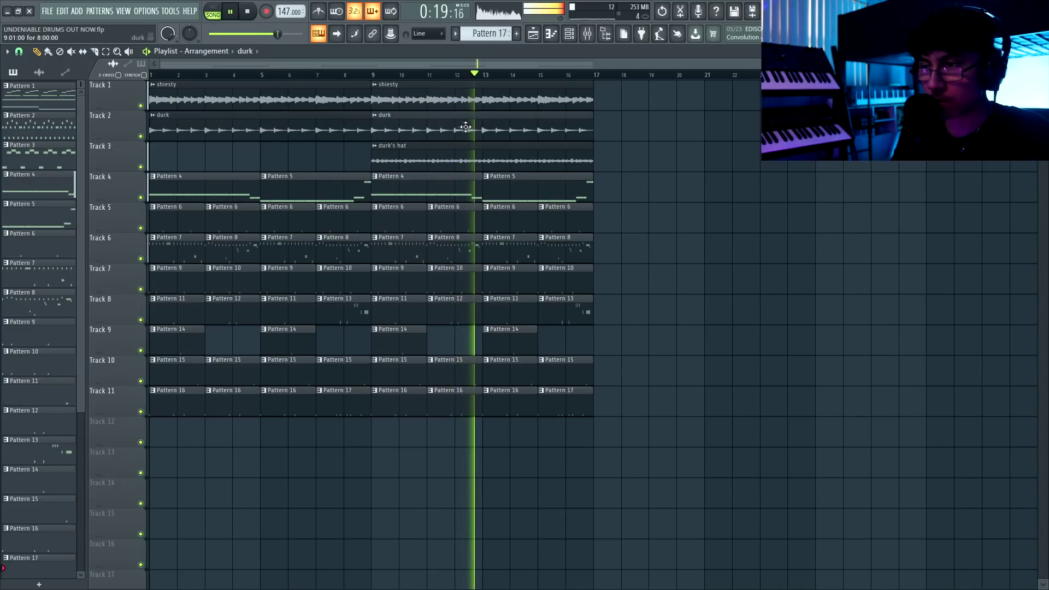
pyautogui.moveTo(375, 129); pyautogui.dragTo(478, 127)
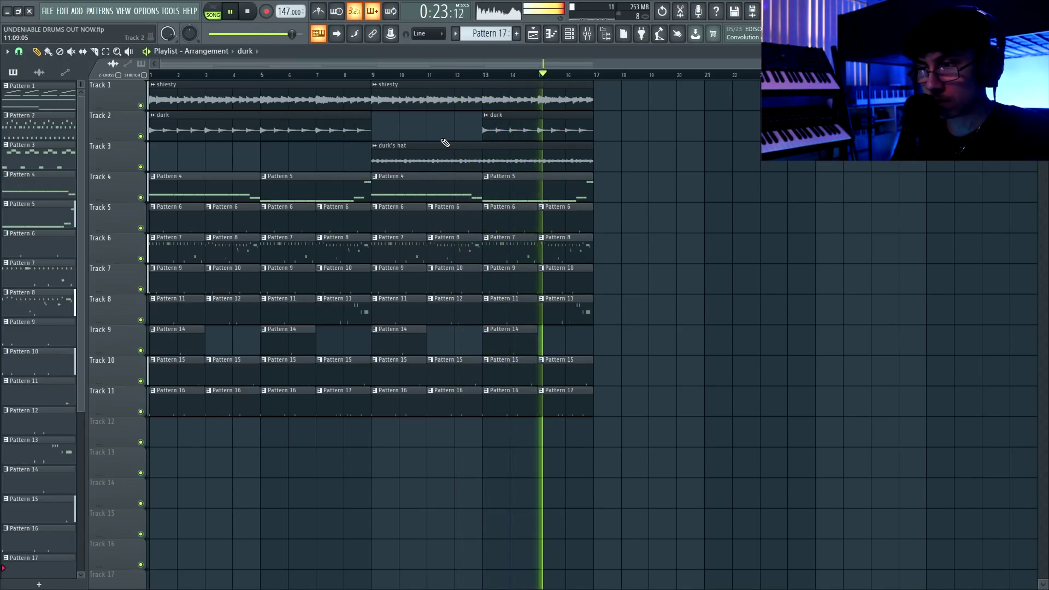